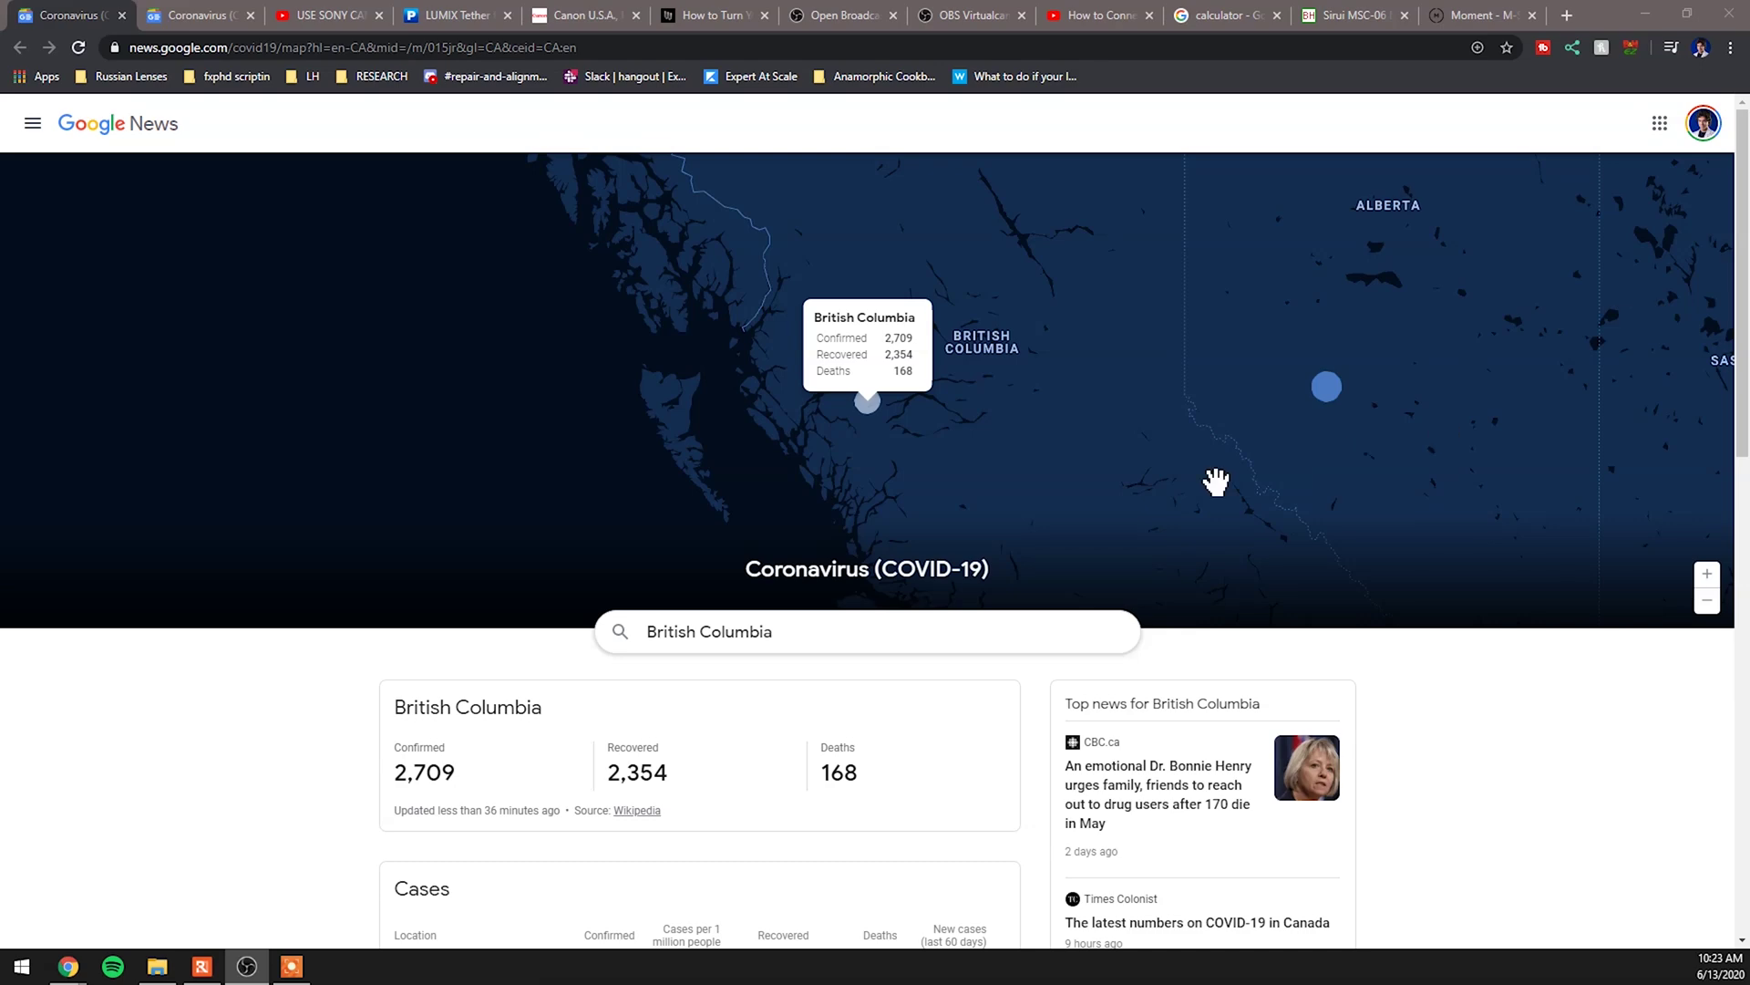
# Scroll down to British Columbia's new-cases-over-time chart and inspect the recent bars
pyautogui.scroll(-6, 1504, 752)
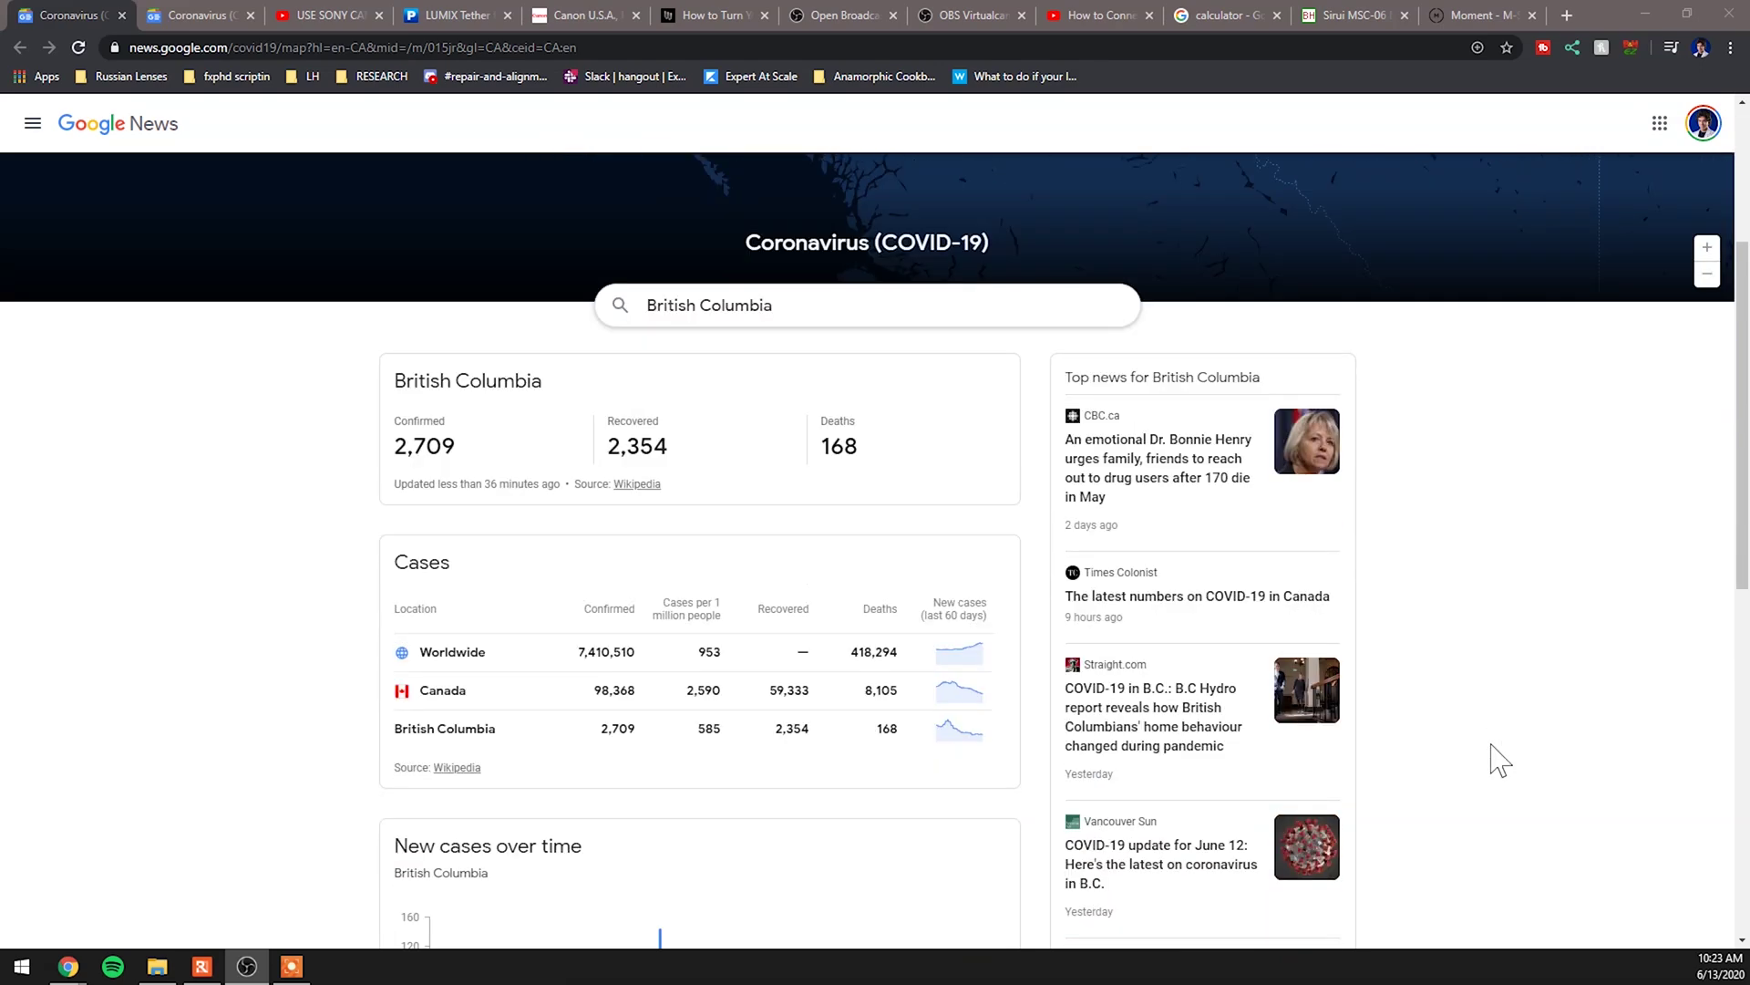
pyautogui.scroll(-1, 1459, 748)
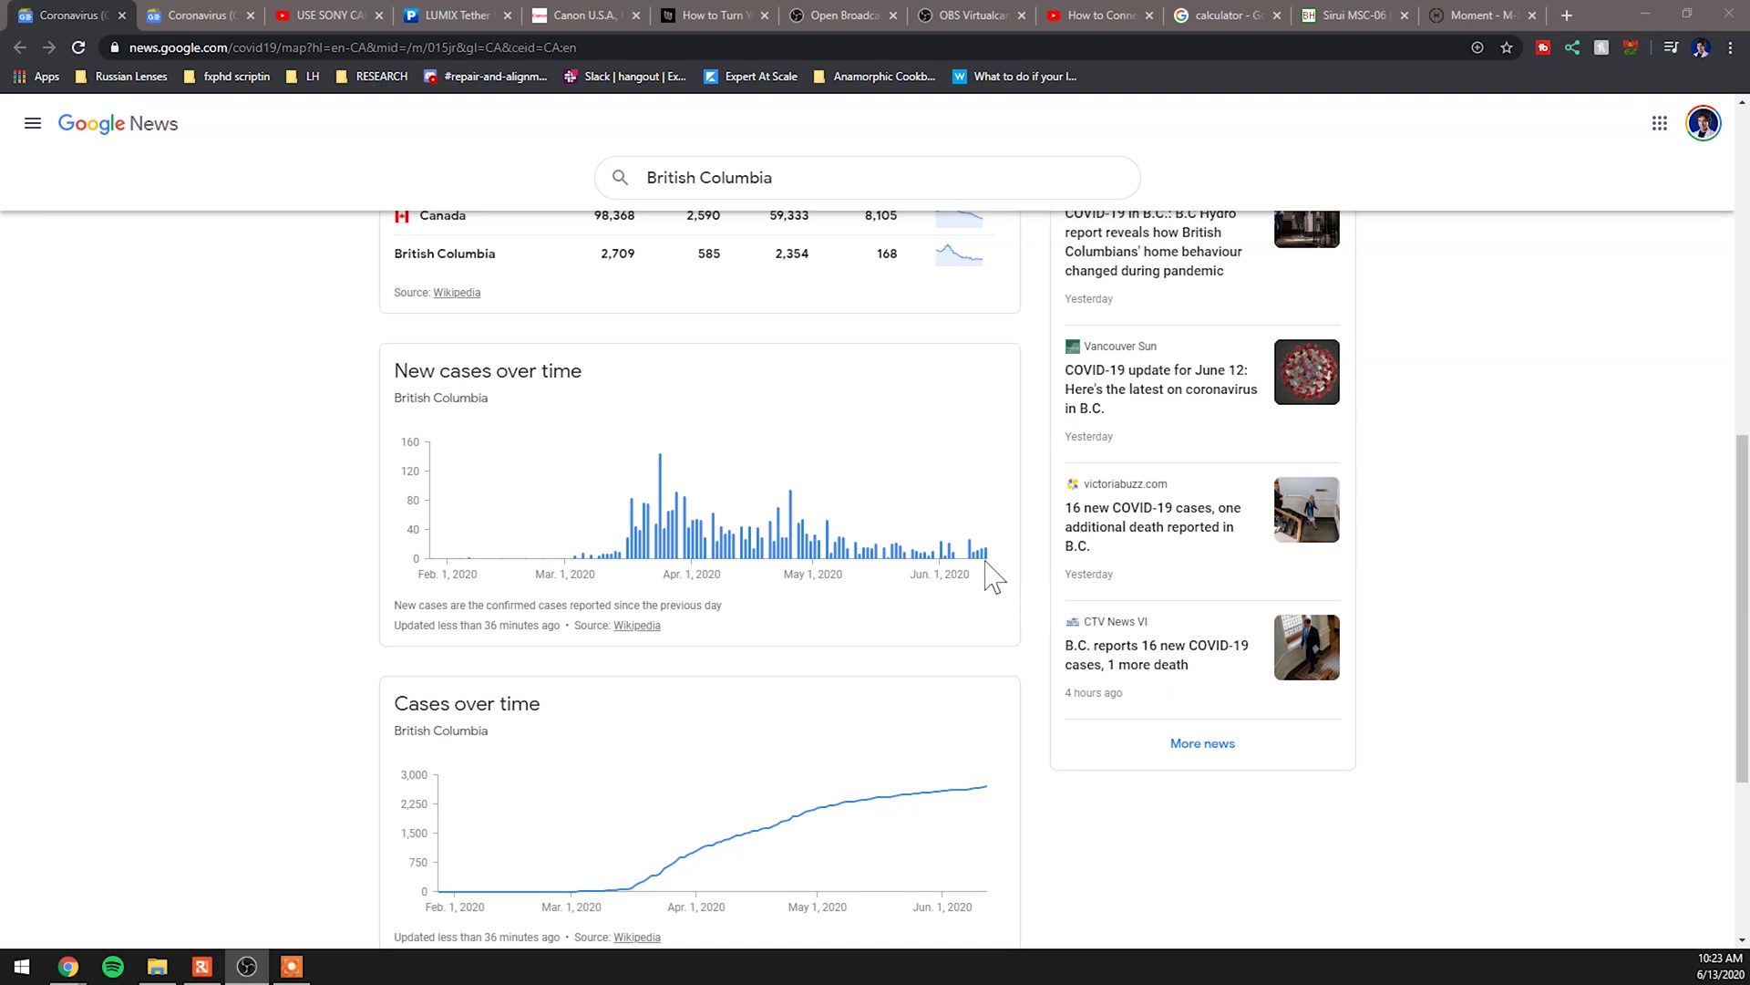
pyautogui.moveTo(978, 567)
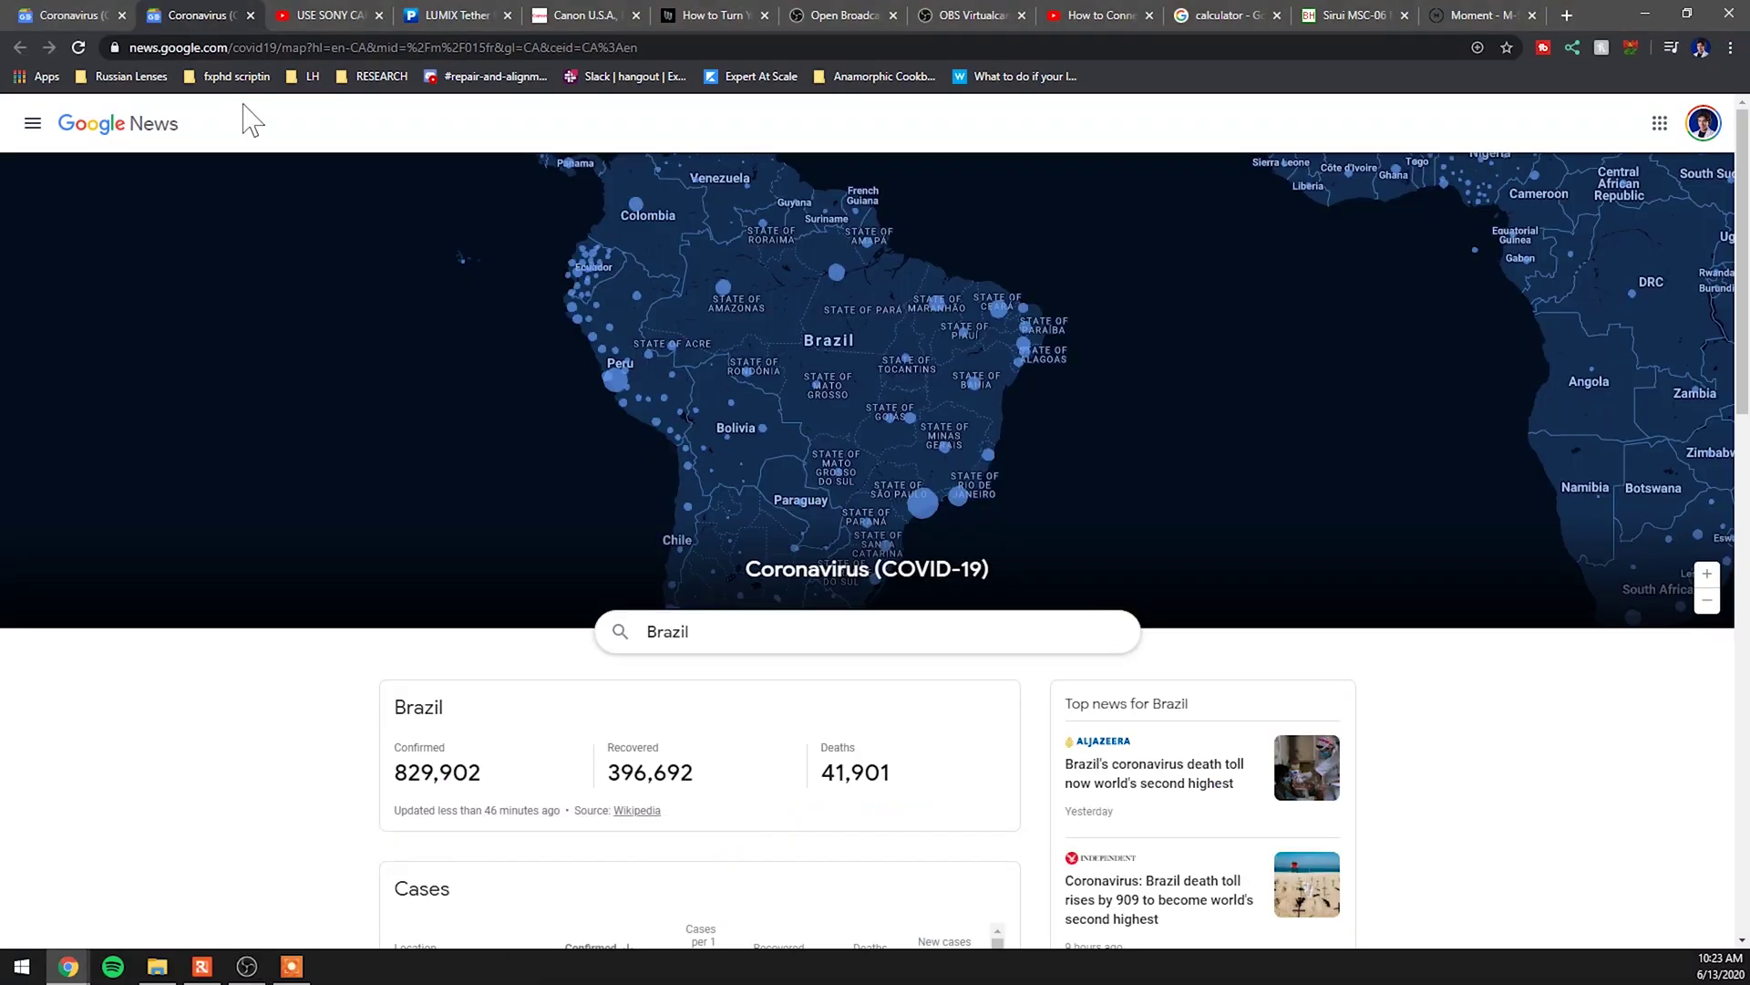
# Scroll Brazil's COVID-19 page past the state cases table toward the new-cases chart
pyautogui.scroll(-5, 334, 730)
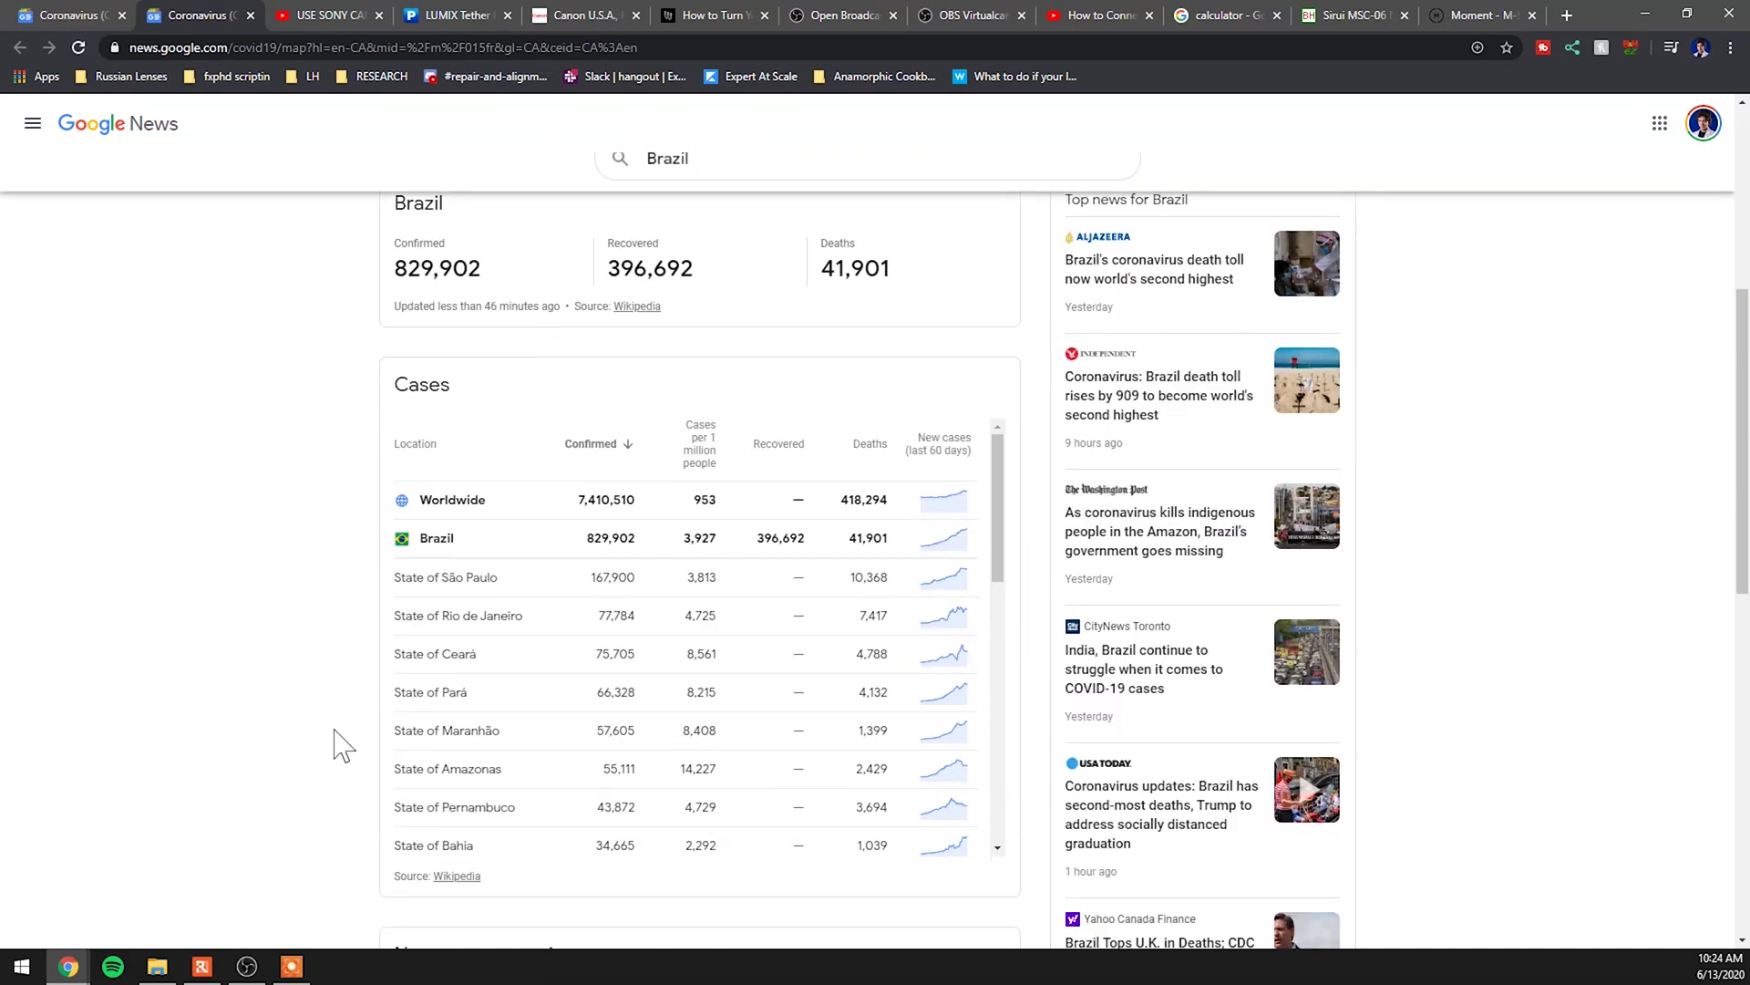
pyautogui.scroll(-5, 334, 729)
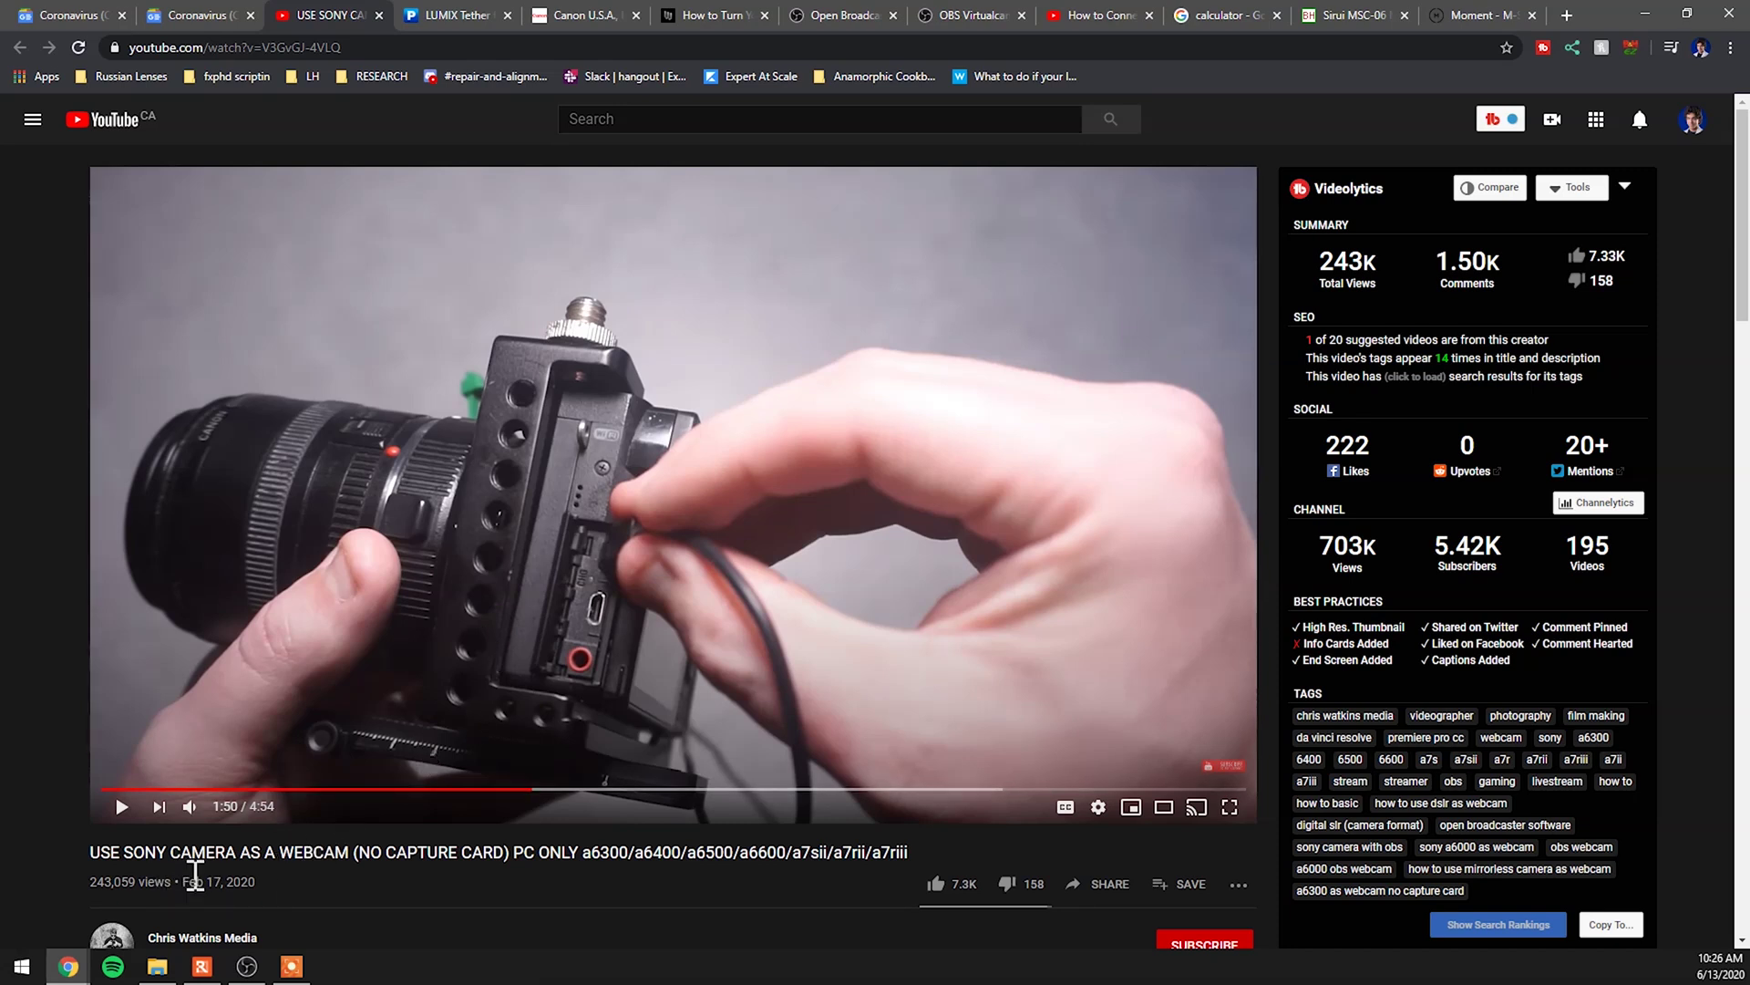
# Browse the Panasonic LUMIX Tether and Canon EOS webcam pages, ending on WIRED's smartphone-webcam article
pyautogui.click(462, 17)
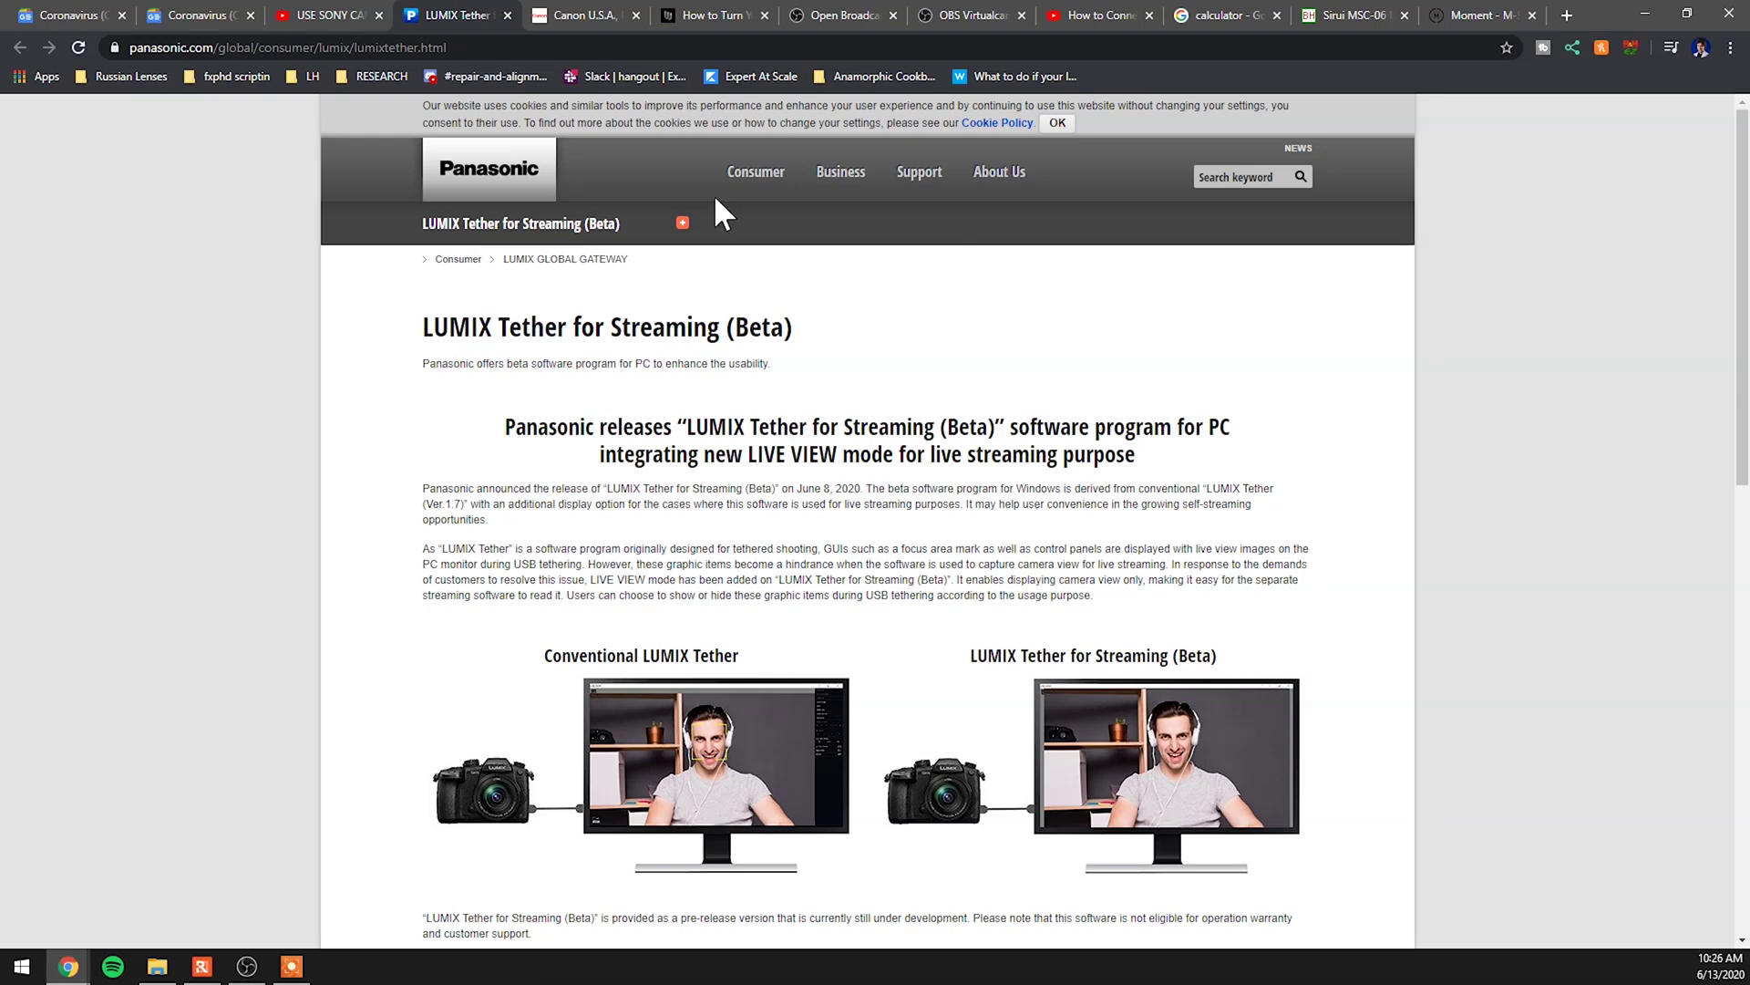
pyautogui.click(595, 16)
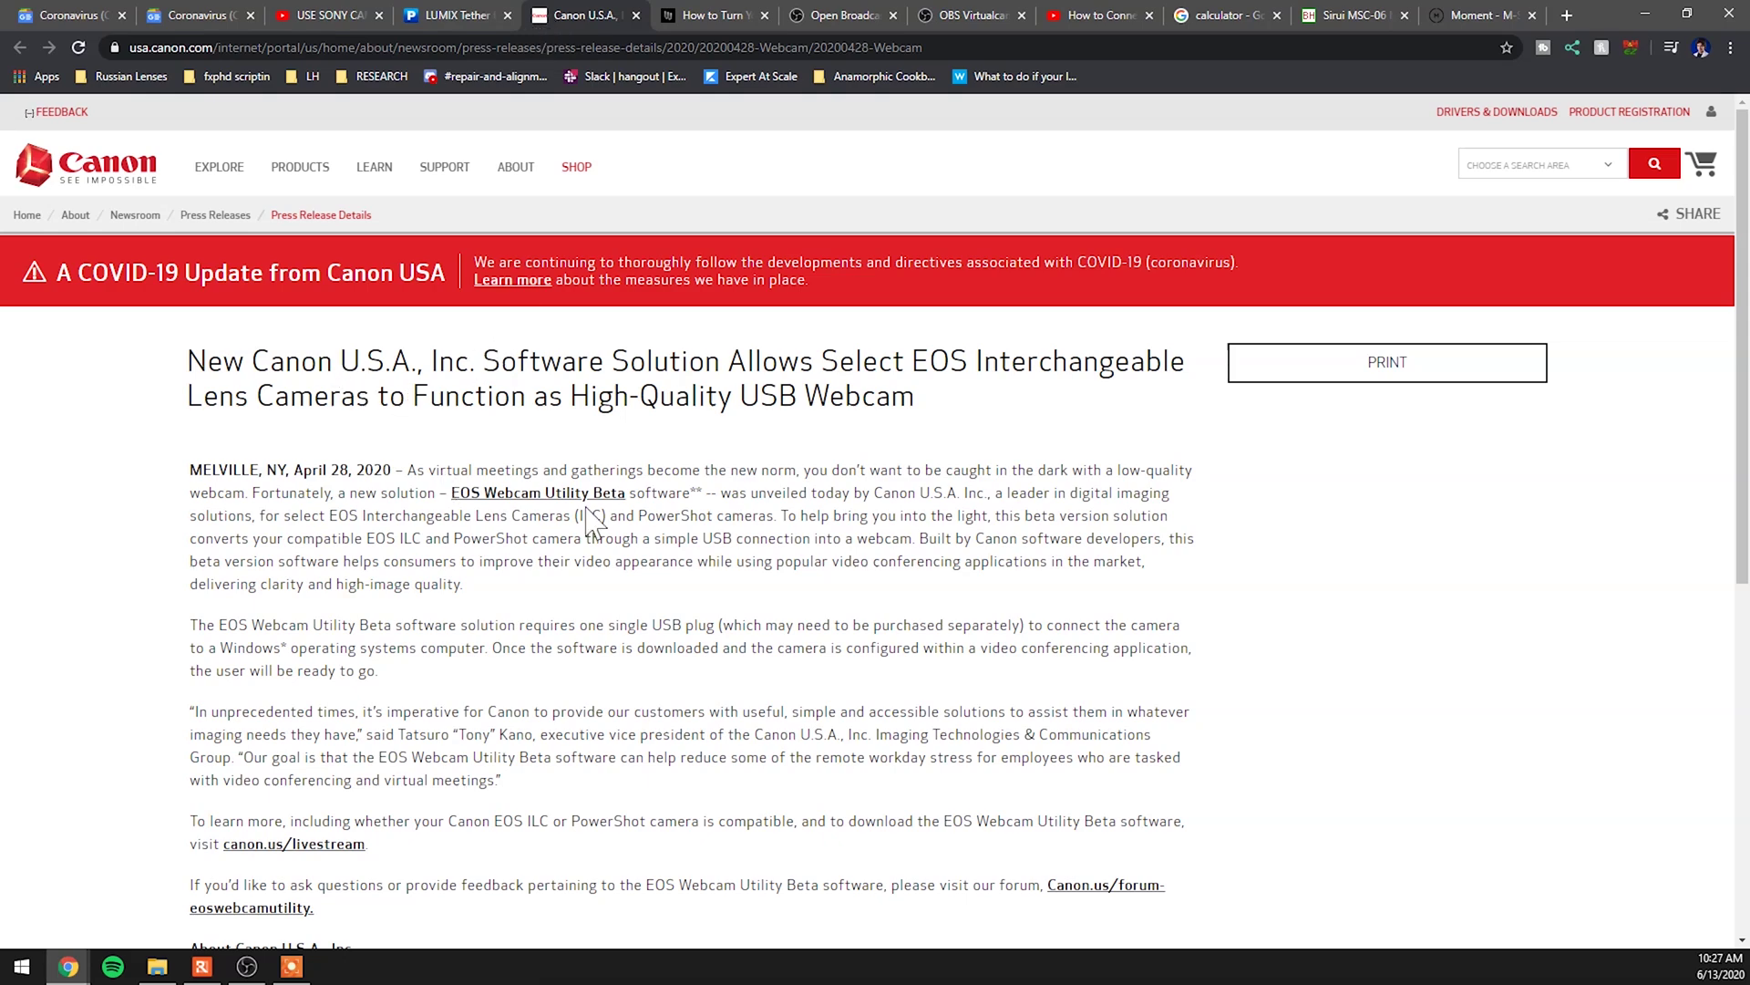
pyautogui.scroll(-2, 599, 654)
pyautogui.scroll(-5, 599, 654)
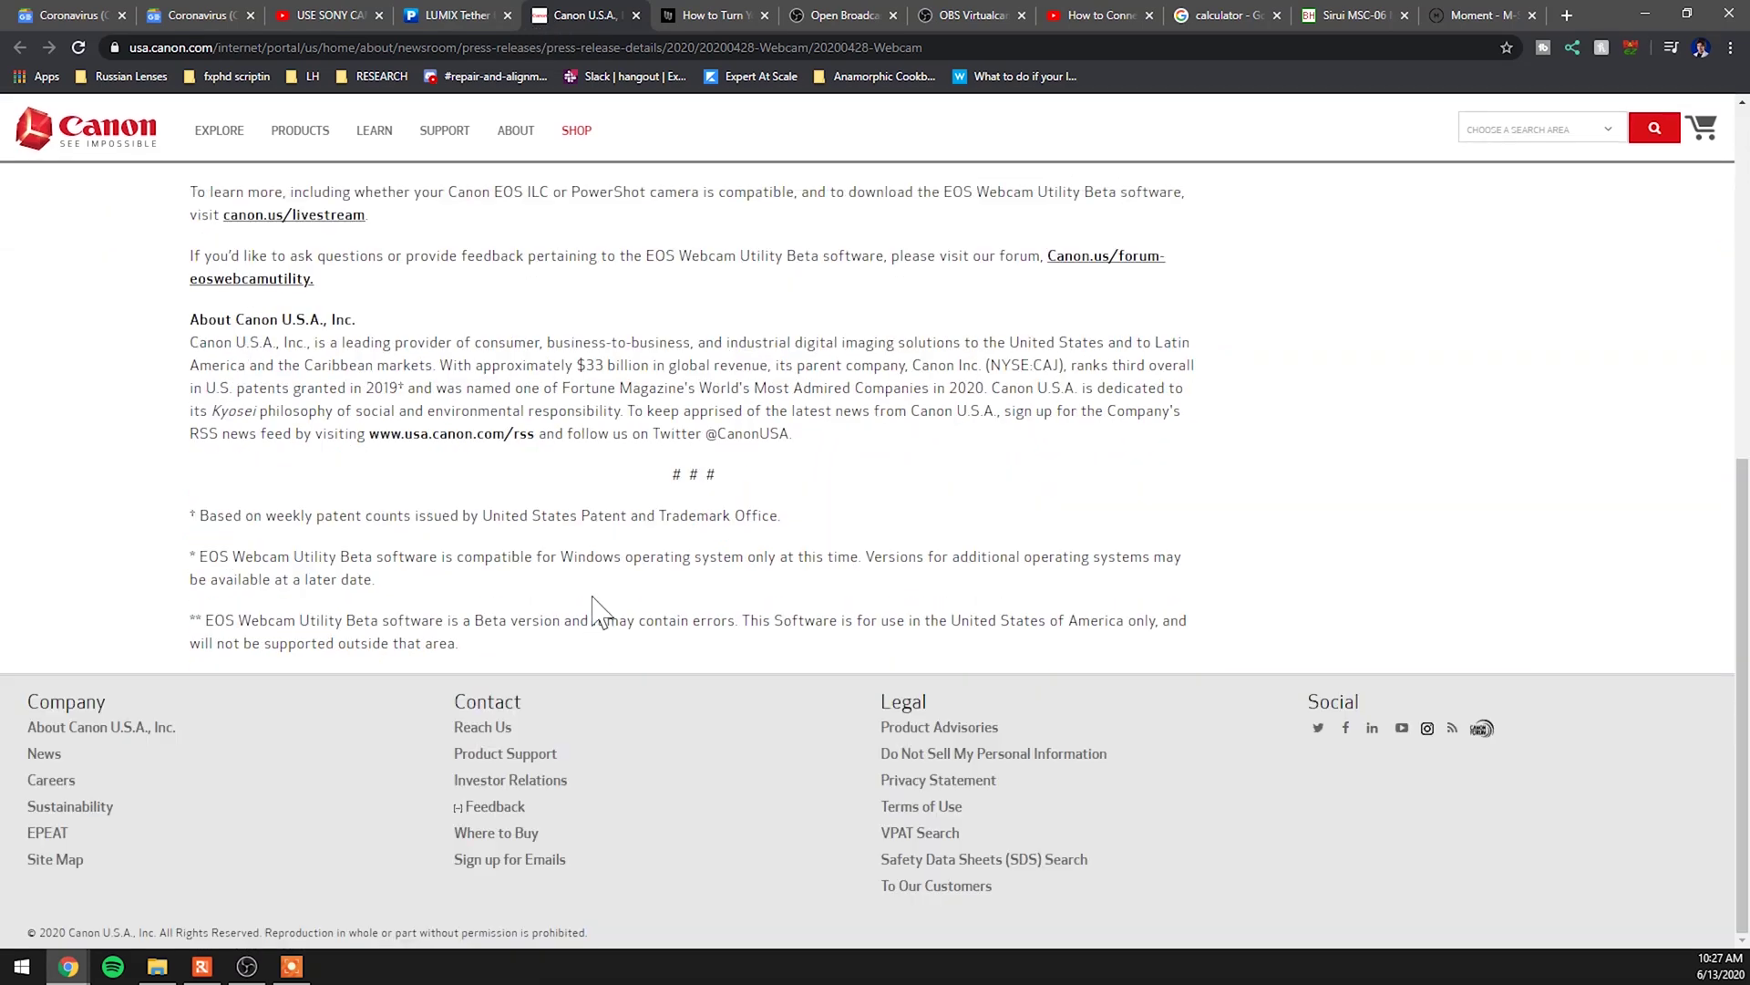
pyautogui.click(738, 15)
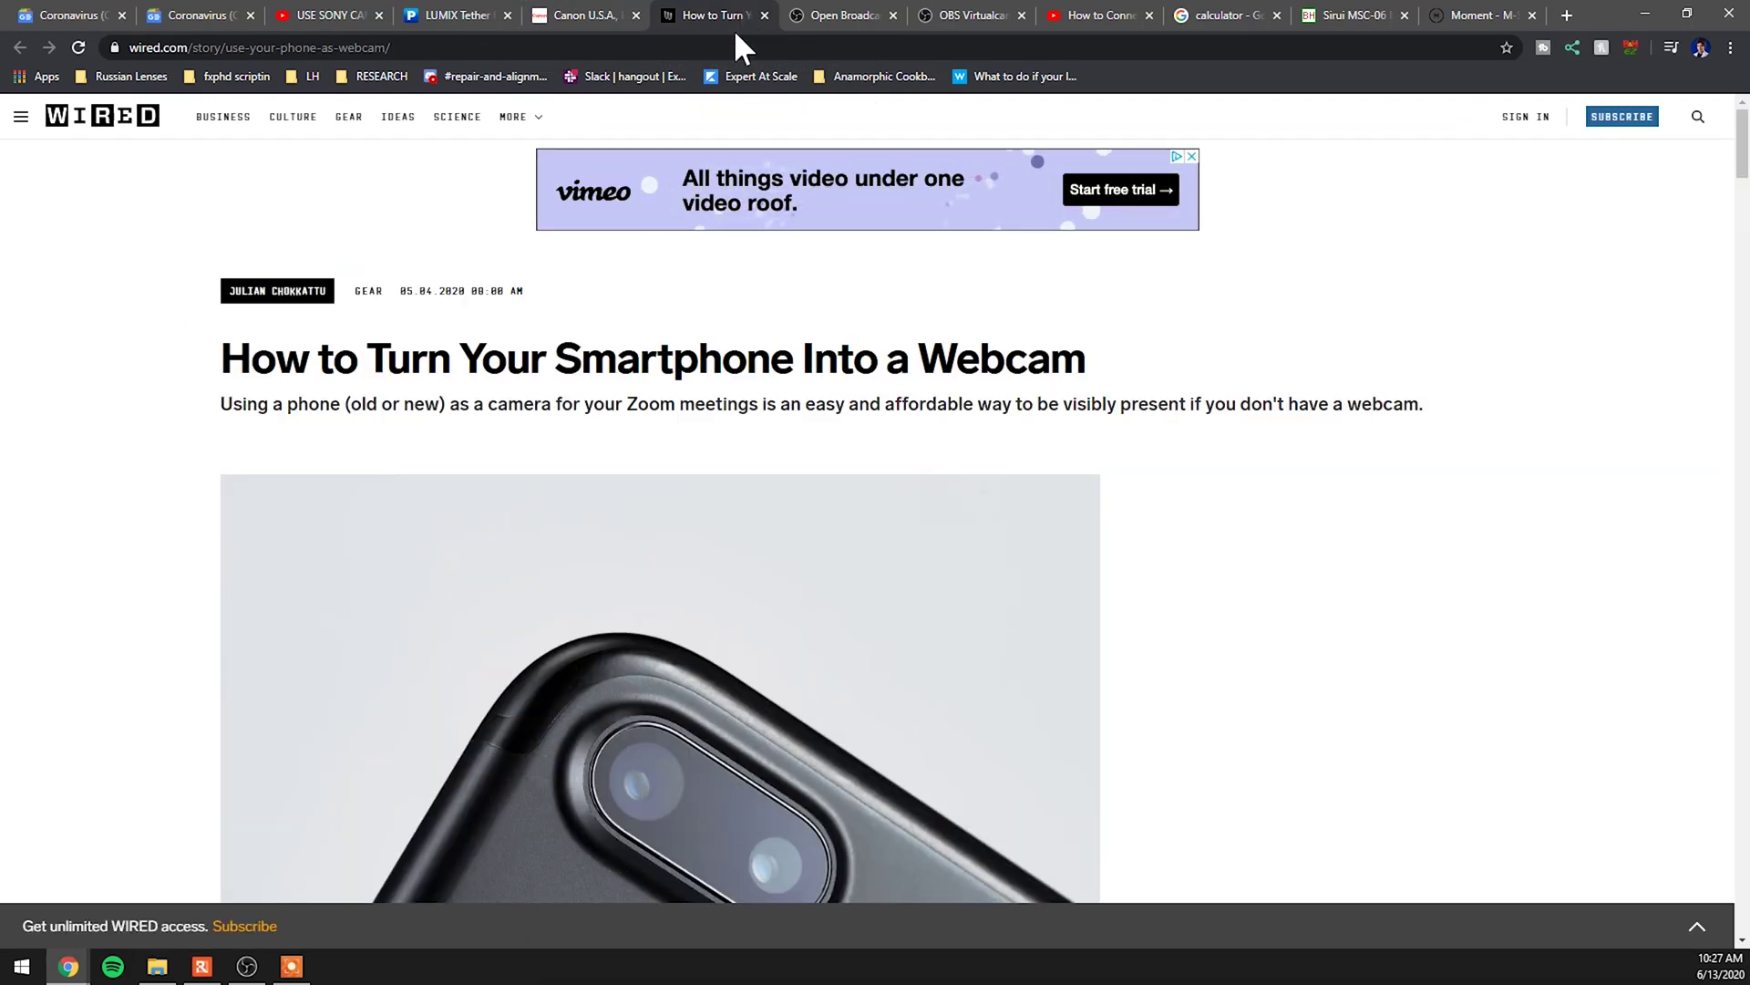
# Scroll through WIRED's 'How to Turn Your Smartphone Into a Webcam' article
pyautogui.scroll(-12, 727, 294)
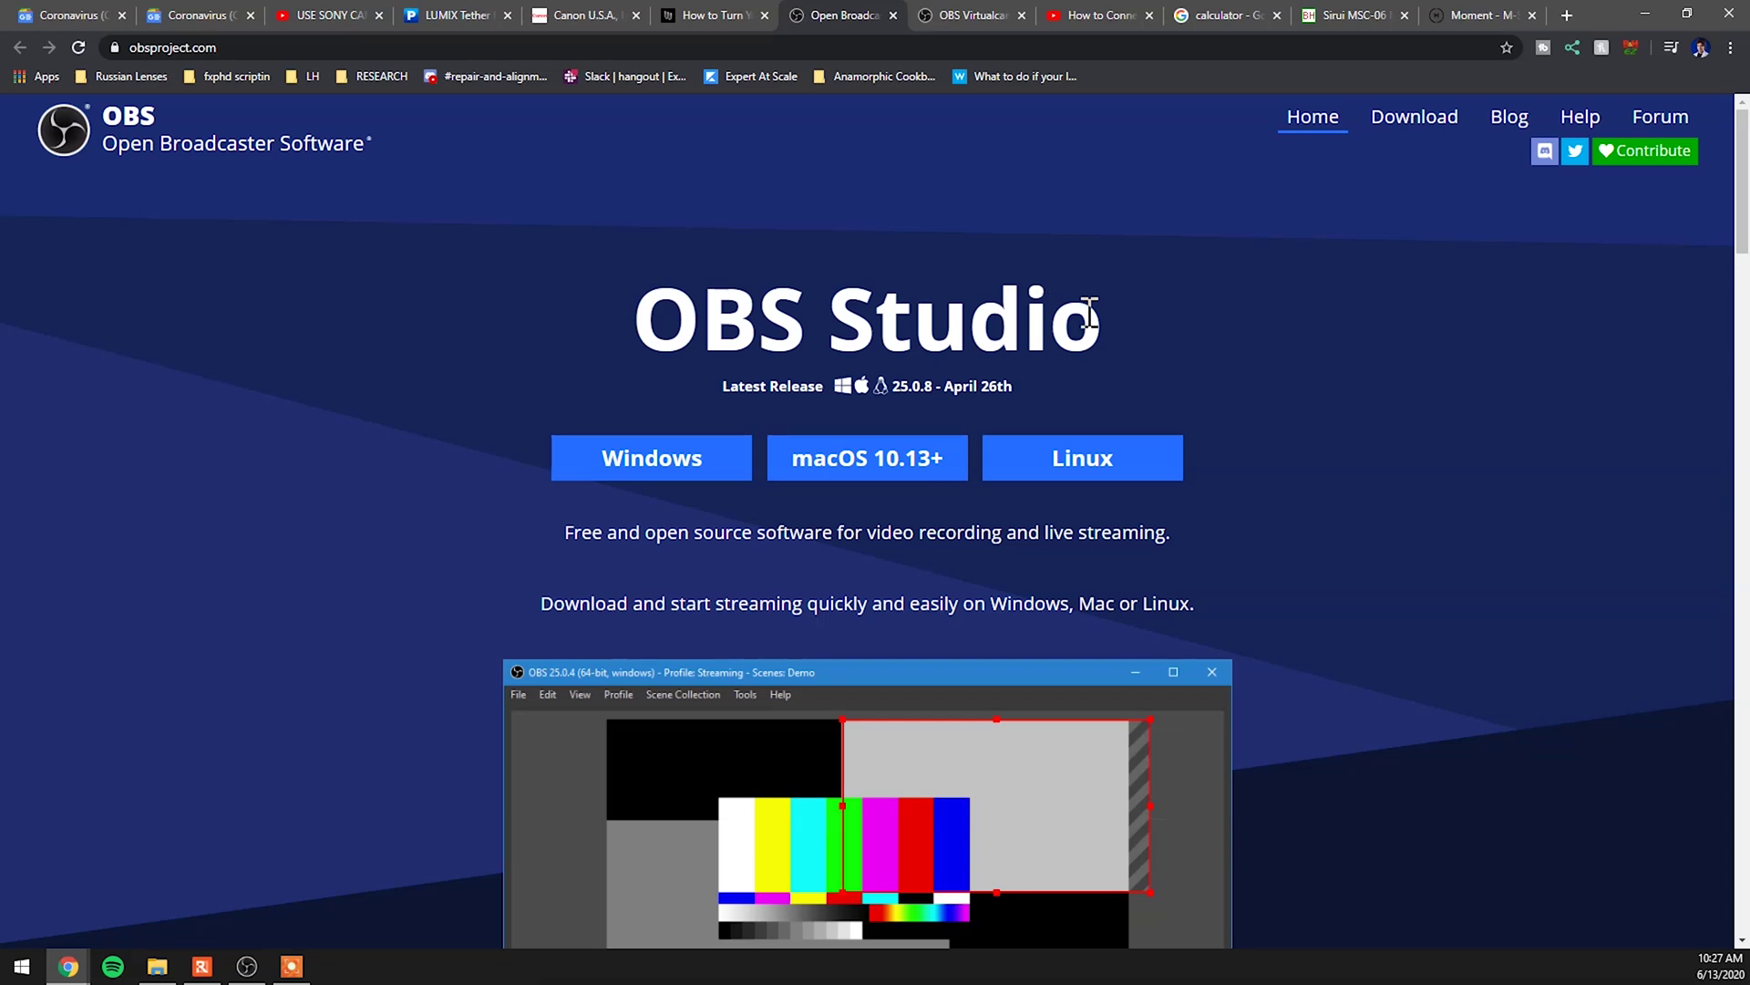
# Switch to the OBS Virtualcam 2.0.5 forum page, a DirectShow virtual webcam plugin
pyautogui.scroll(-3, 844, 333)
pyautogui.scroll(3, 845, 333)
pyautogui.click(969, 15)
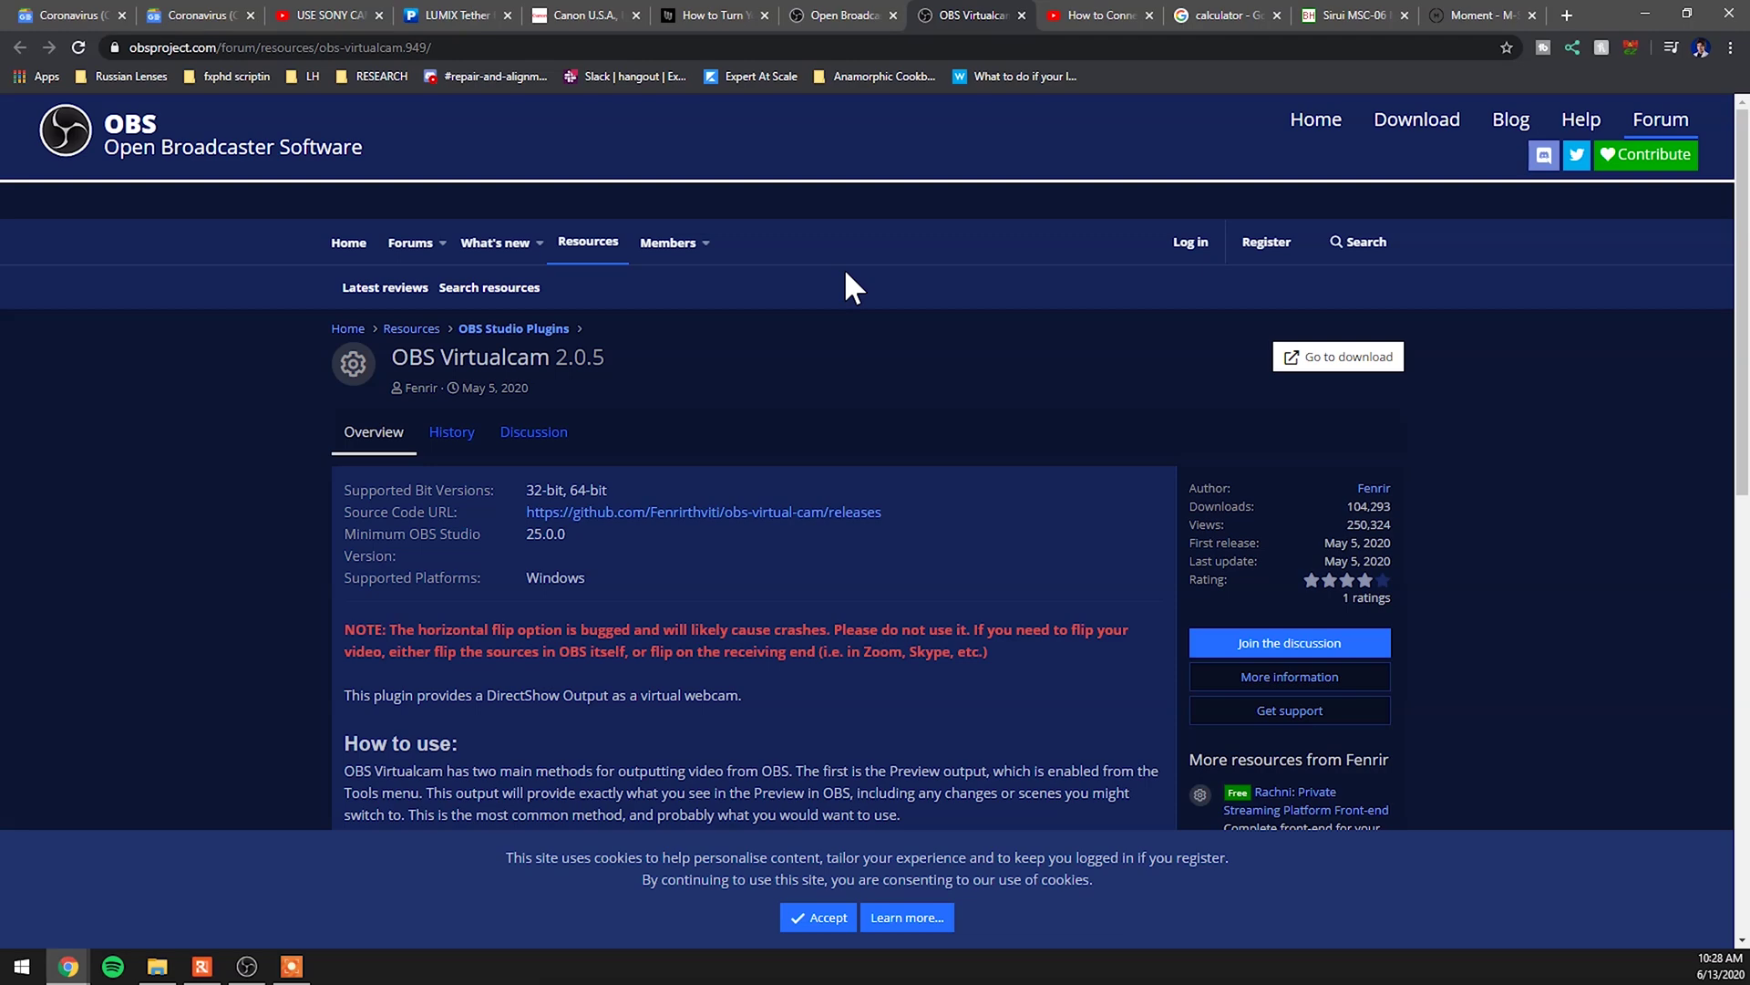
# Switch to the 'How to Connect' YouTube how-to video
pyautogui.click(1063, 18)
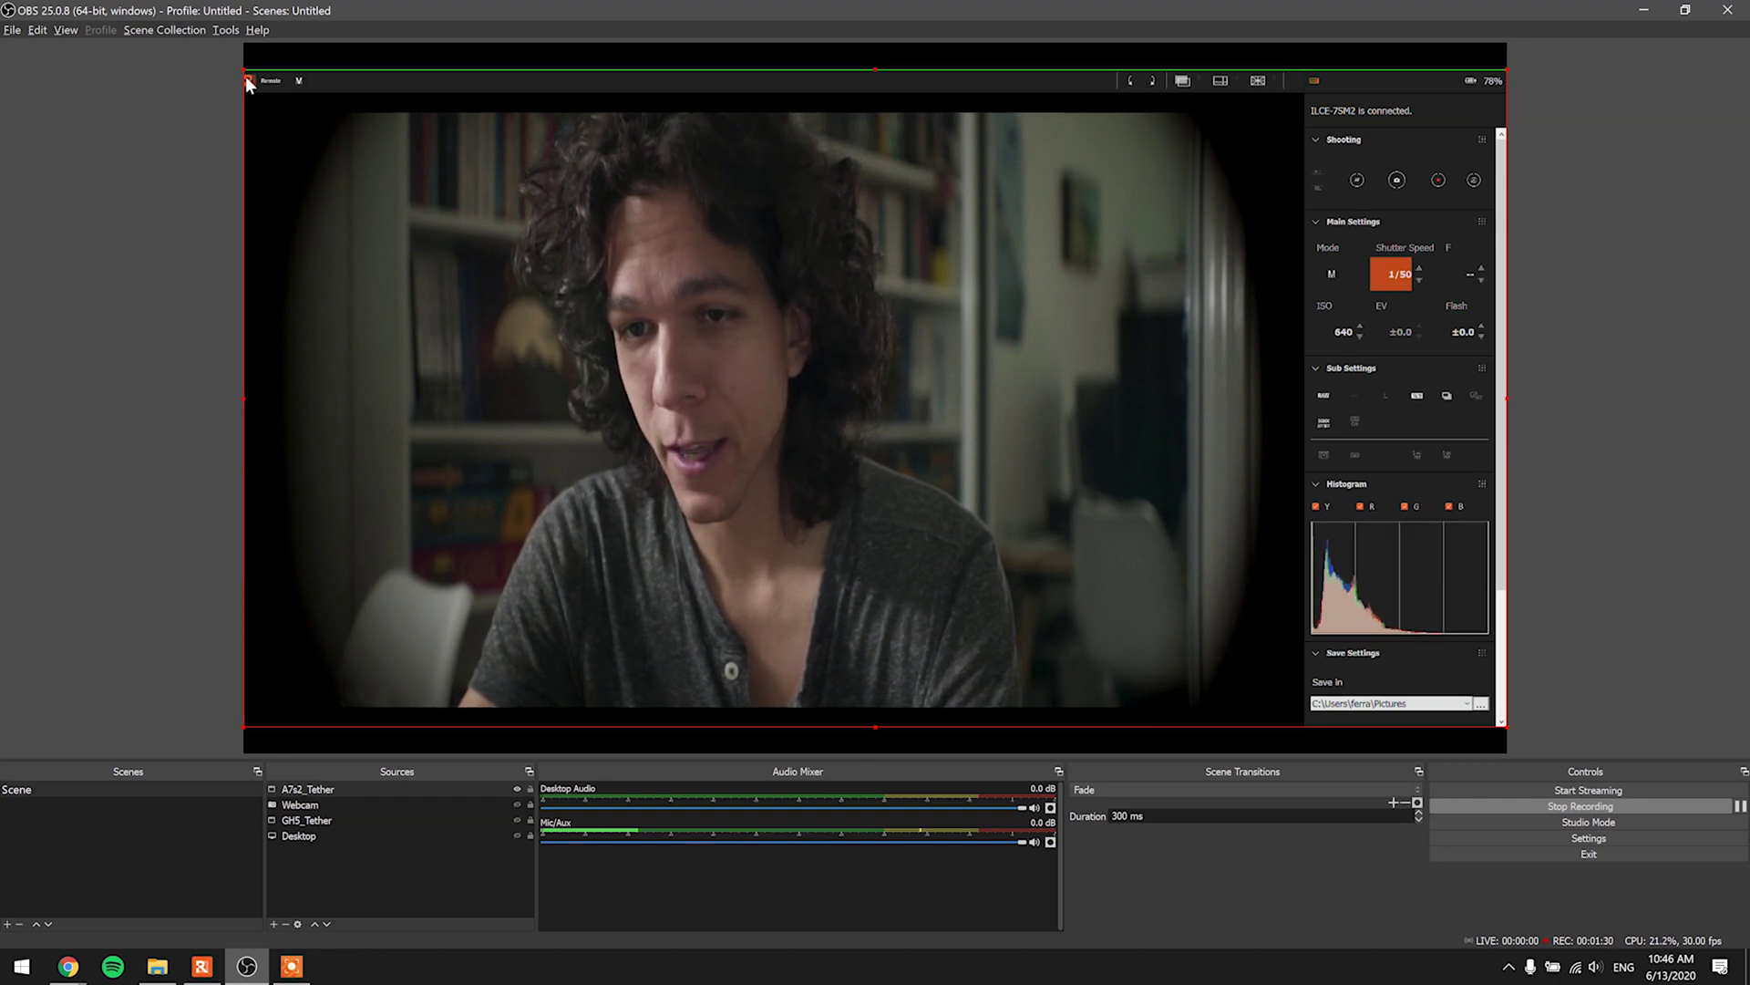
# Alt-drag the A7s2_Tether source's edges to trim off the Remote toolbar and left panel
pyautogui.moveTo(249, 84); pyautogui.dragTo(372, 119)
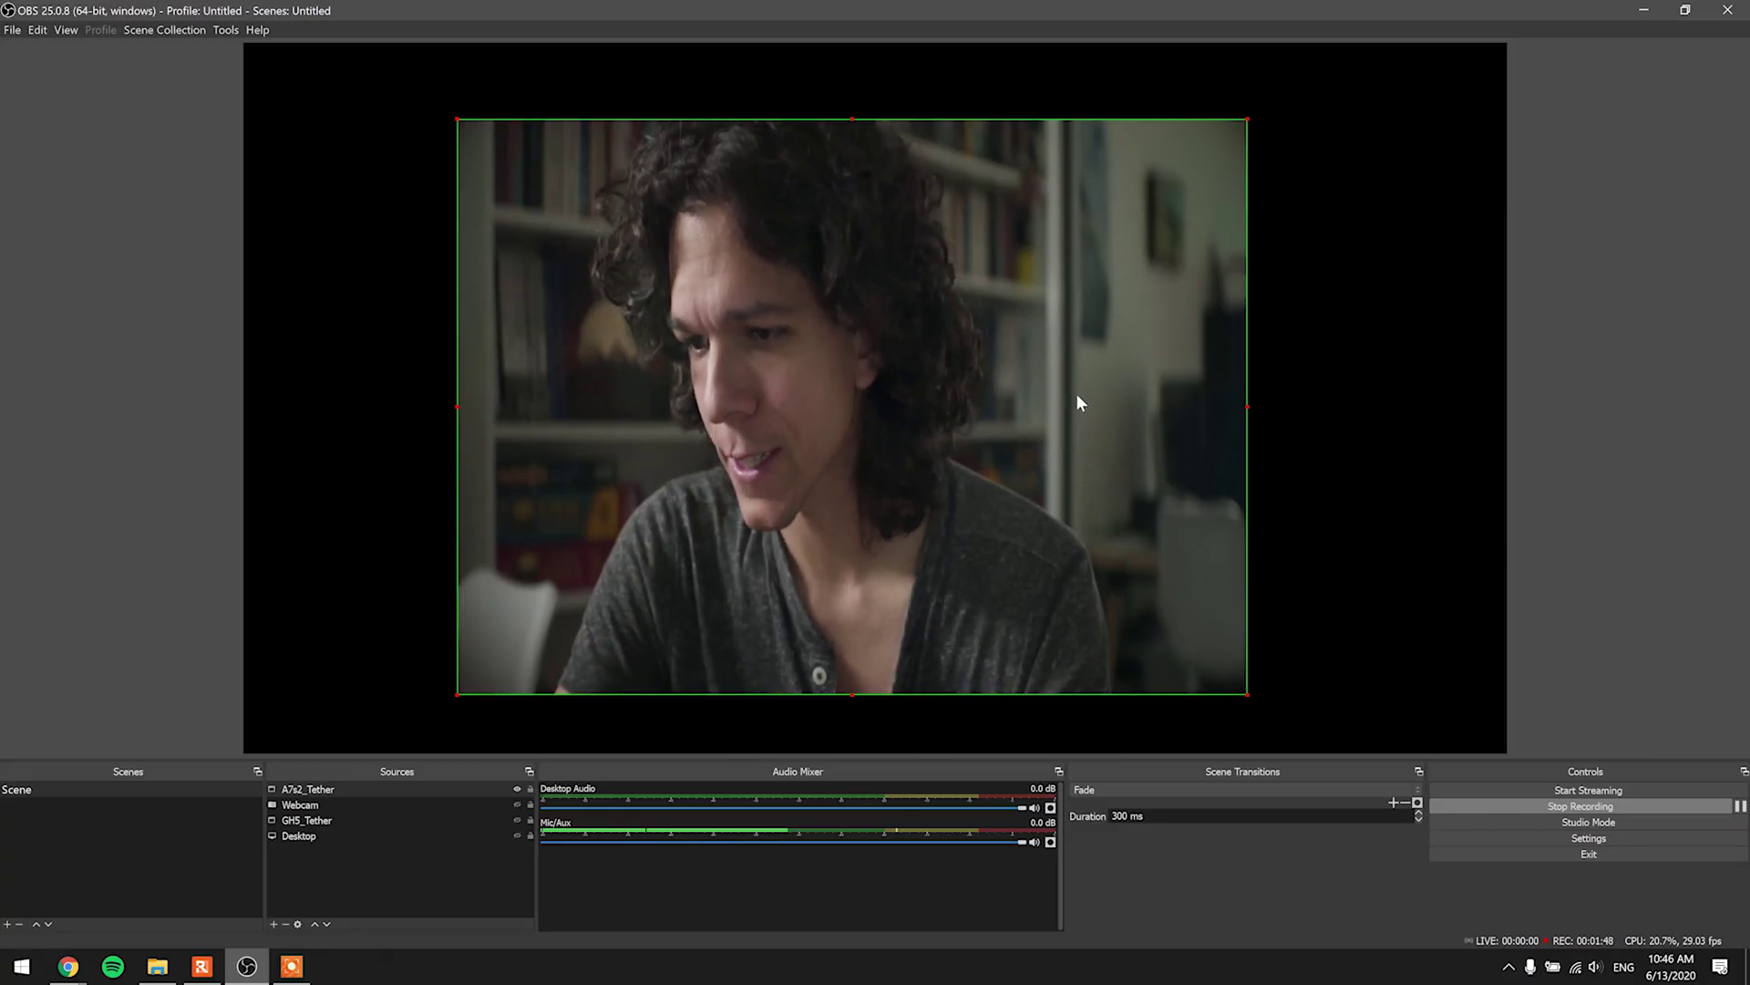
# Open Edit Transform for the A7s2_Tether source and select its 1920 width value
pyautogui.rightClick(1076, 394)
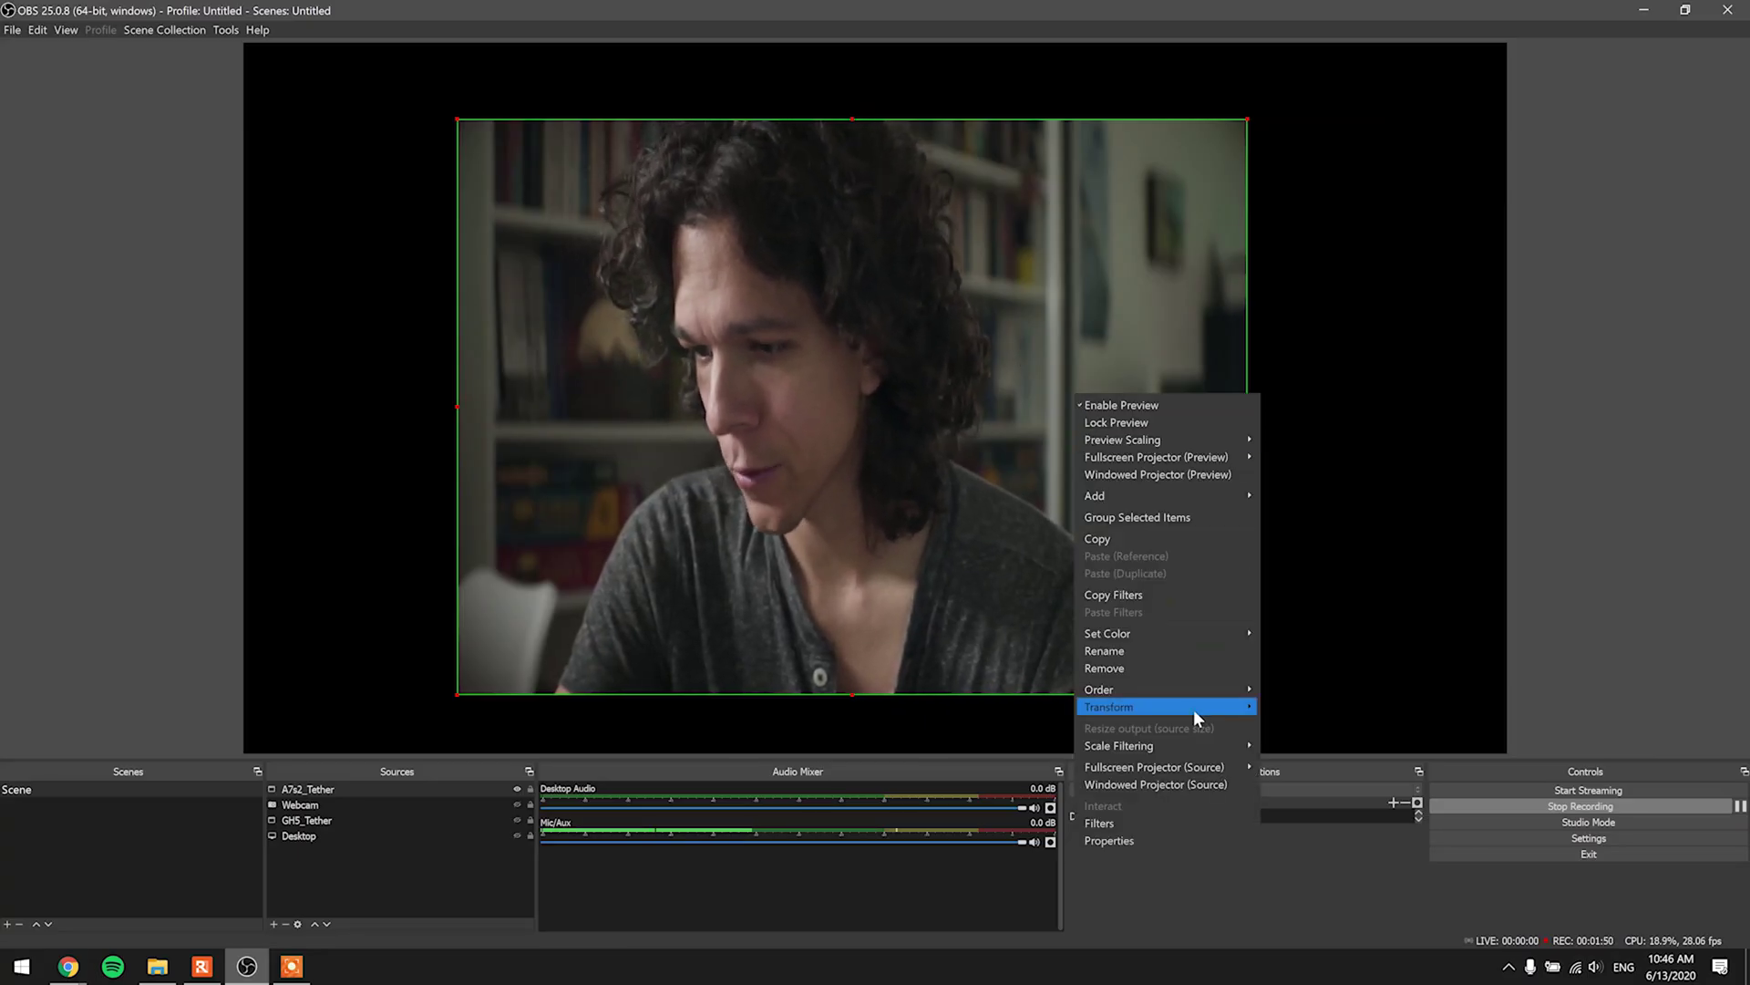
pyautogui.moveTo(1195, 710)
pyautogui.click(1304, 709)
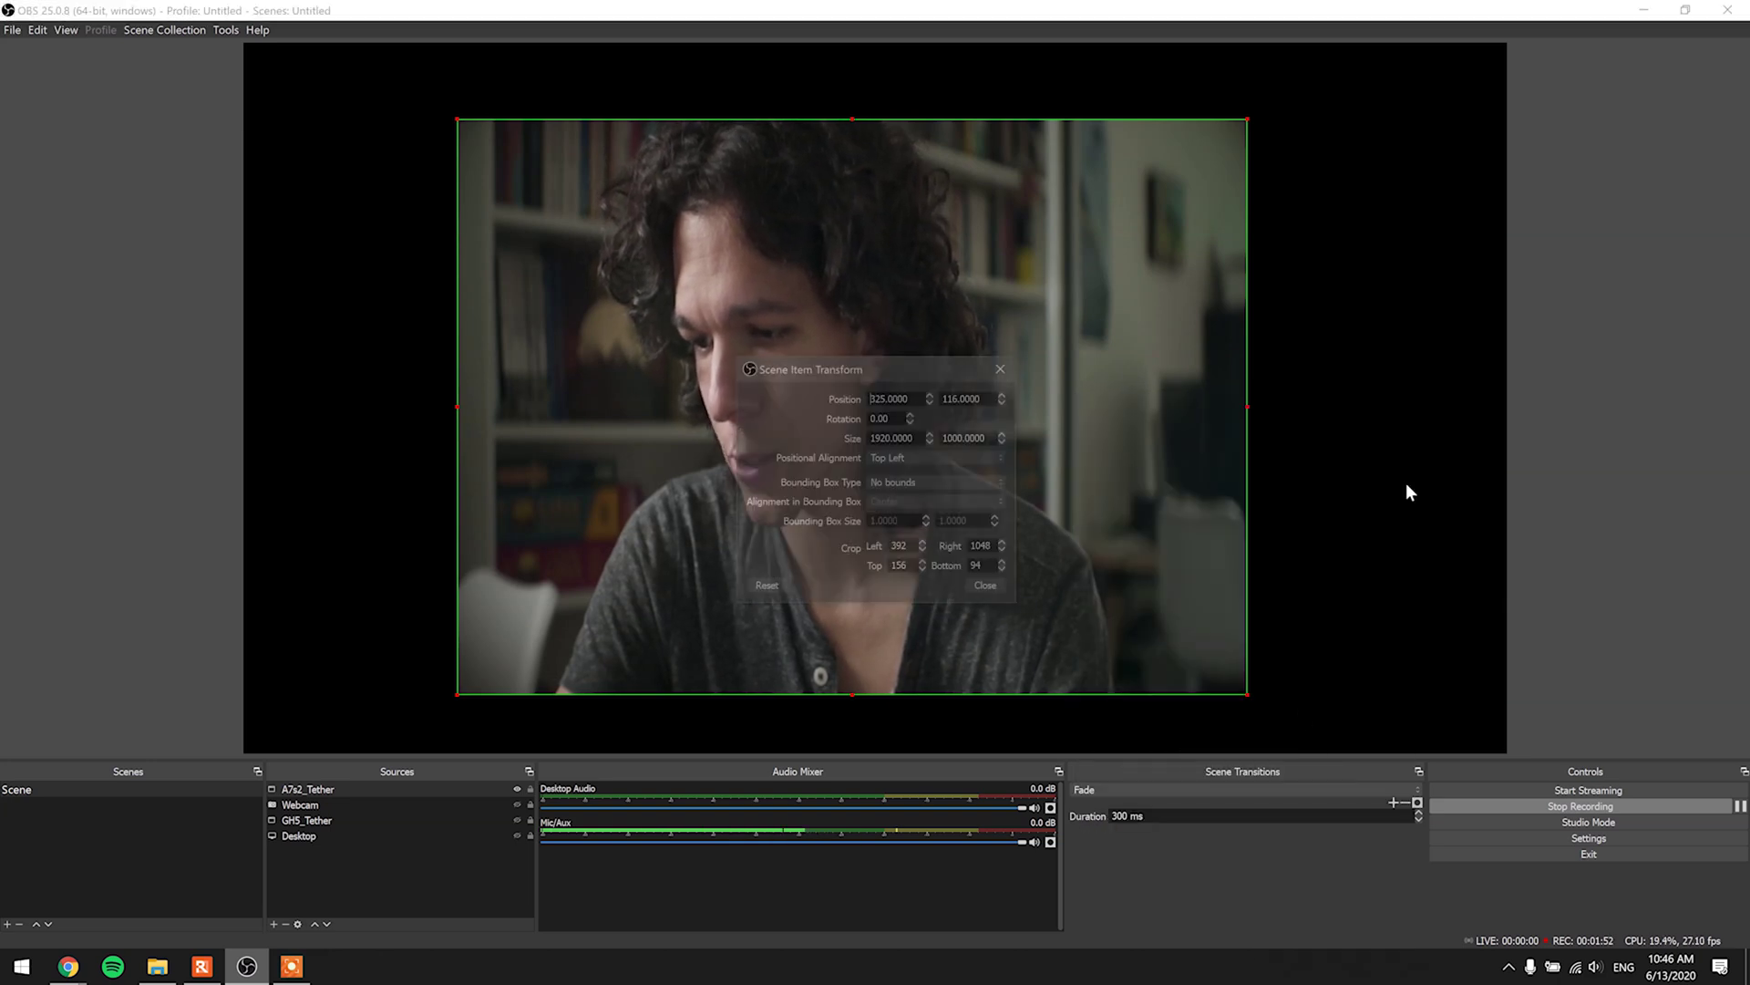
pyautogui.moveTo(918, 439); pyautogui.dragTo(831, 442)
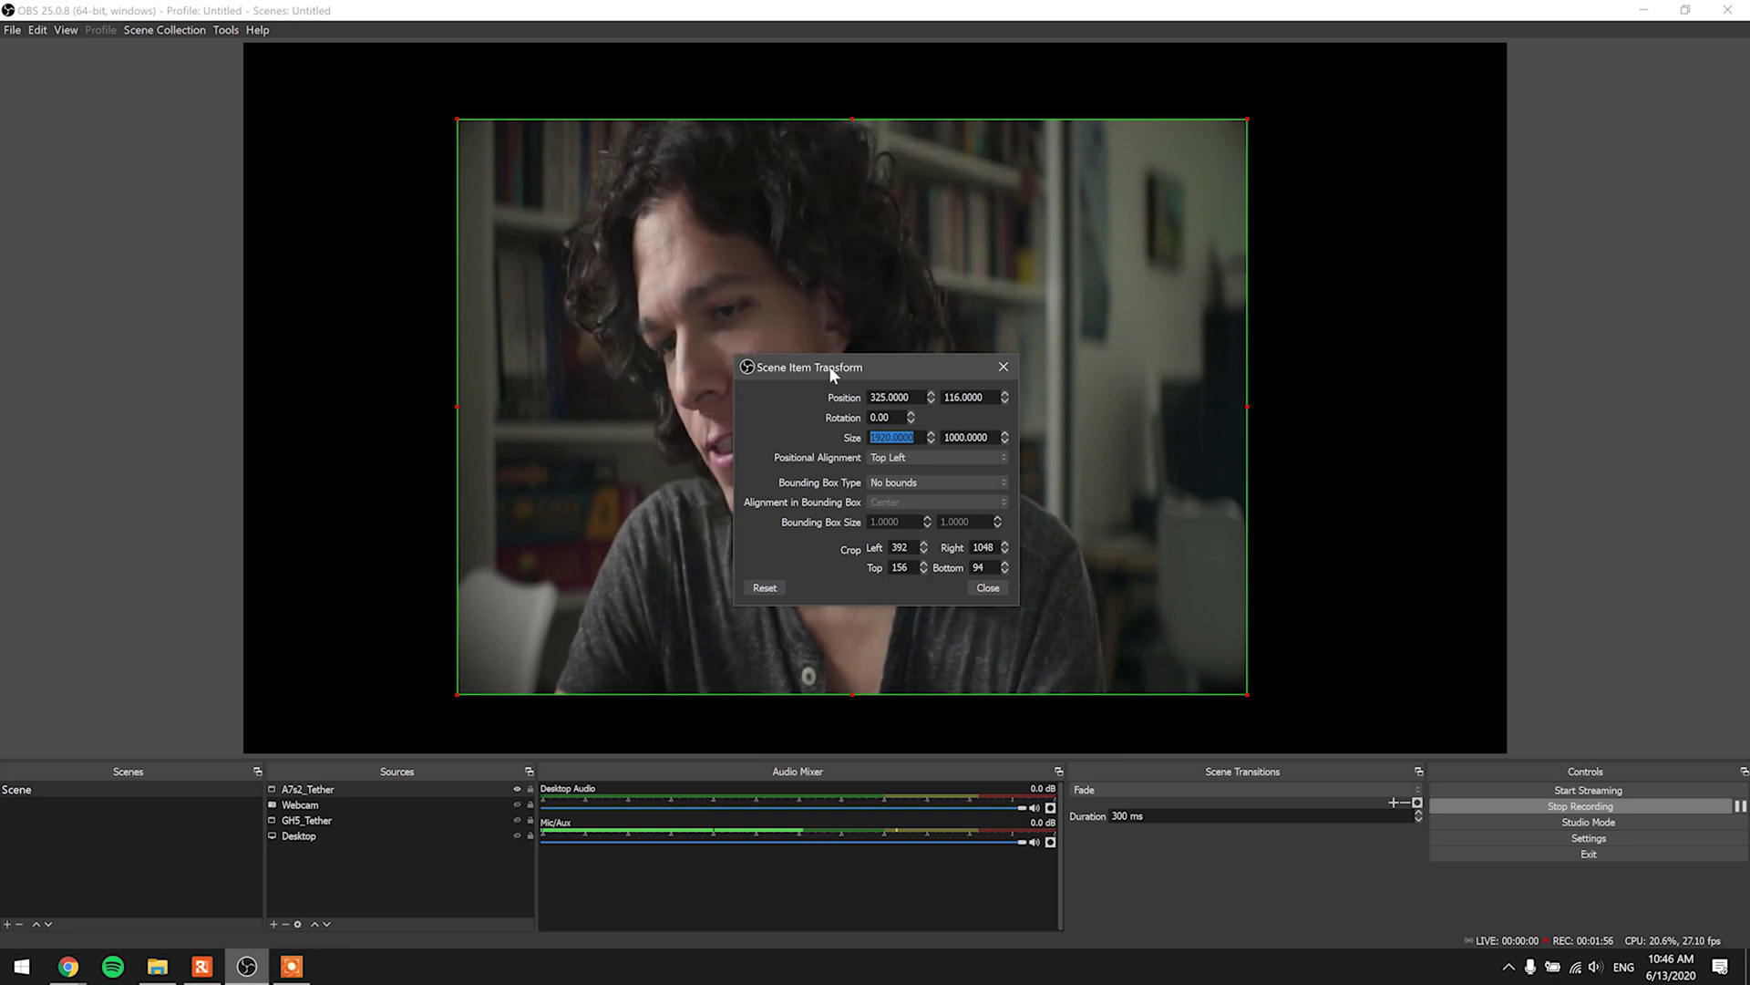
pyautogui.moveTo(829, 366); pyautogui.dragTo(1424, 306)
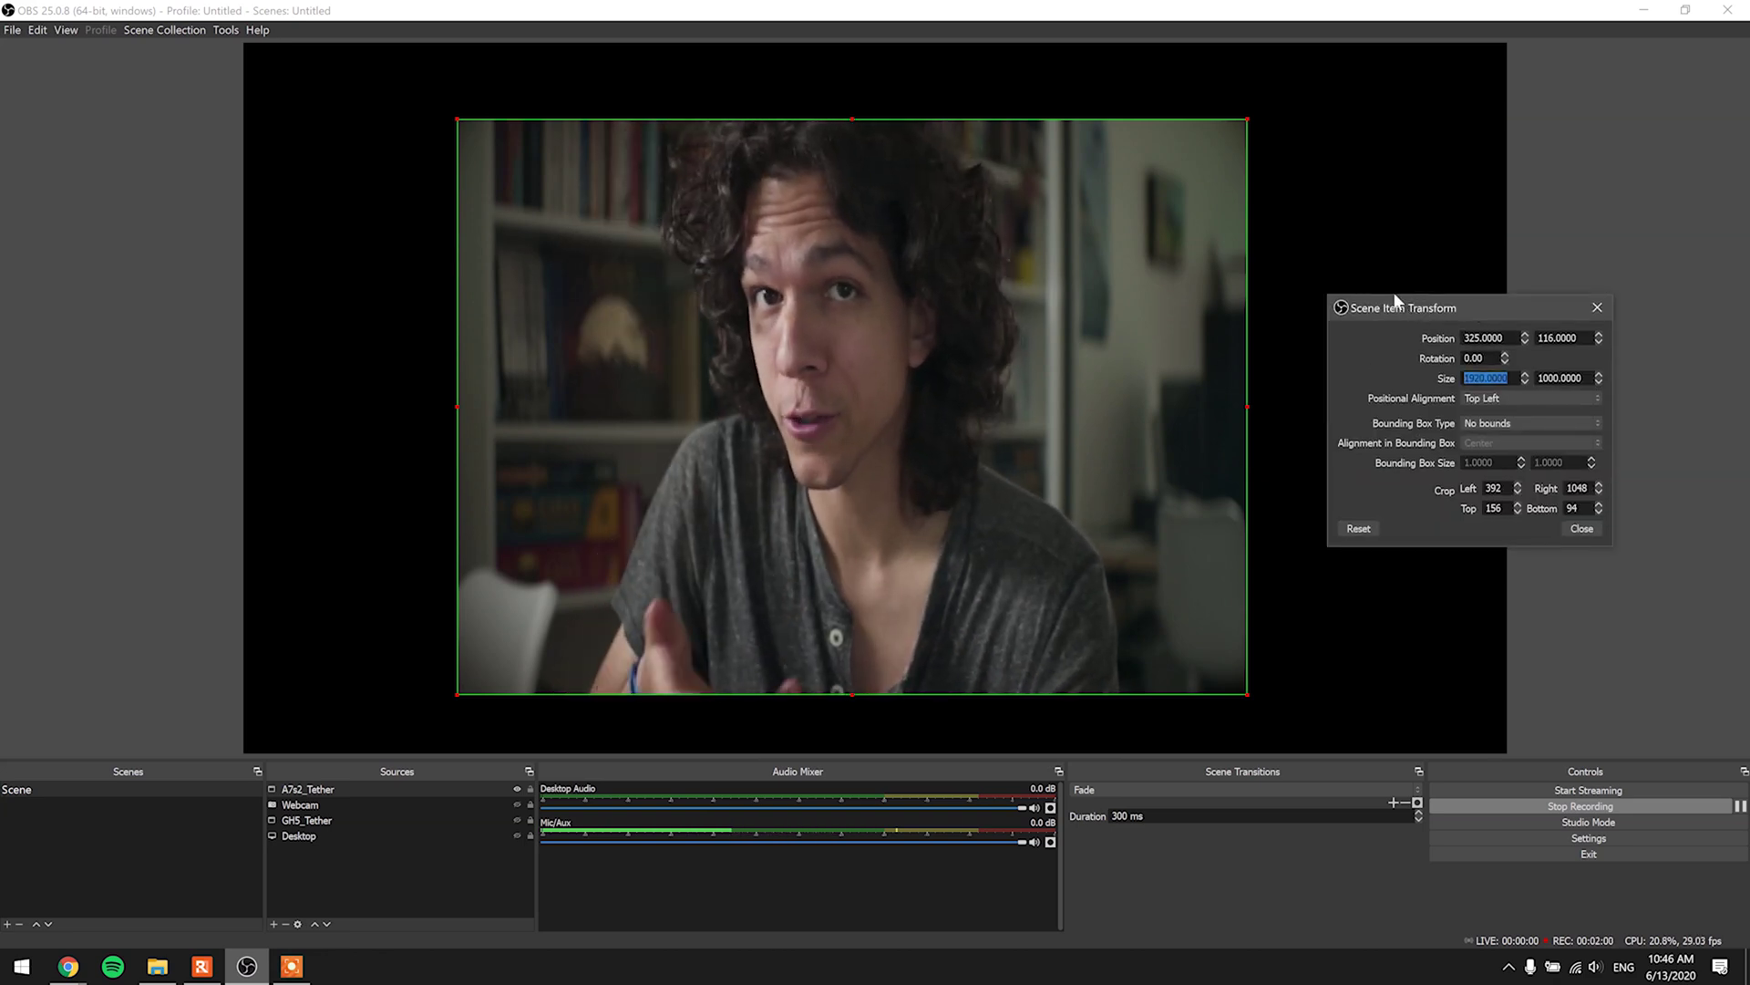
# Calculate 1920*1.33 = 2553.6 in Chrome's calculator, then return to OBS Studio
pyautogui.click(68, 964)
pyautogui.click(513, 889)
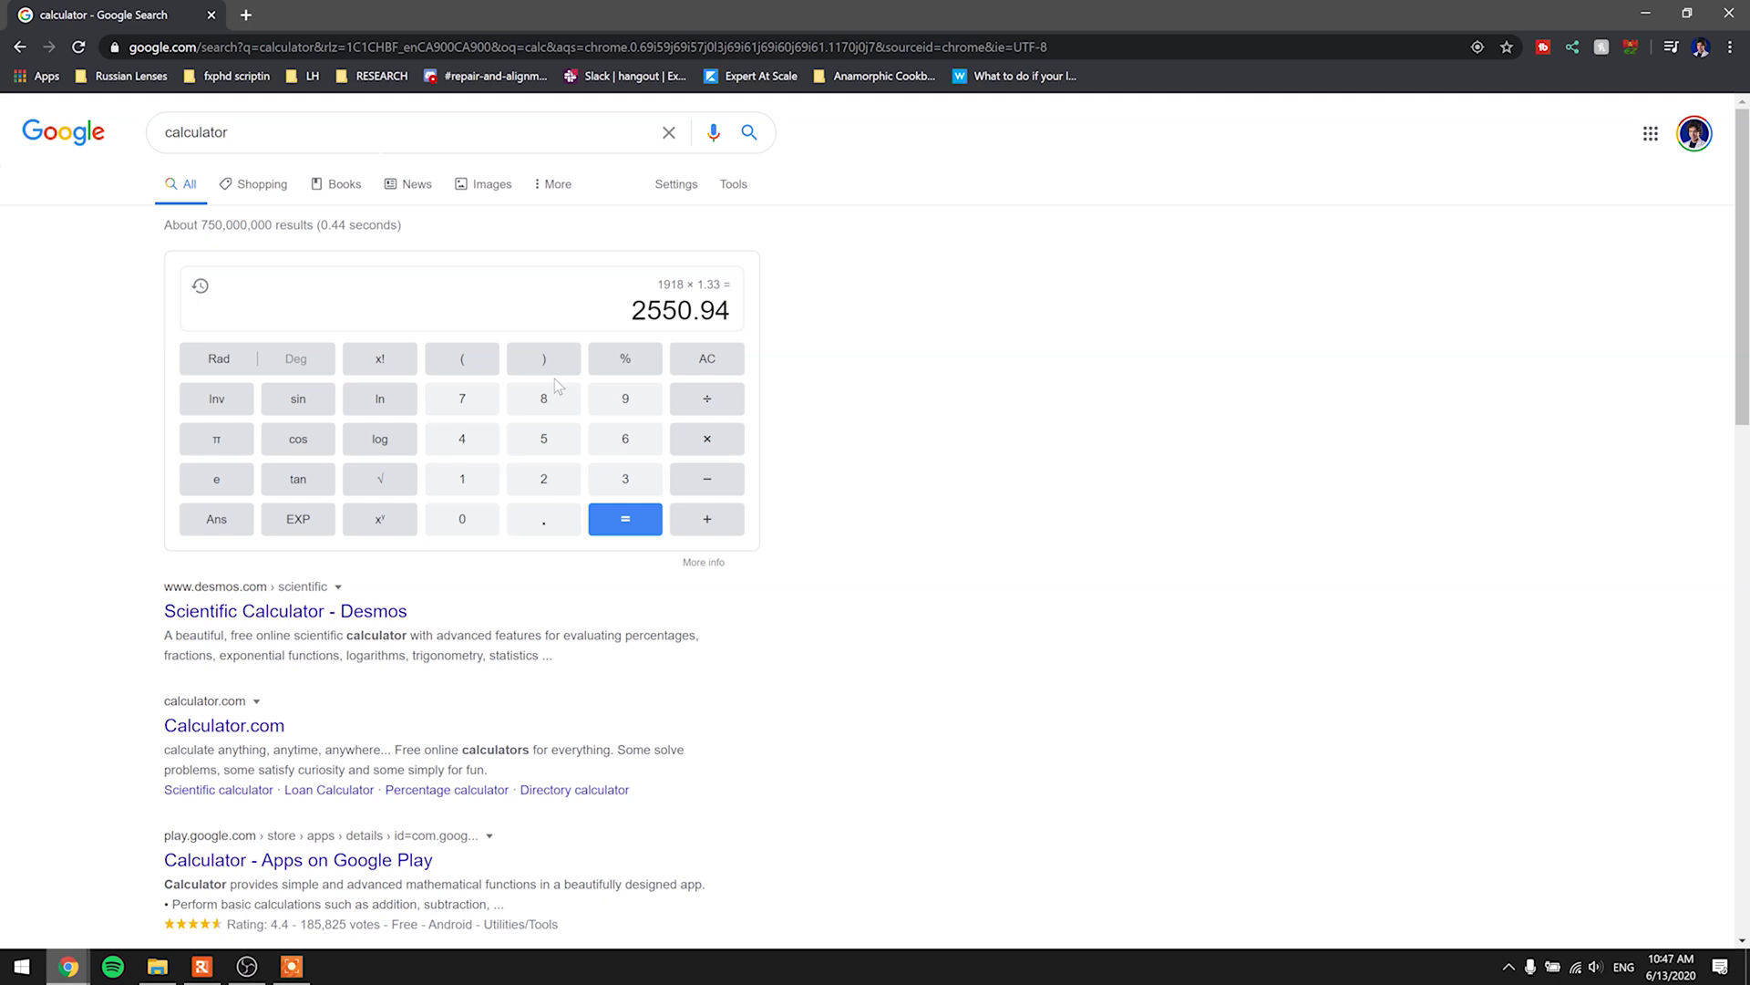
pyautogui.click(620, 332)
pyautogui.write('1920')
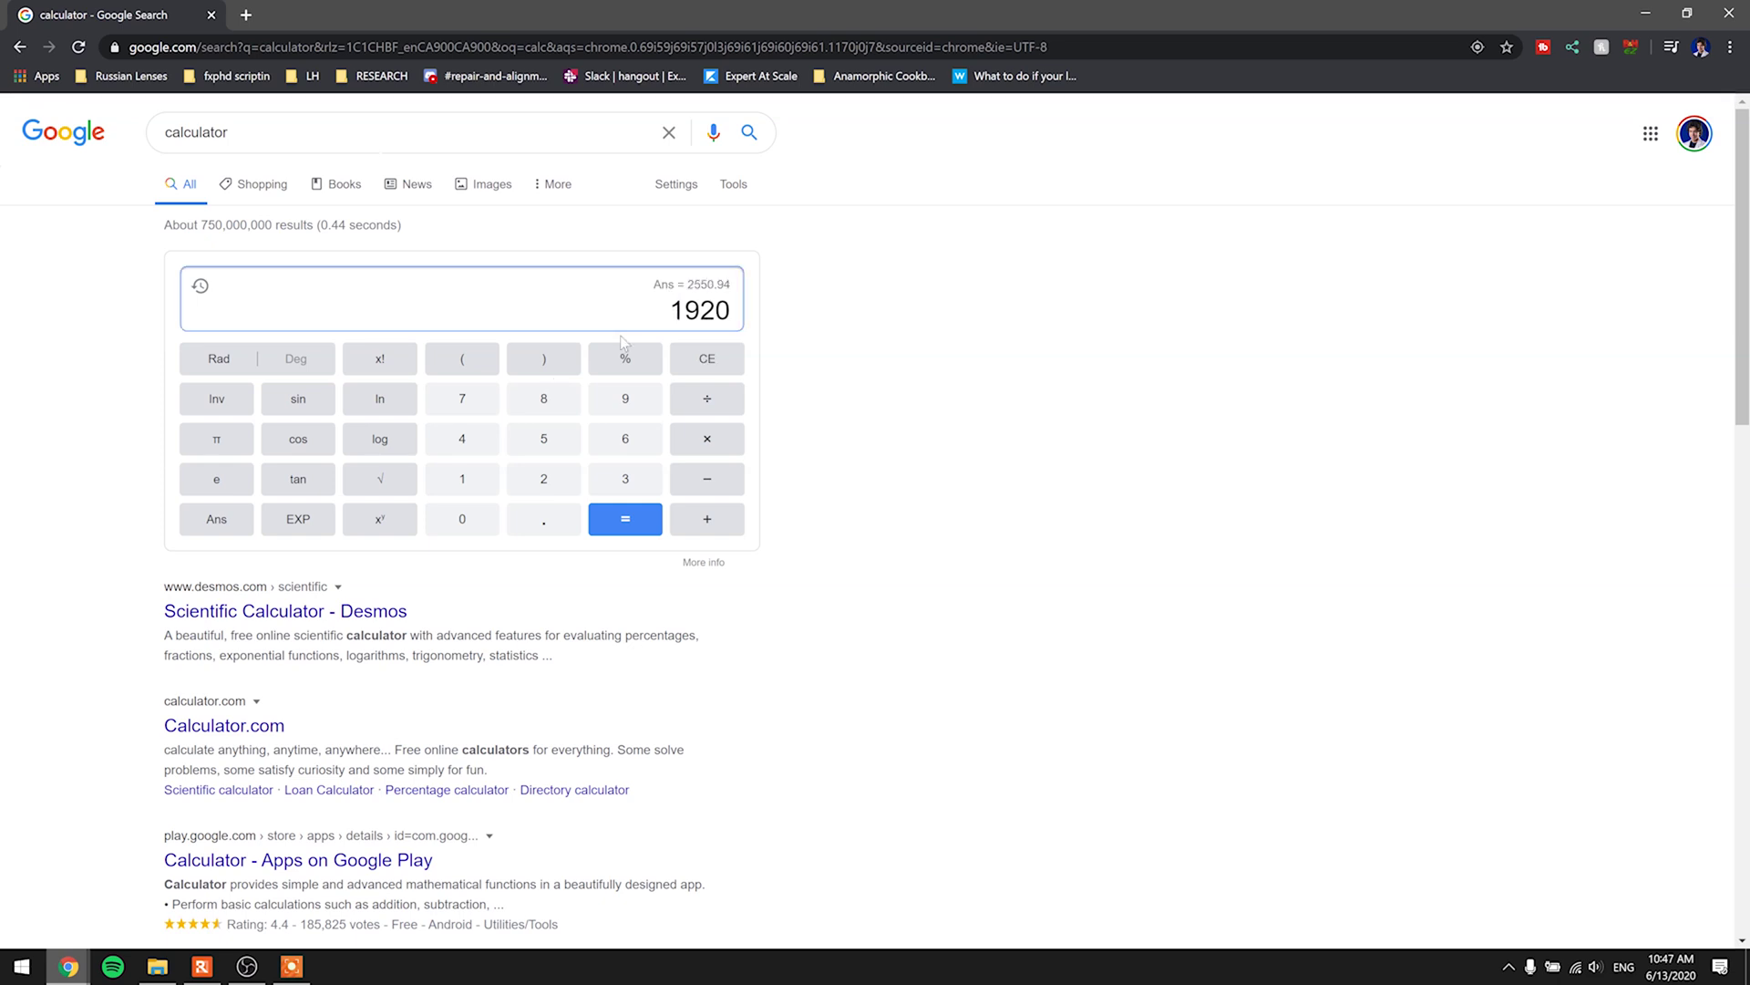
pyautogui.write('*1.33')
pyautogui.press('Return')
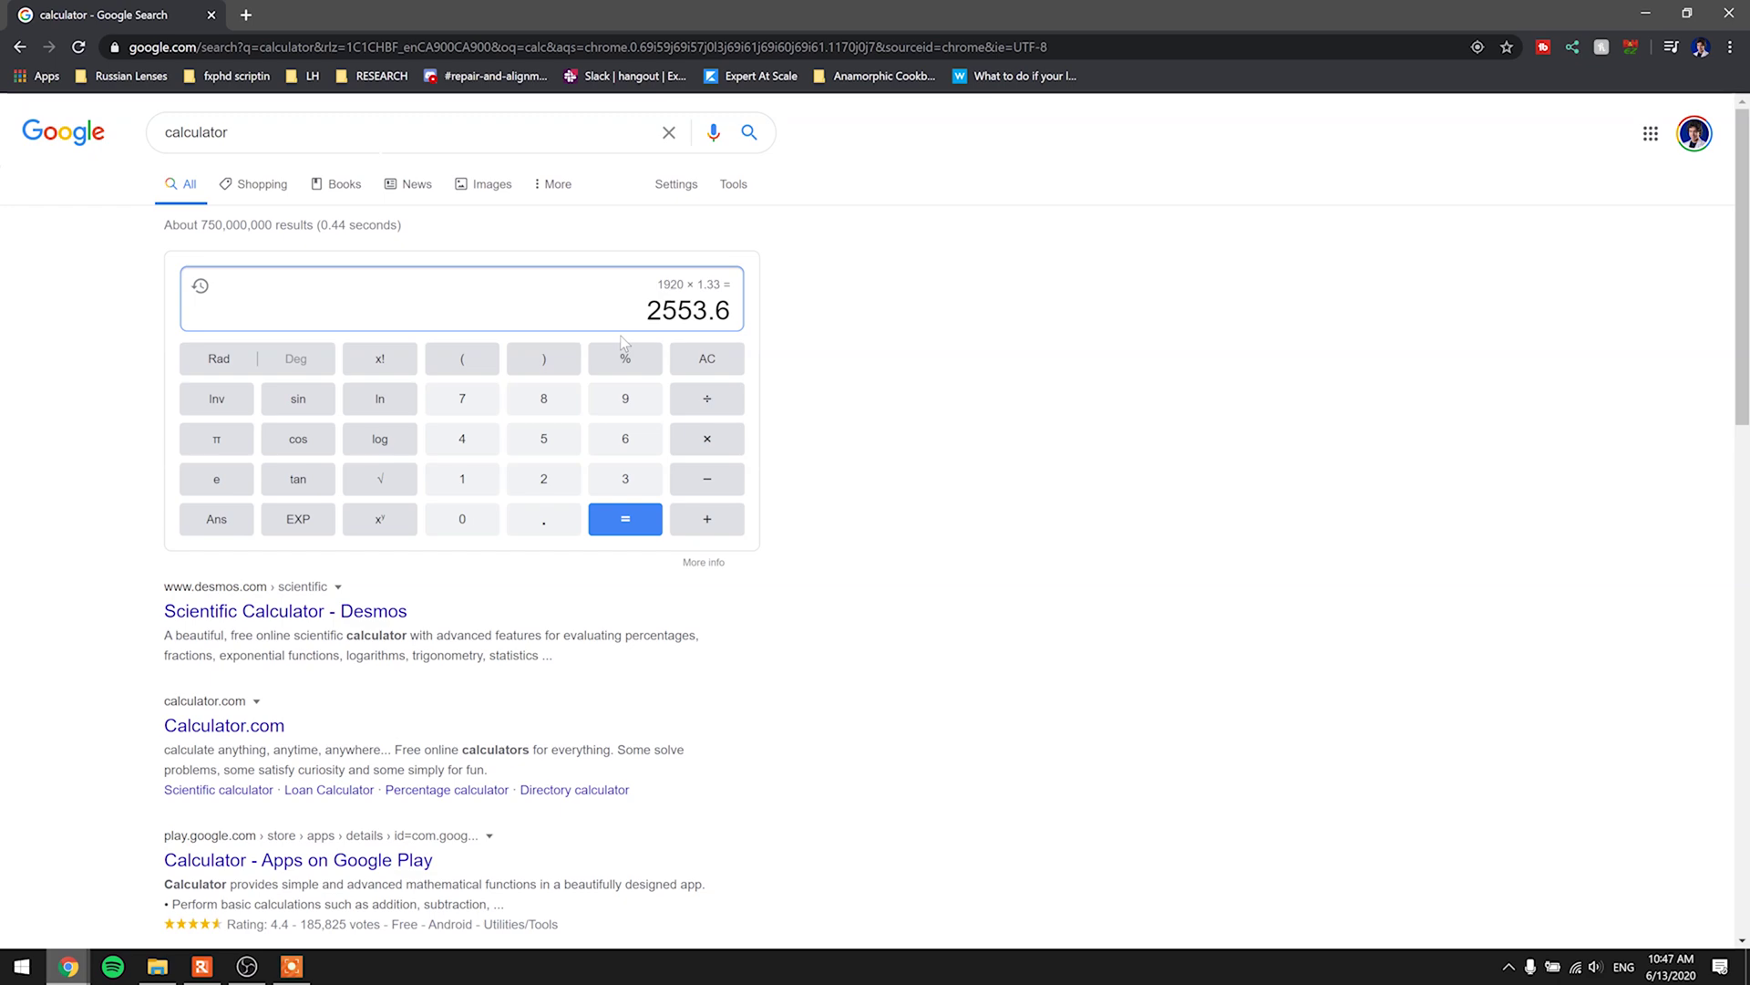
pyautogui.hotkey('alt', 'Tab')
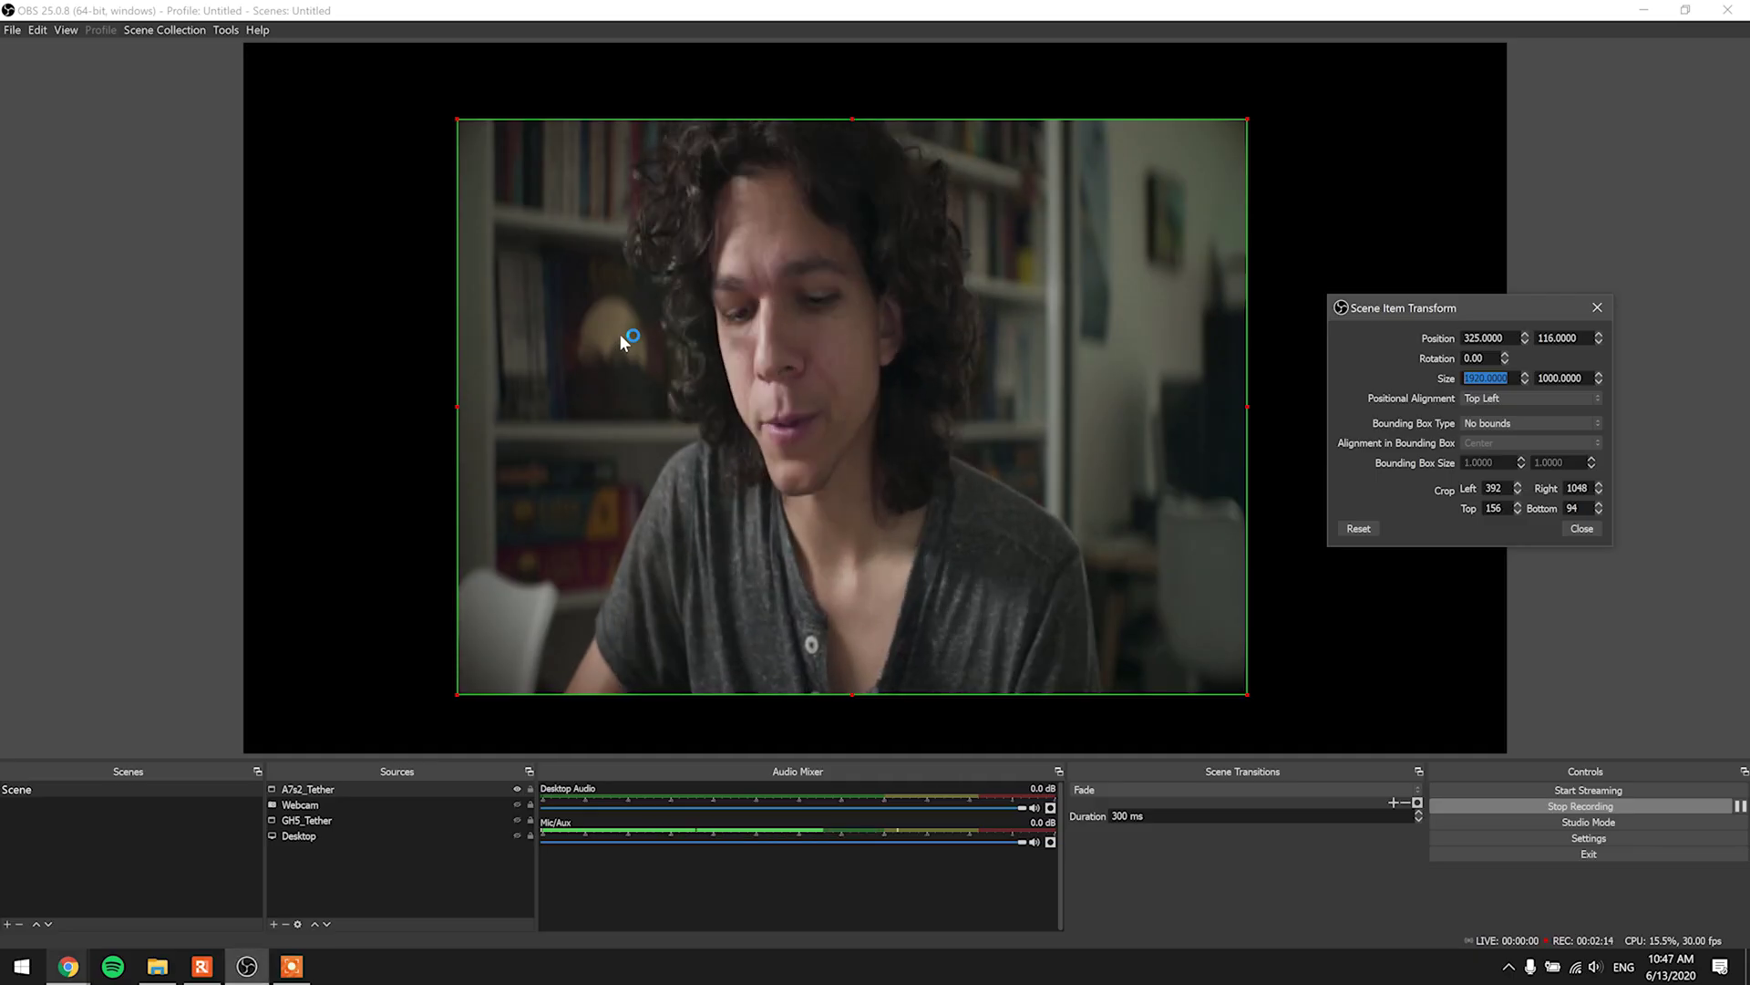
# Enter 2553.6 as the camera source's Size width in the transform dialog
pyautogui.write('2553.')
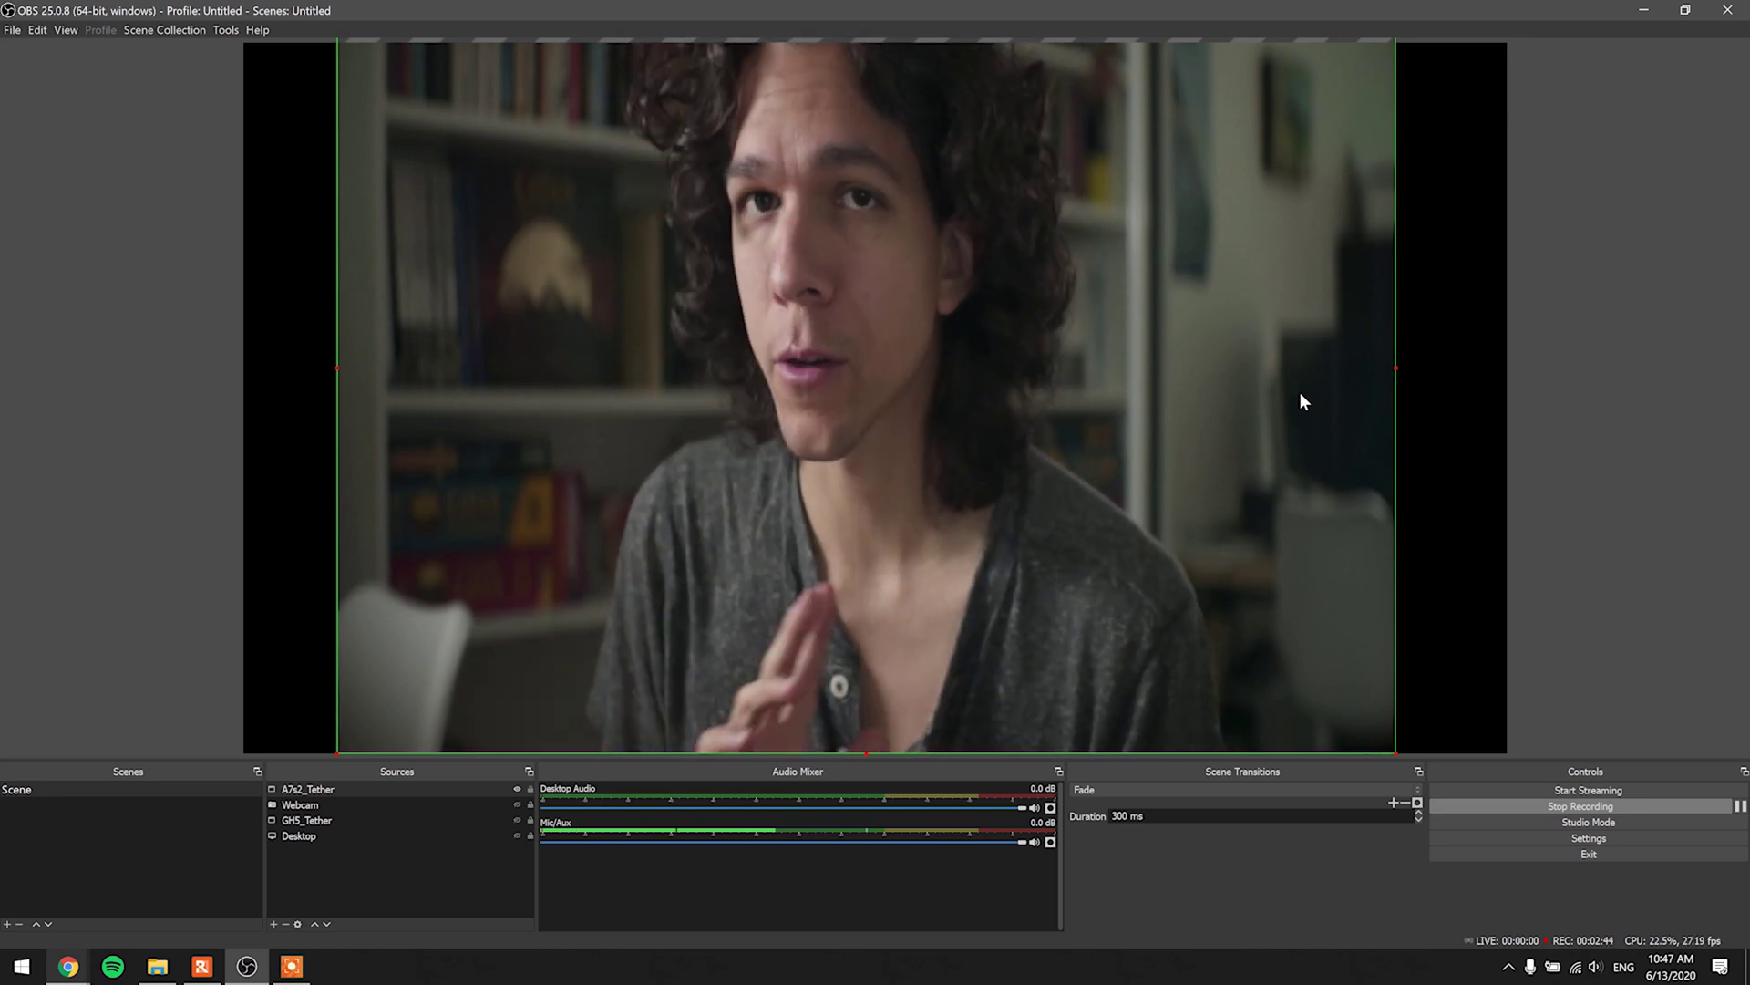
# Set the camera source's bounding box type to Scale to width of bounds with width 2553.6
pyautogui.rightClick(1190, 311)
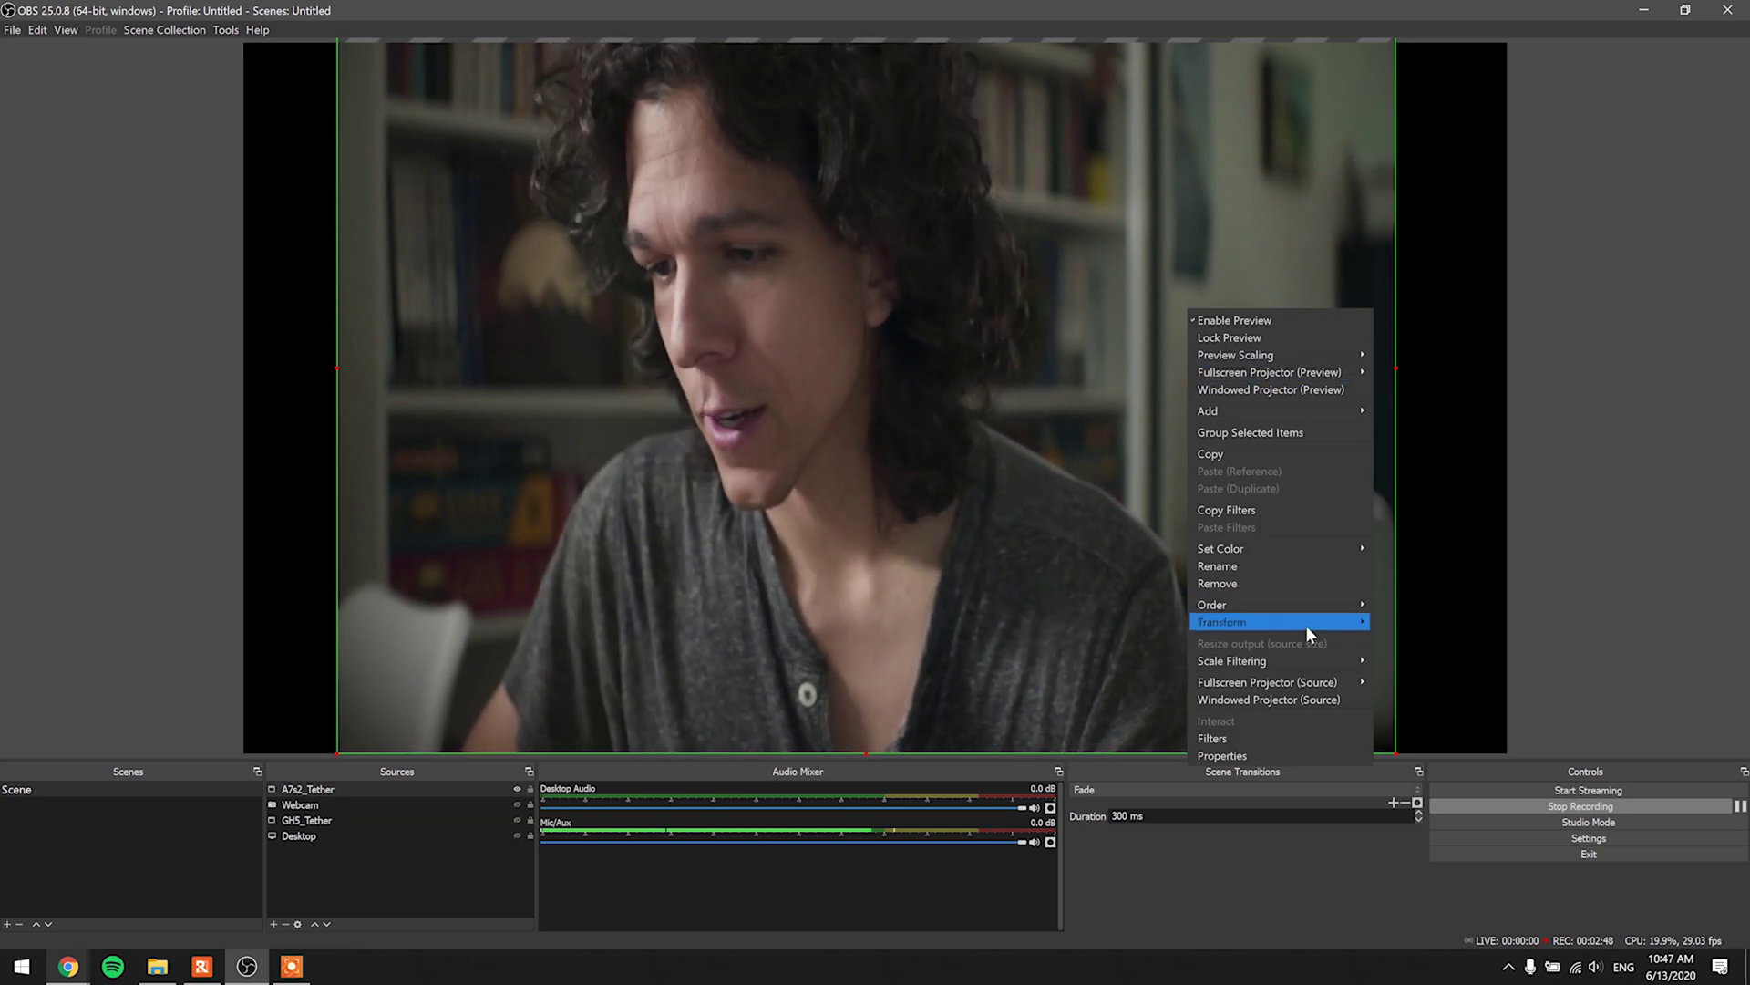
pyautogui.moveTo(1296, 622)
pyautogui.click(1435, 629)
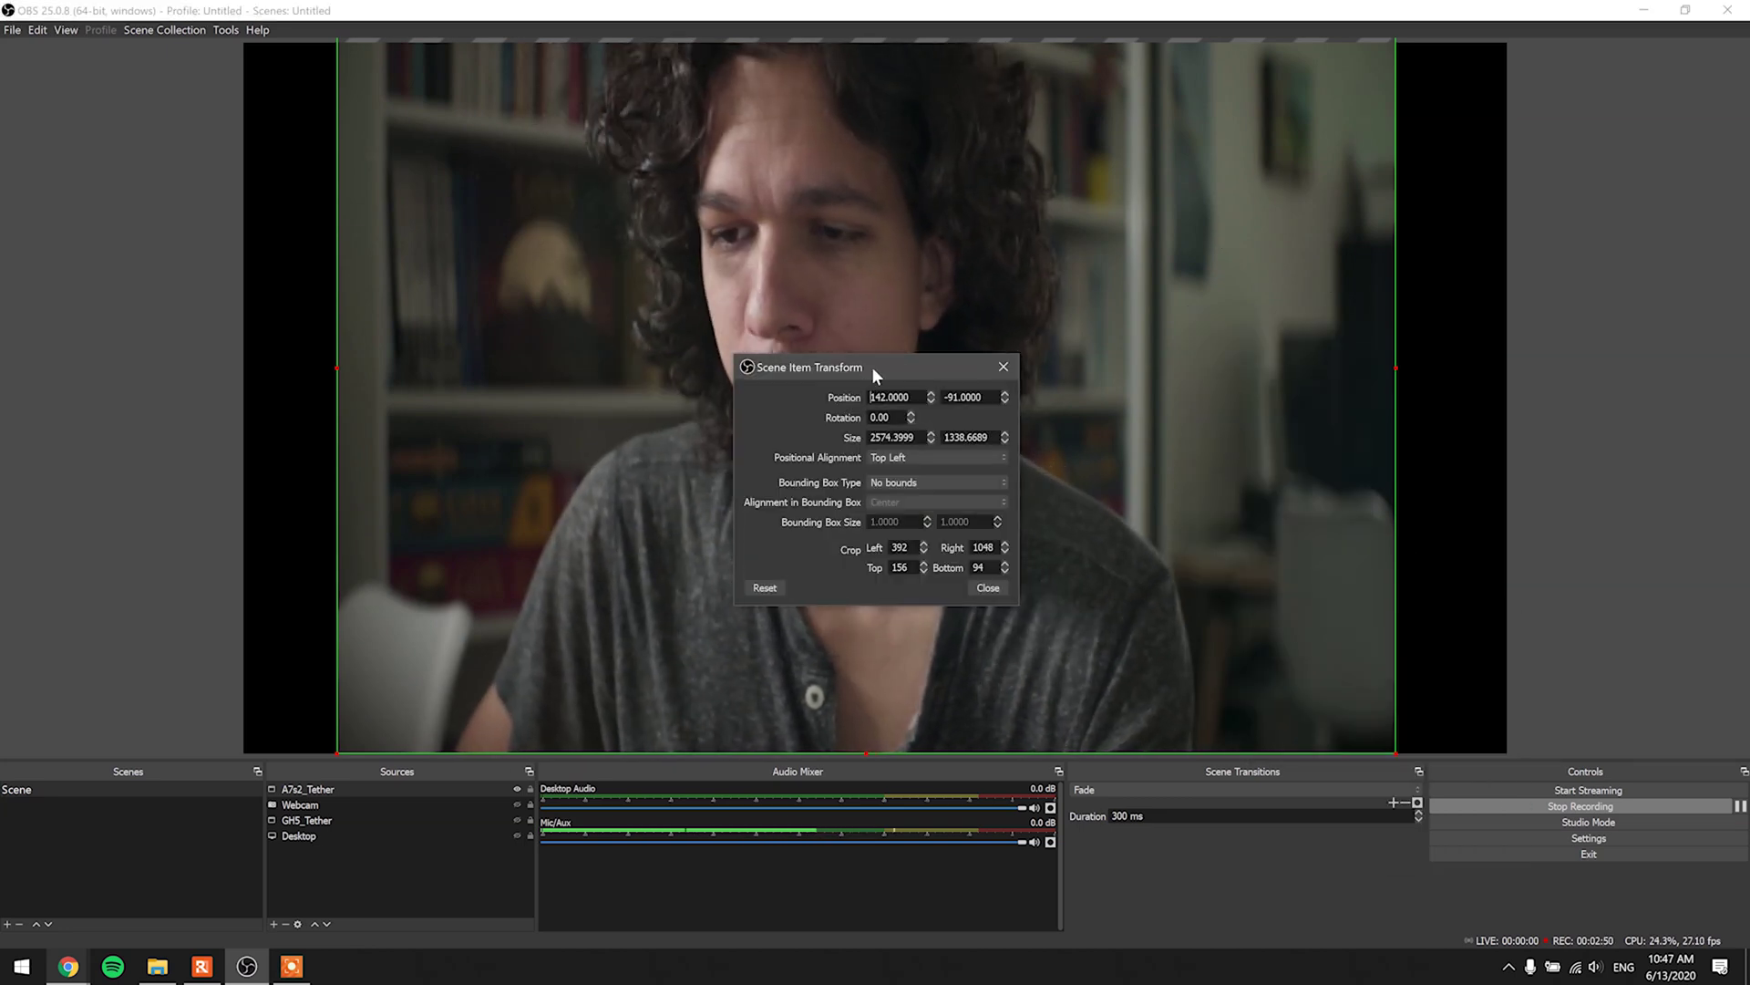
pyautogui.moveTo(872, 367); pyautogui.dragTo(1407, 324)
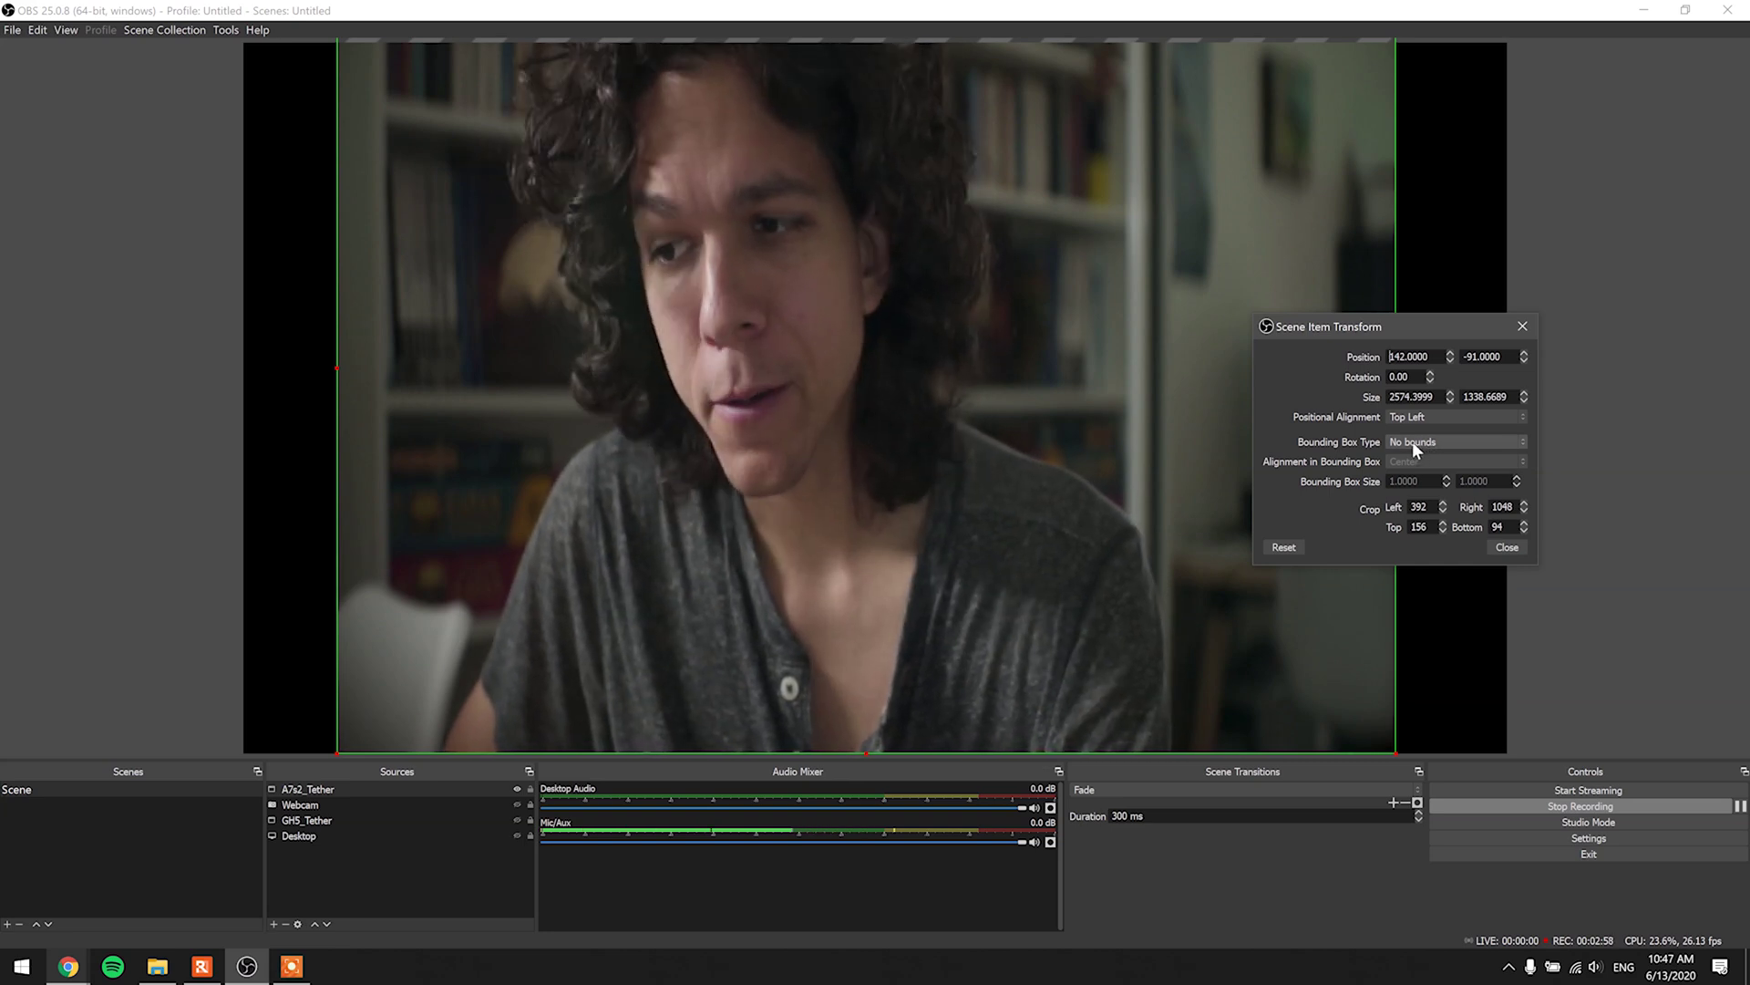
pyautogui.click(1413, 447)
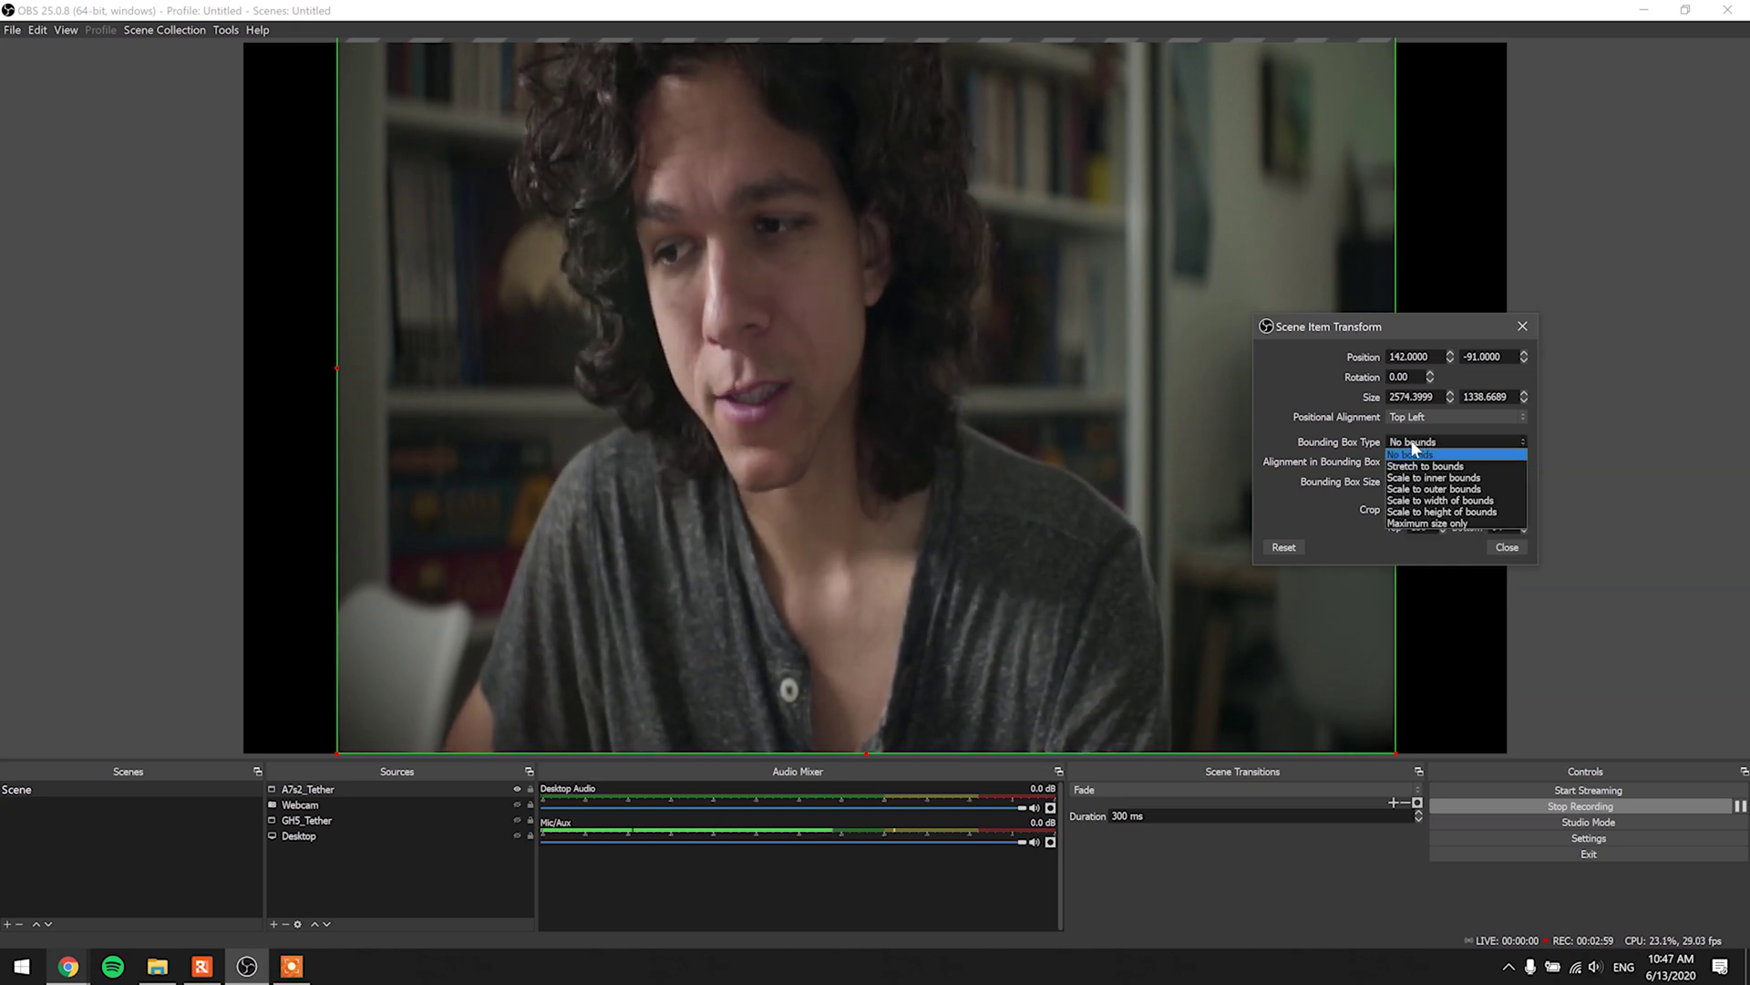
pyautogui.click(1424, 500)
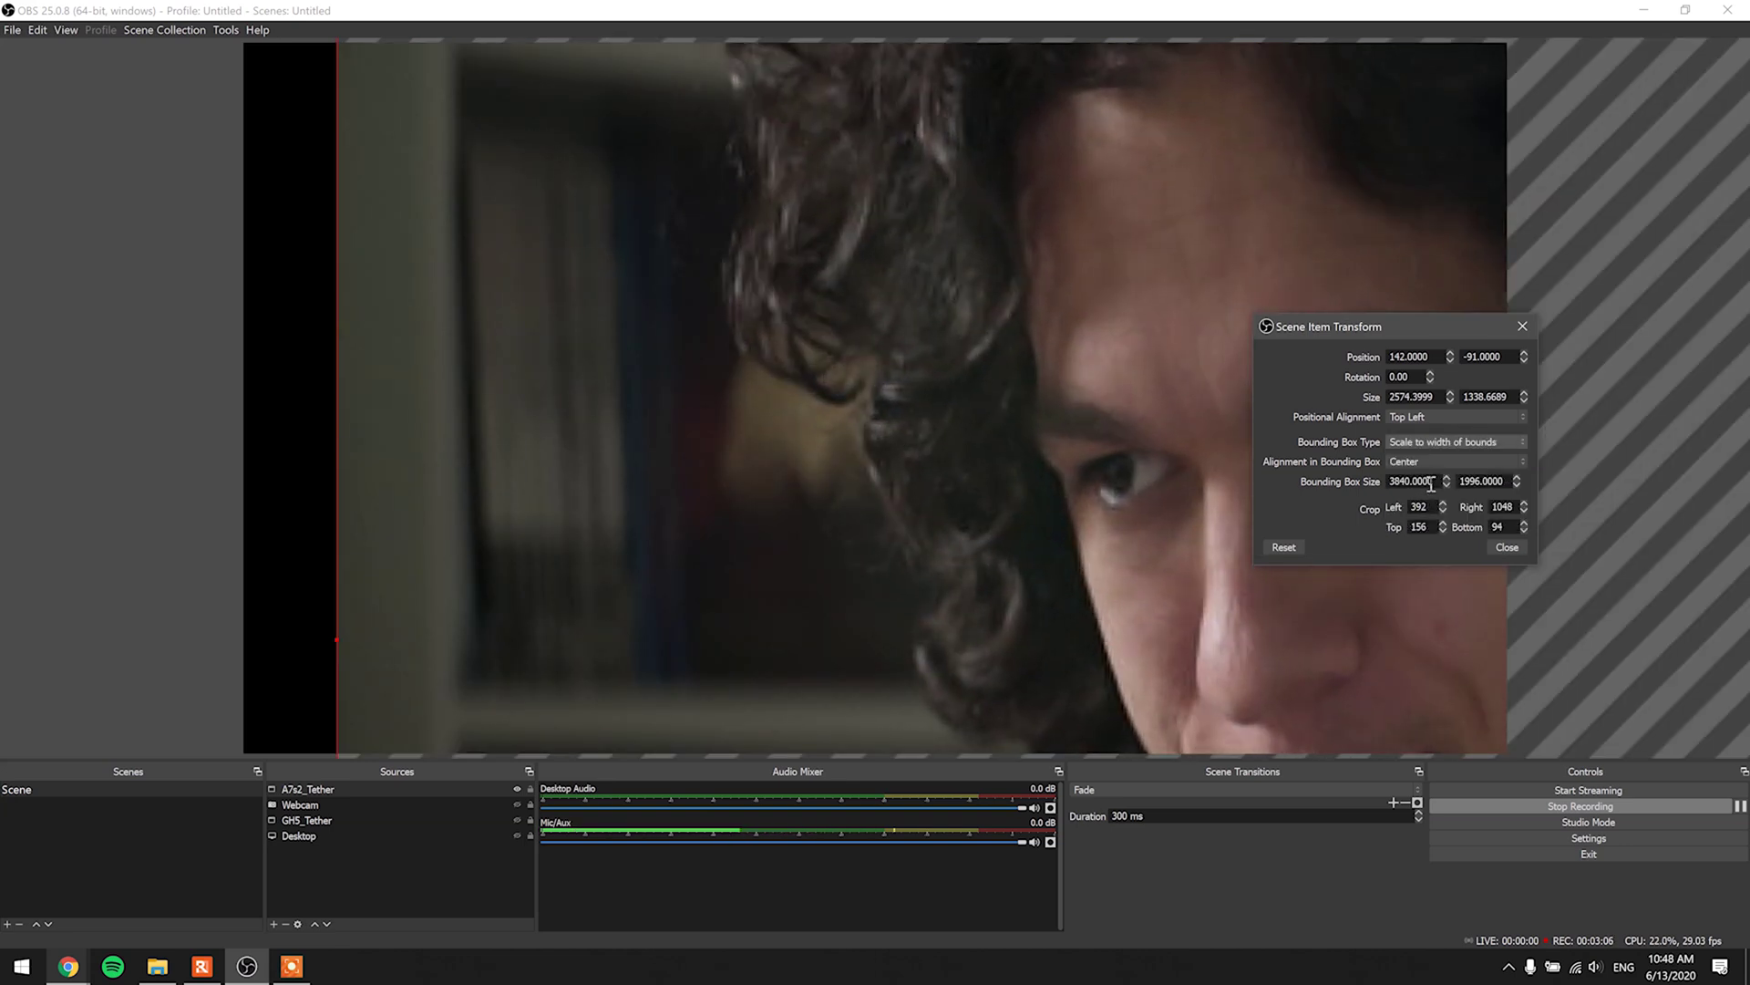
pyautogui.doubleClick(1439, 398)
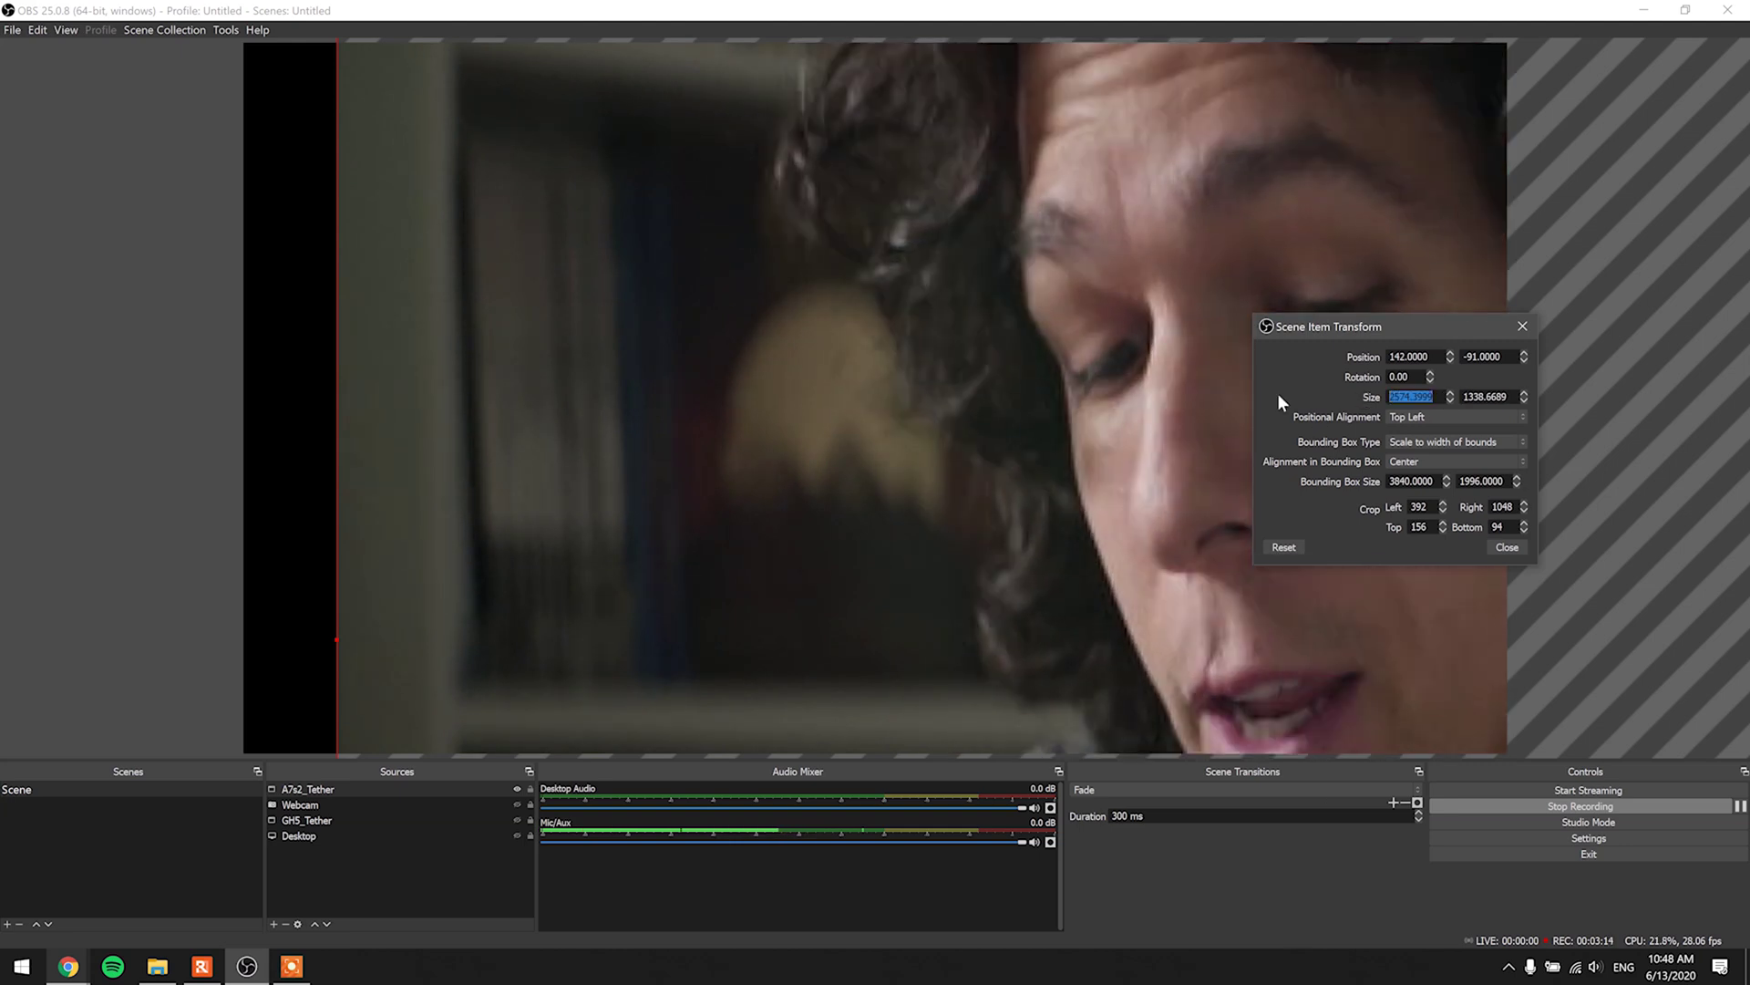
pyautogui.write('2553.6')
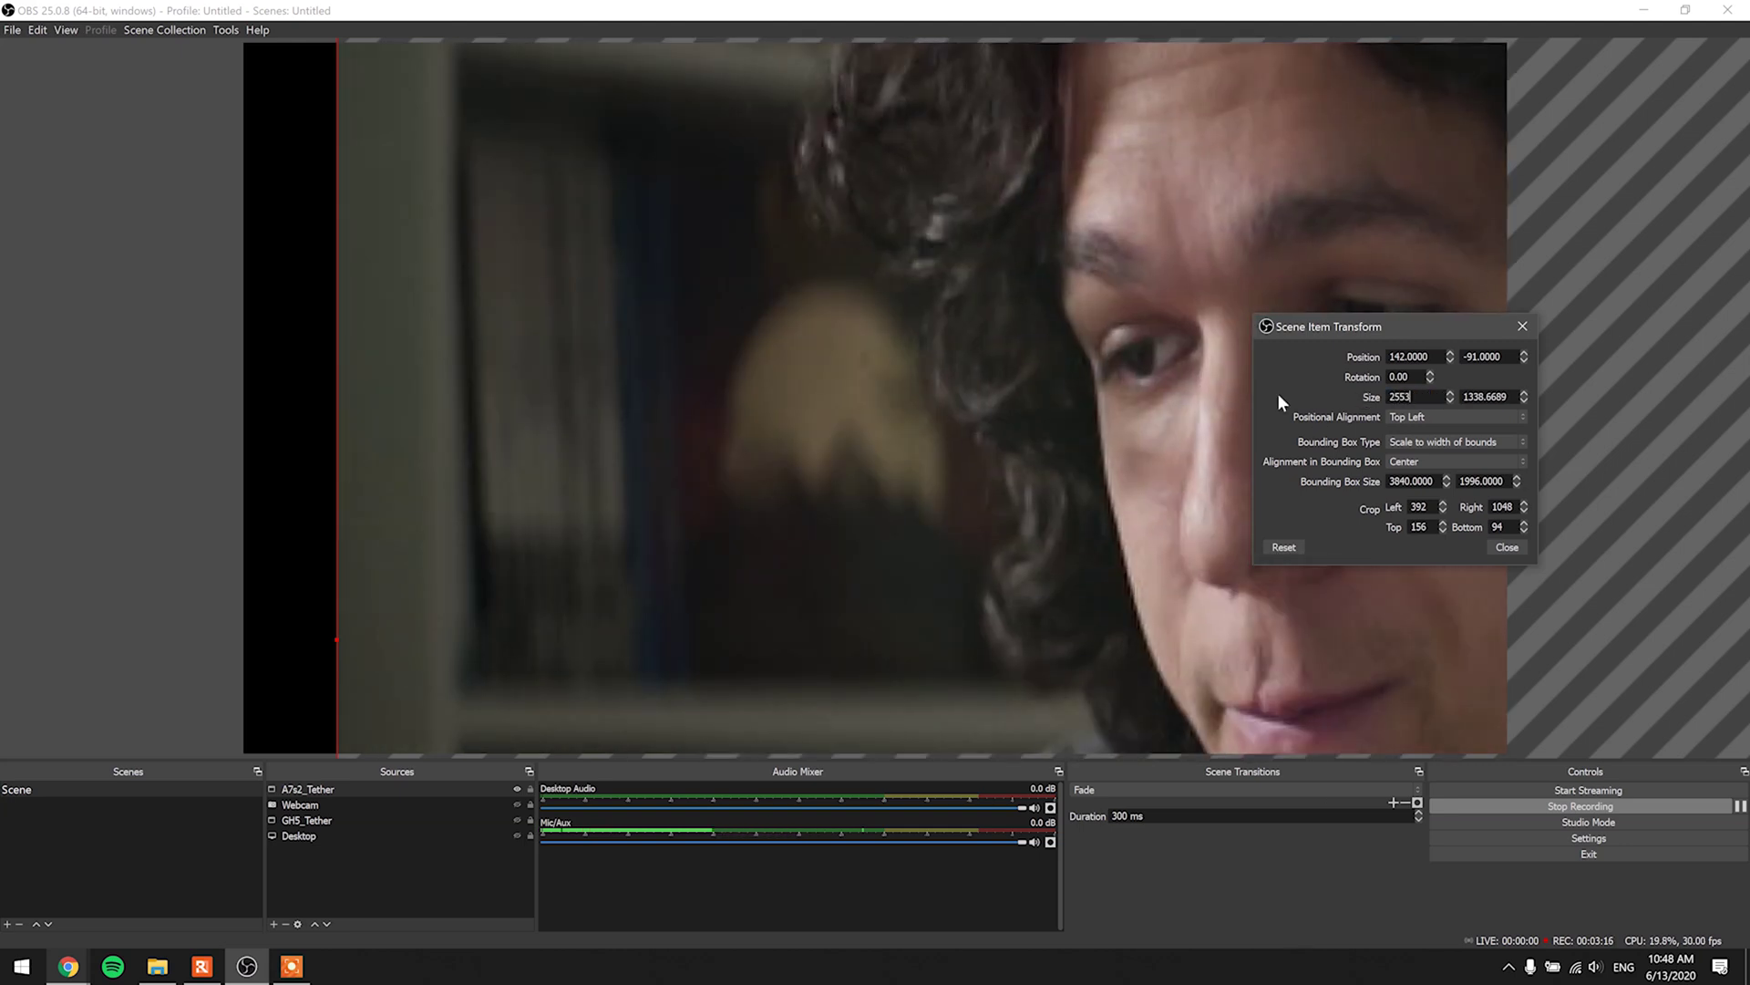
pyautogui.press('Tab')
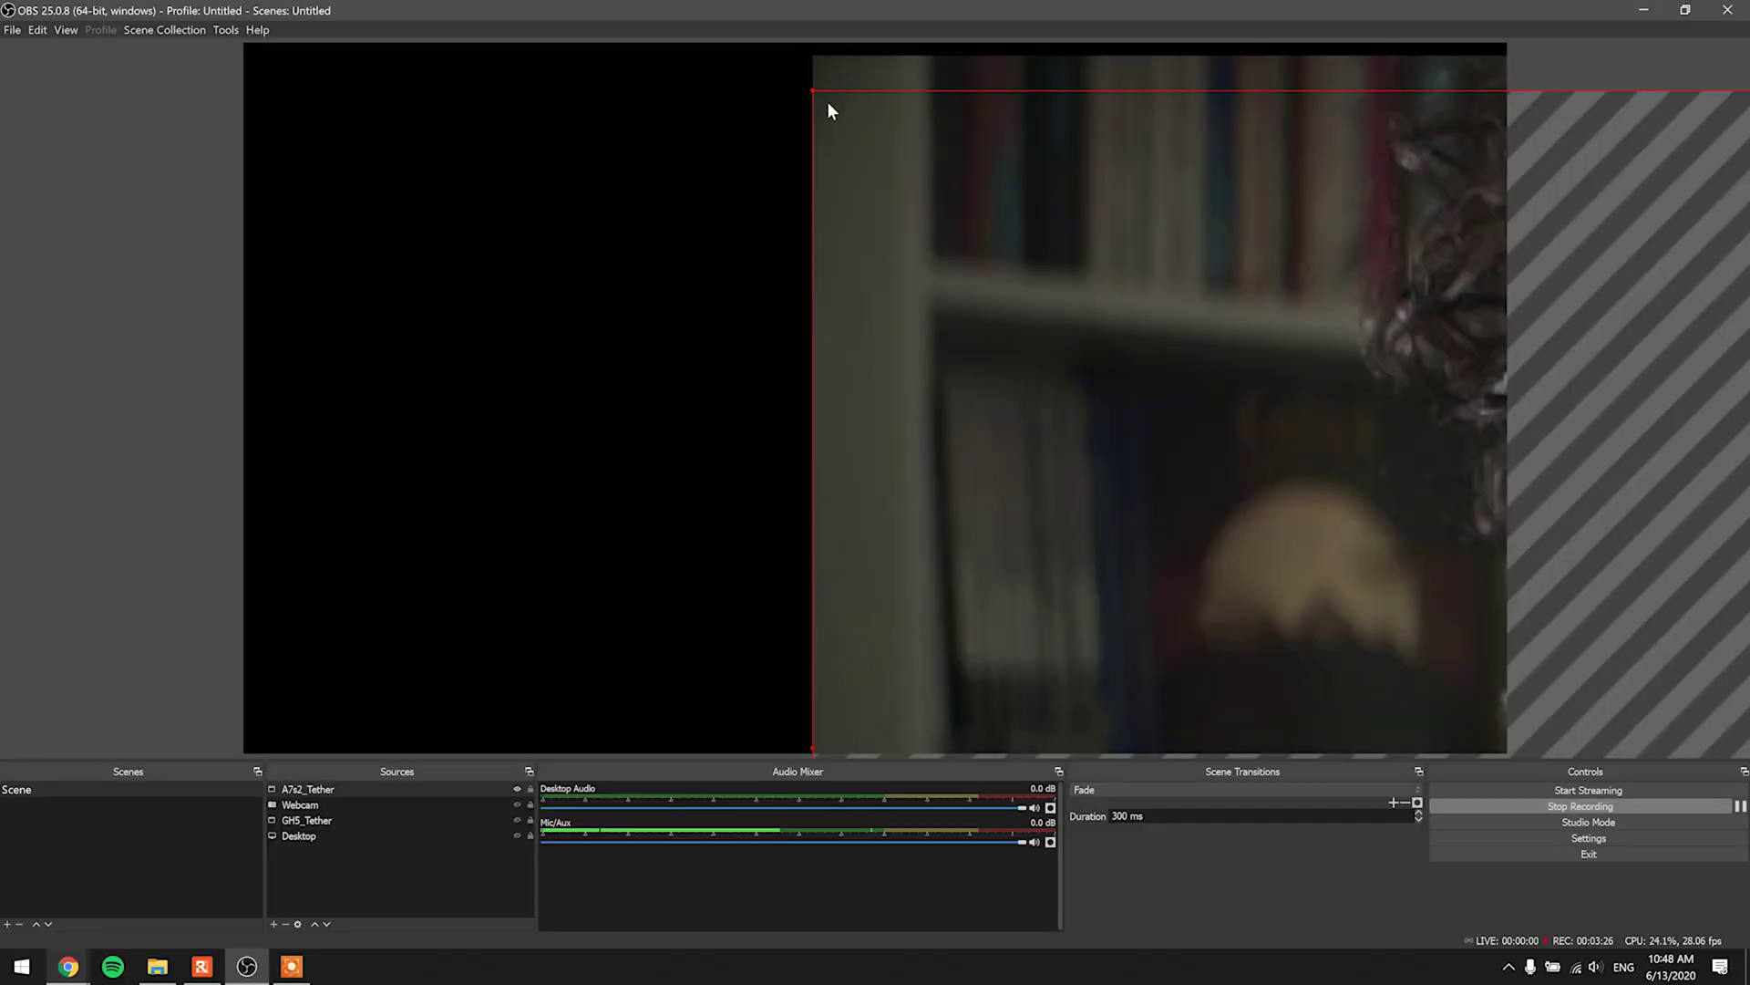
# Drag the oversized camera feed back into the canvas and stretch its corner to span the full width
pyautogui.moveTo(828, 102); pyautogui.dragTo(500, 222)
pyautogui.click(1381, 638)
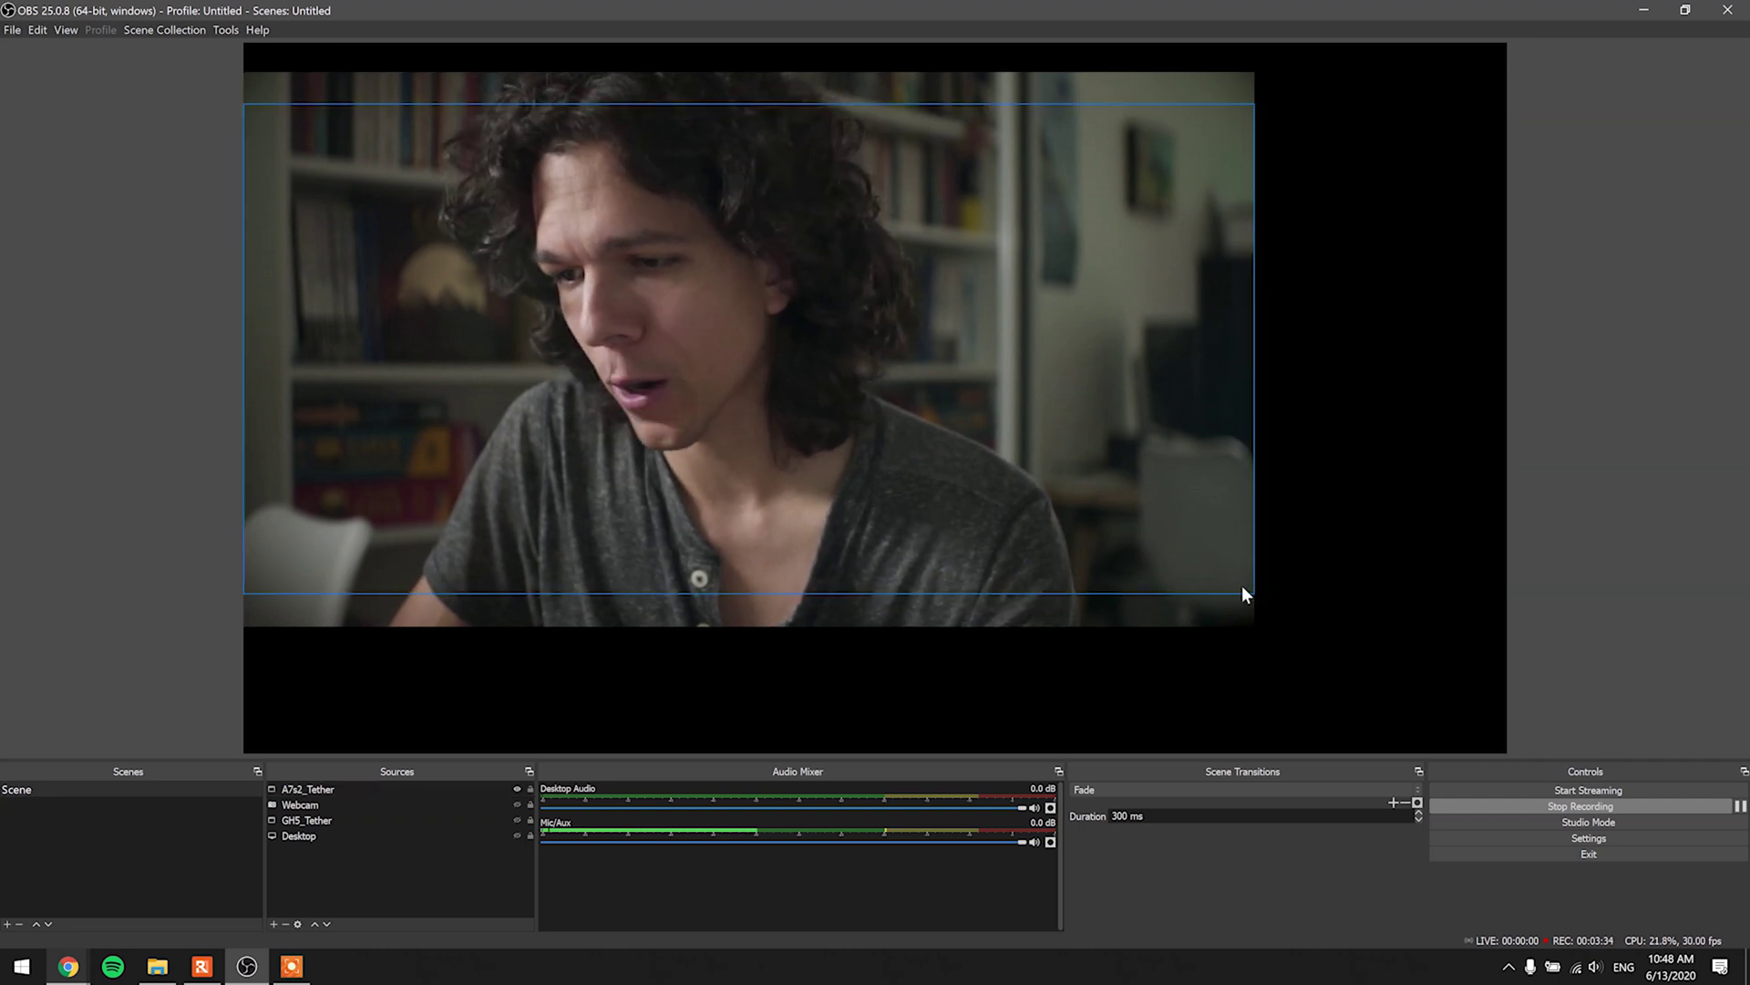
pyautogui.moveTo(1254, 600); pyautogui.dragTo(1506, 670)
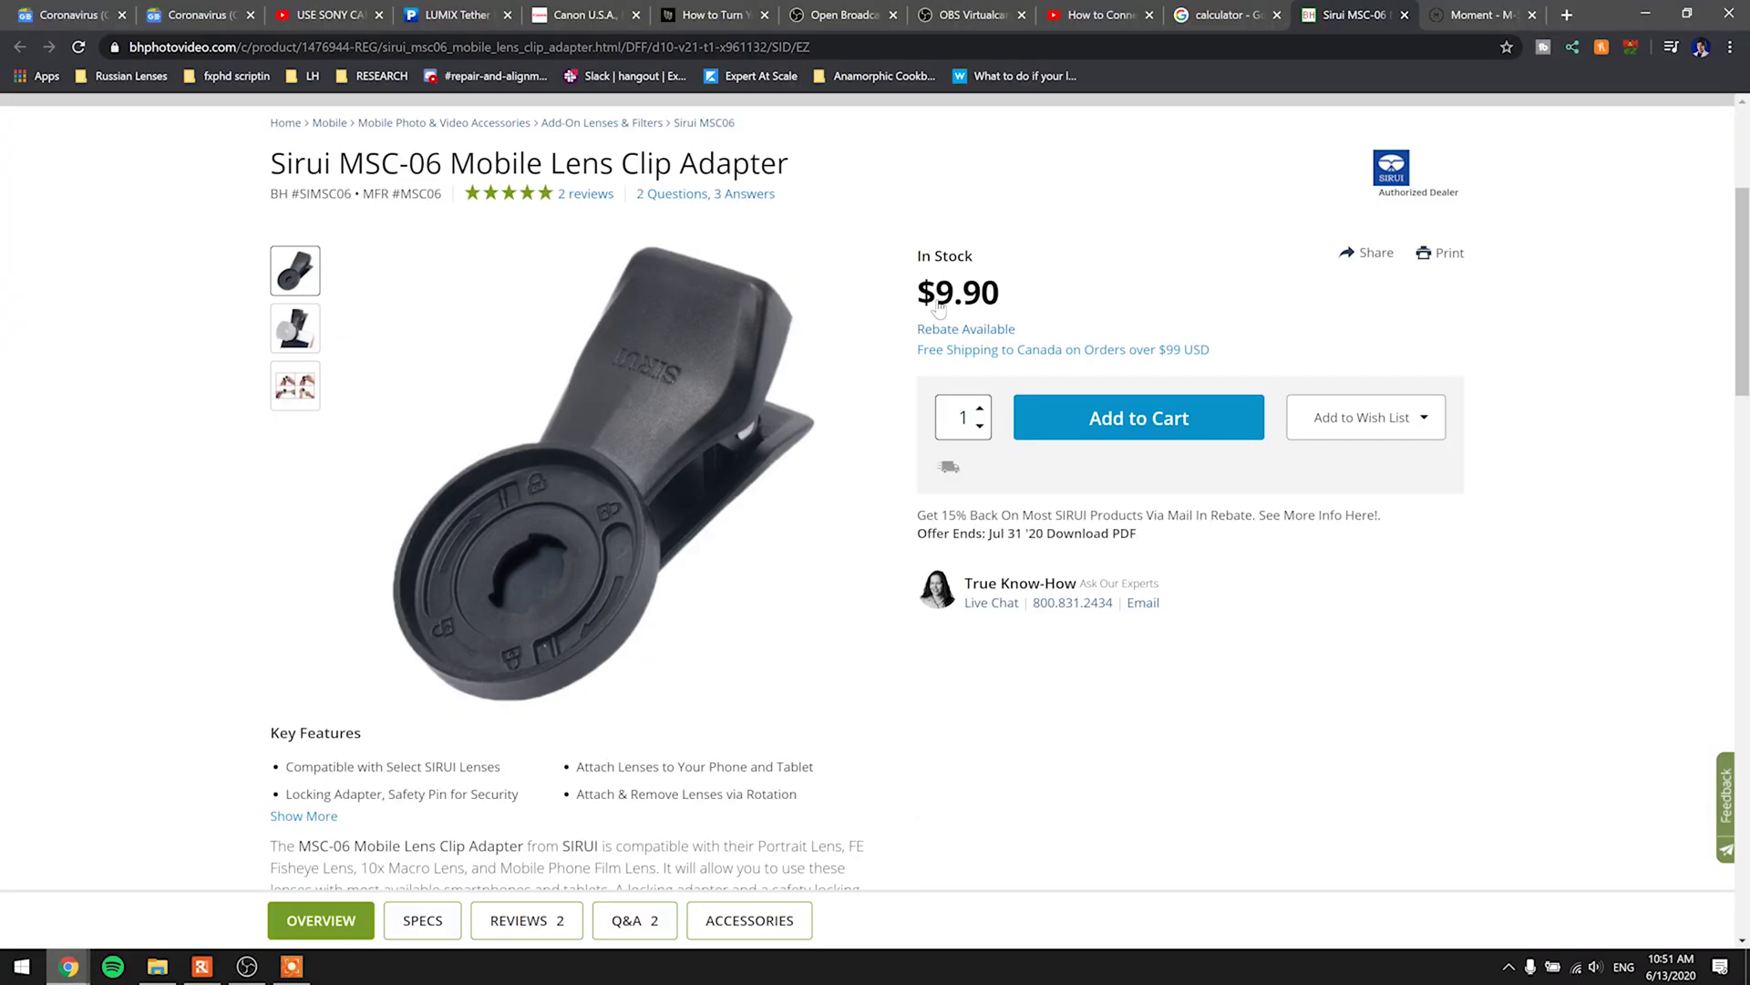
pyautogui.tripleClick(1062, 299)
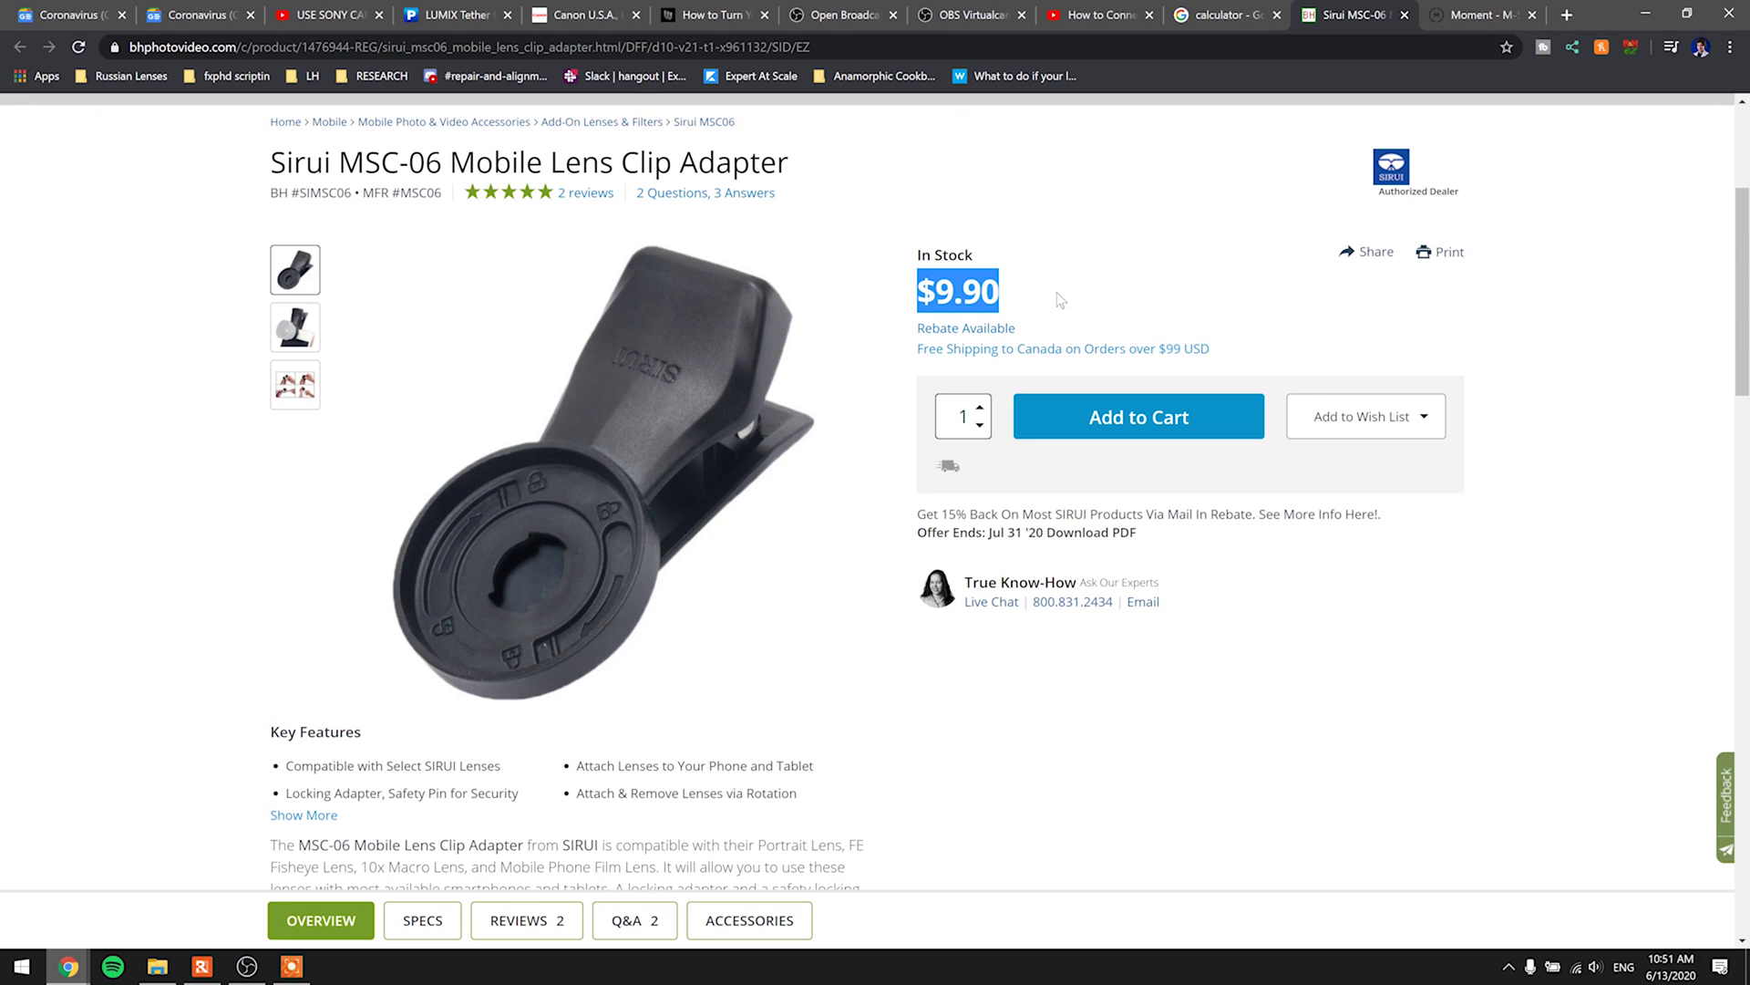
pyautogui.click(1041, 265)
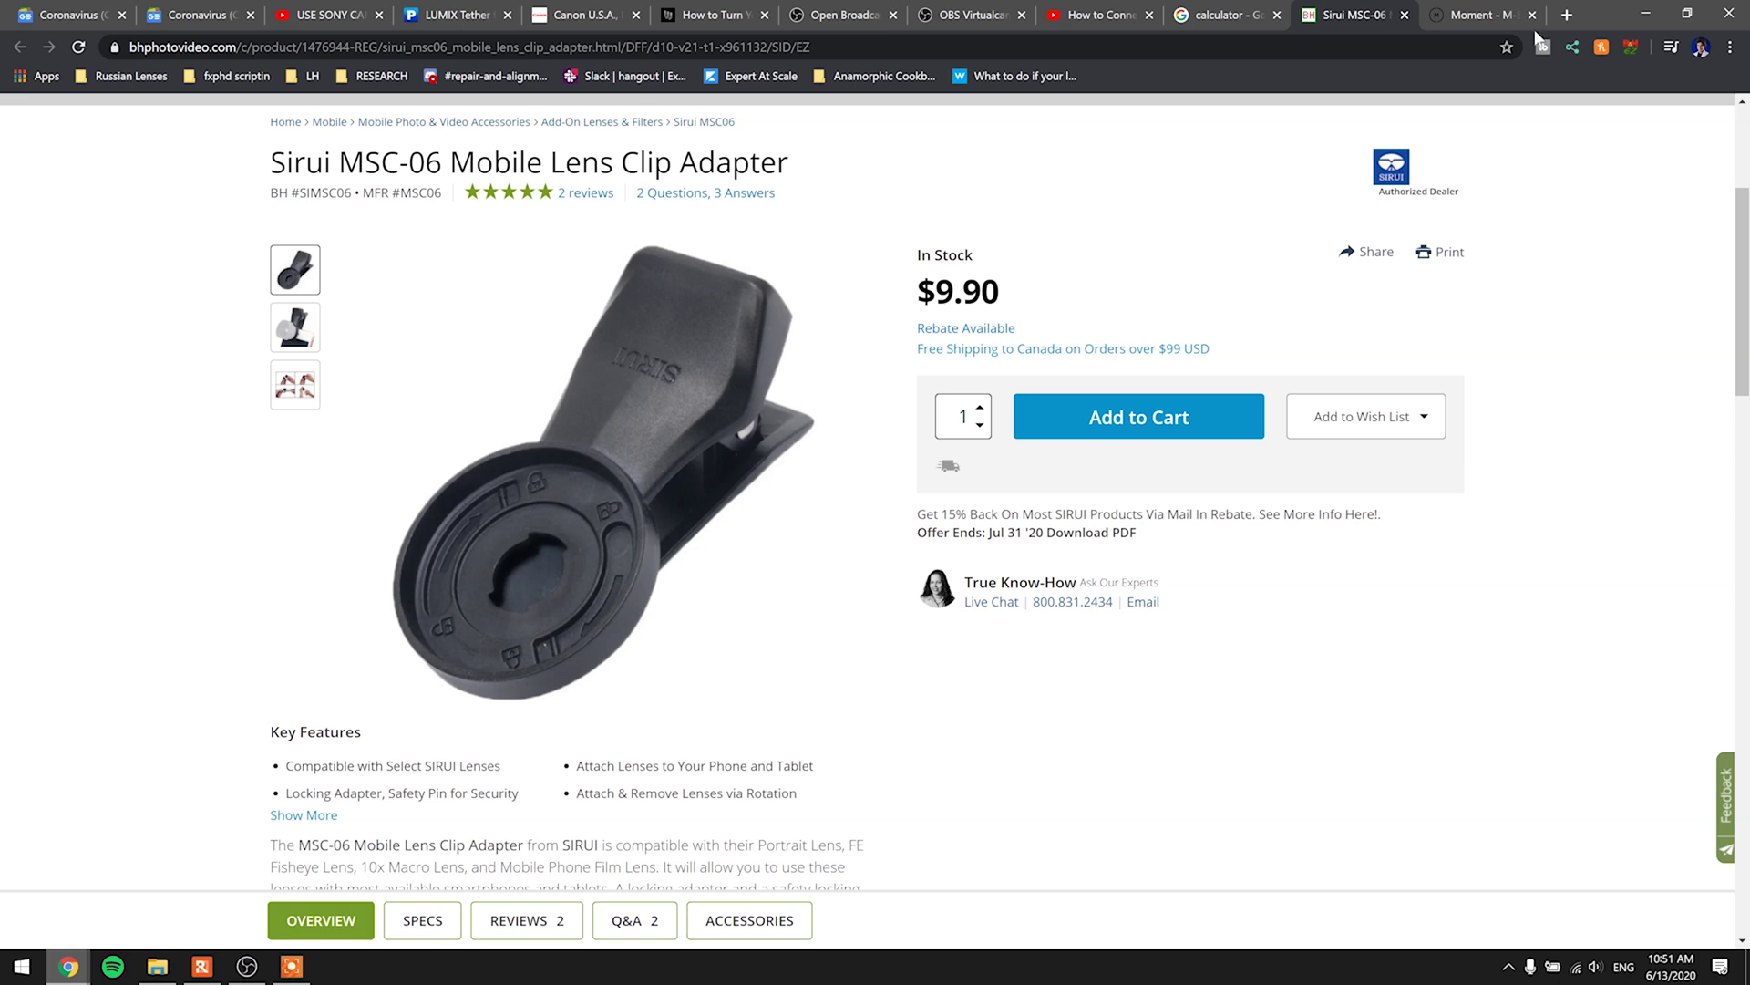
# Switch to the Moment M-Series Lens Mount product page in Chrome
pyautogui.click(1489, 14)
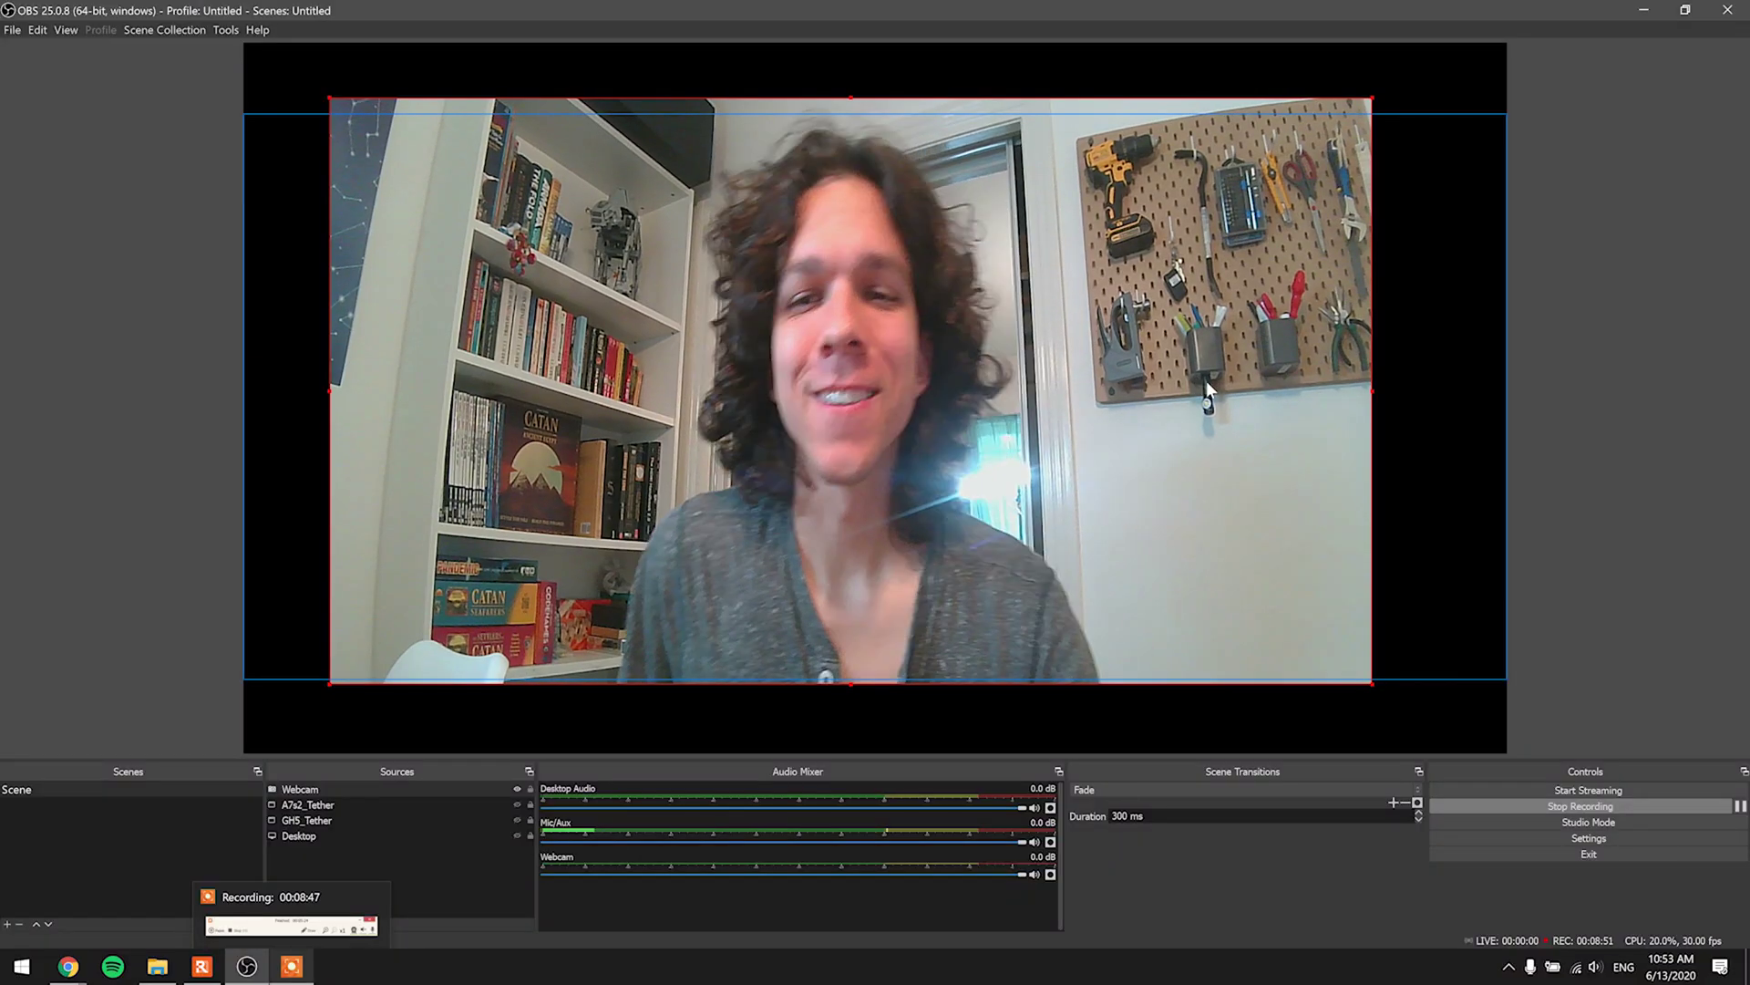
# Open the webcam source's Edit Transform dialog, showing size 1584 × 891, and move it off the subject
pyautogui.rightClick(1196, 376)
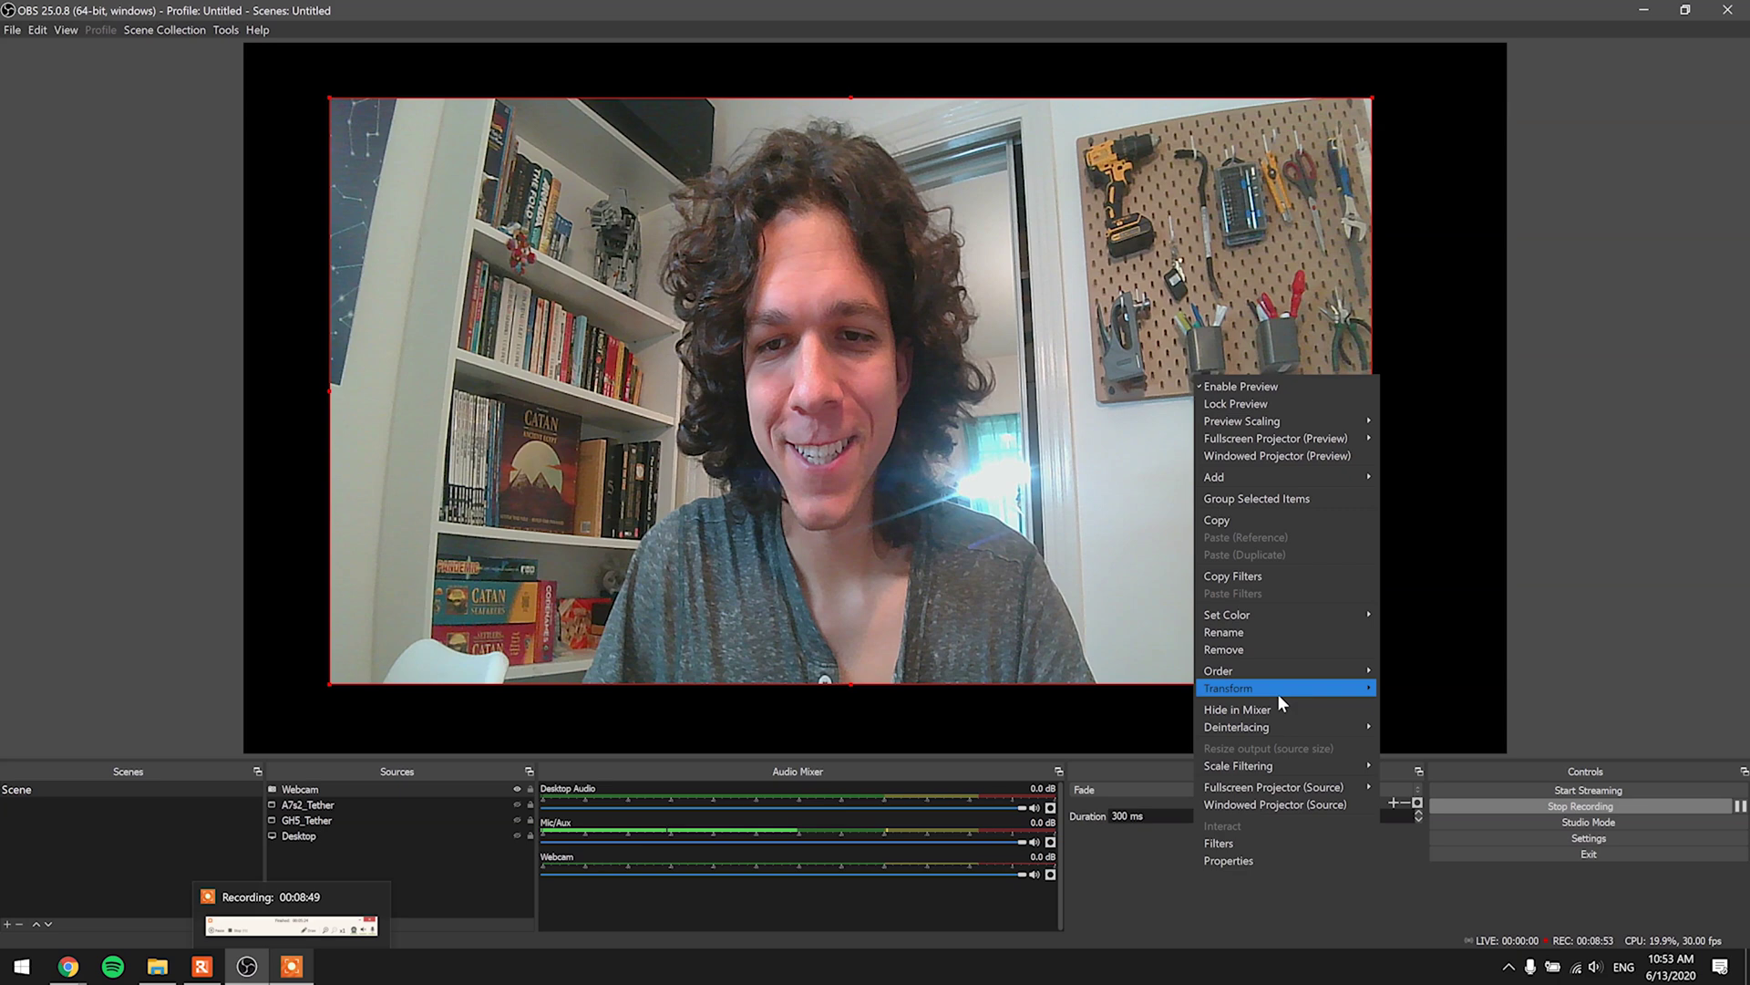
pyautogui.moveTo(1283, 690)
pyautogui.click(1420, 697)
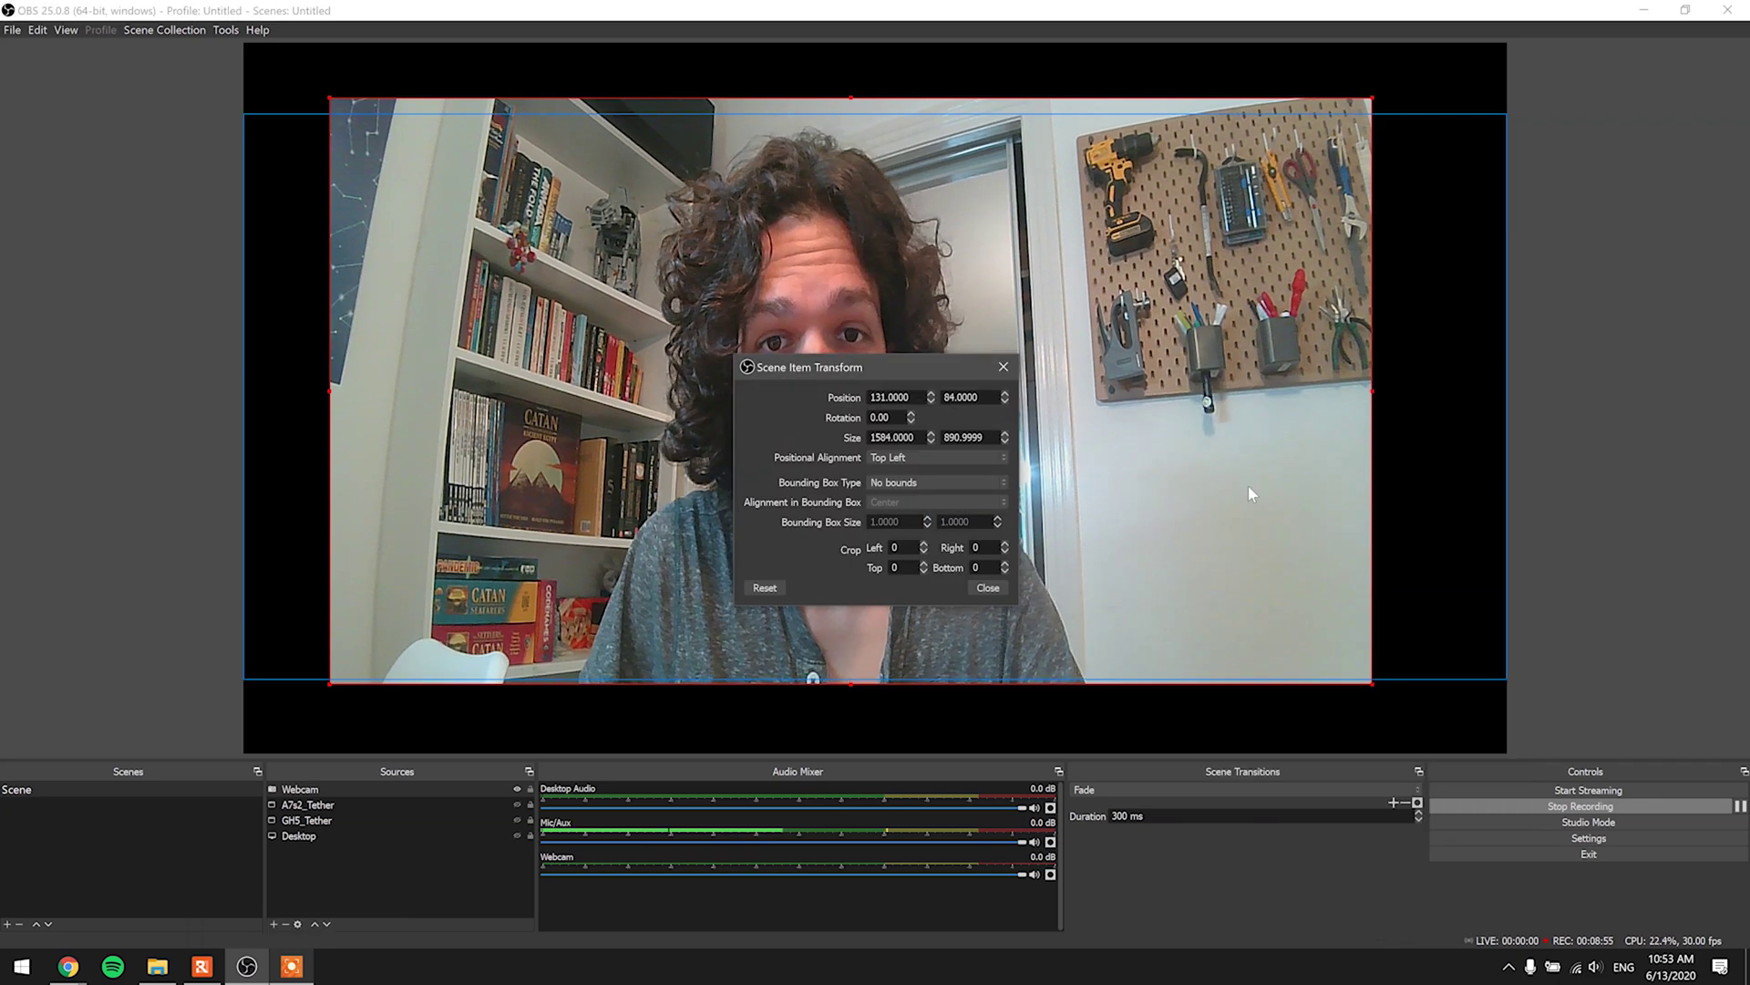
pyautogui.moveTo(899, 367); pyautogui.dragTo(1312, 256)
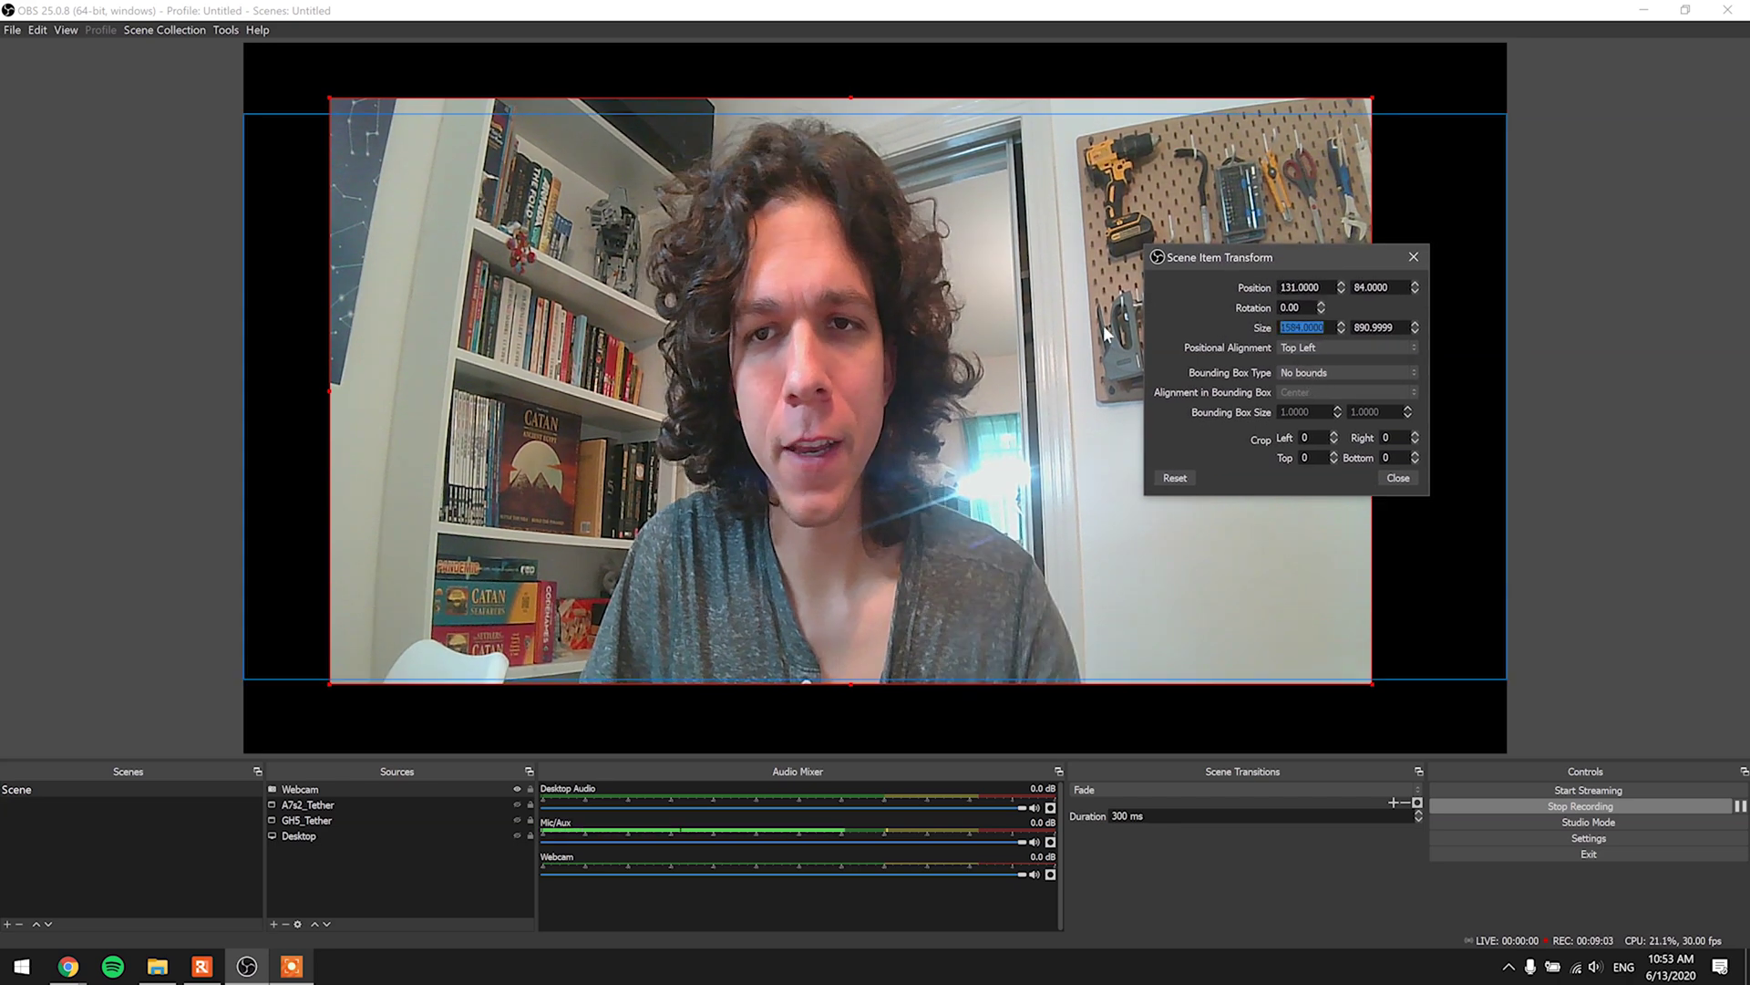
# Read 2106.72 from Chrome's calculator search for 1584 × 1.33, then return to OBS
pyautogui.hotkey('alt', 'Tab')
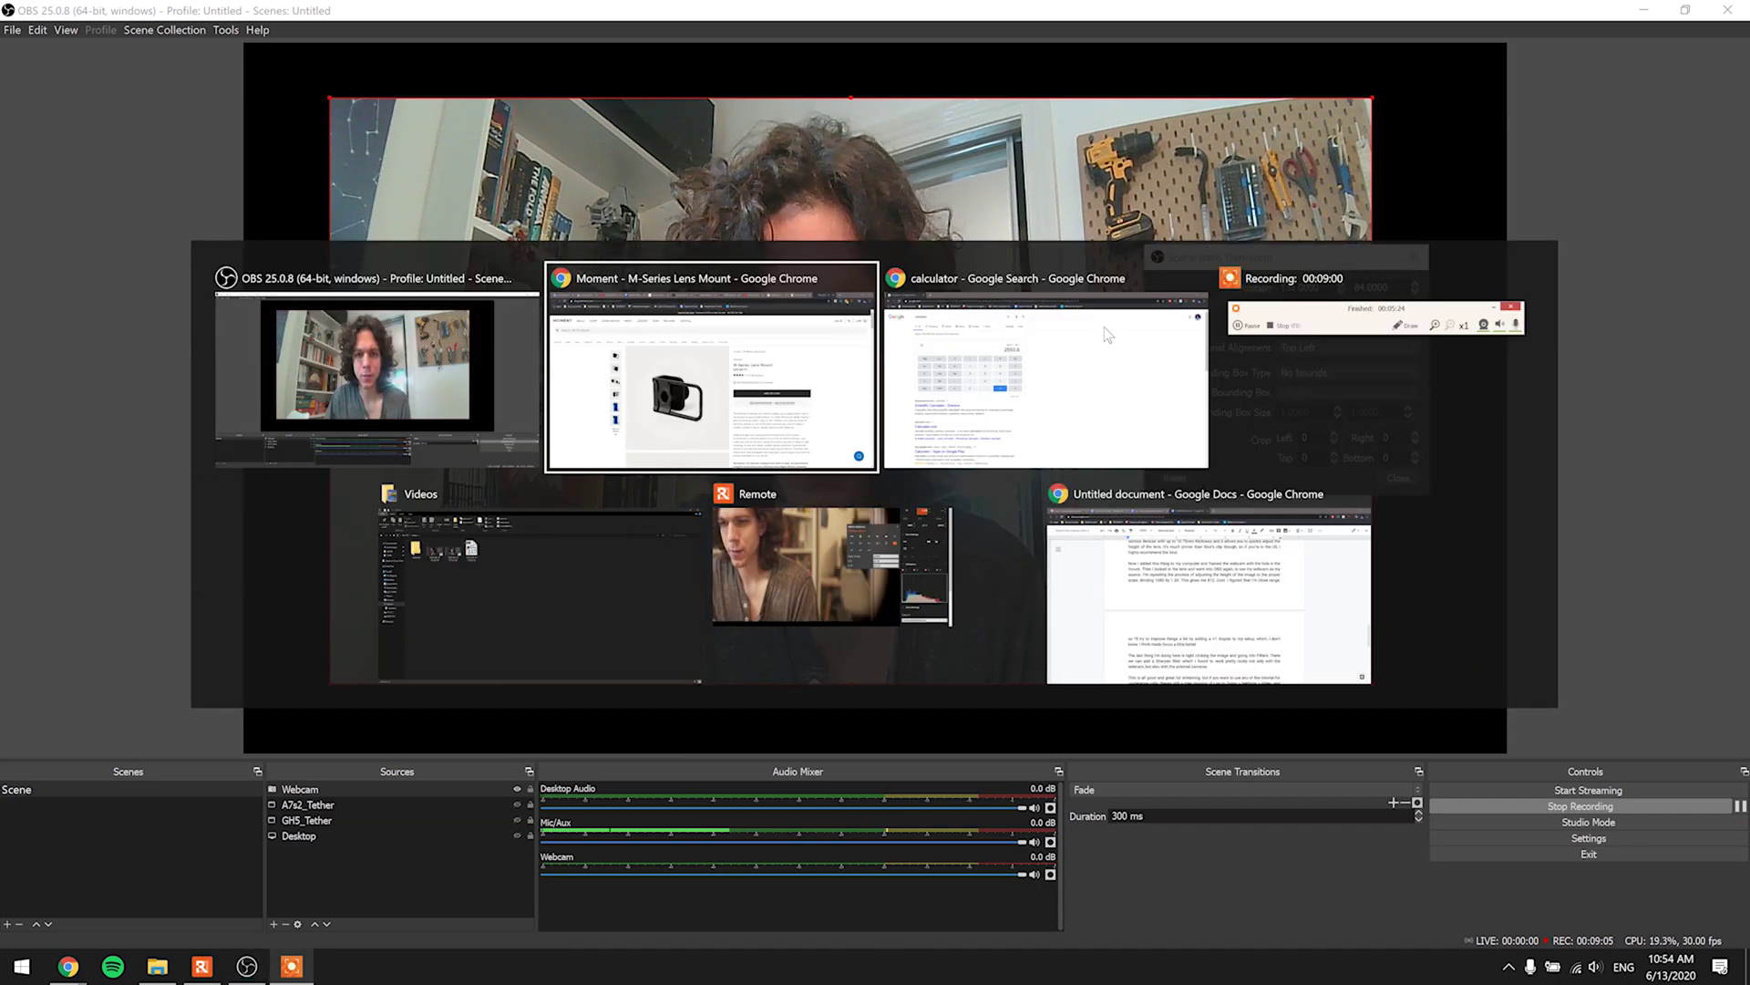
pyautogui.press('Tab')
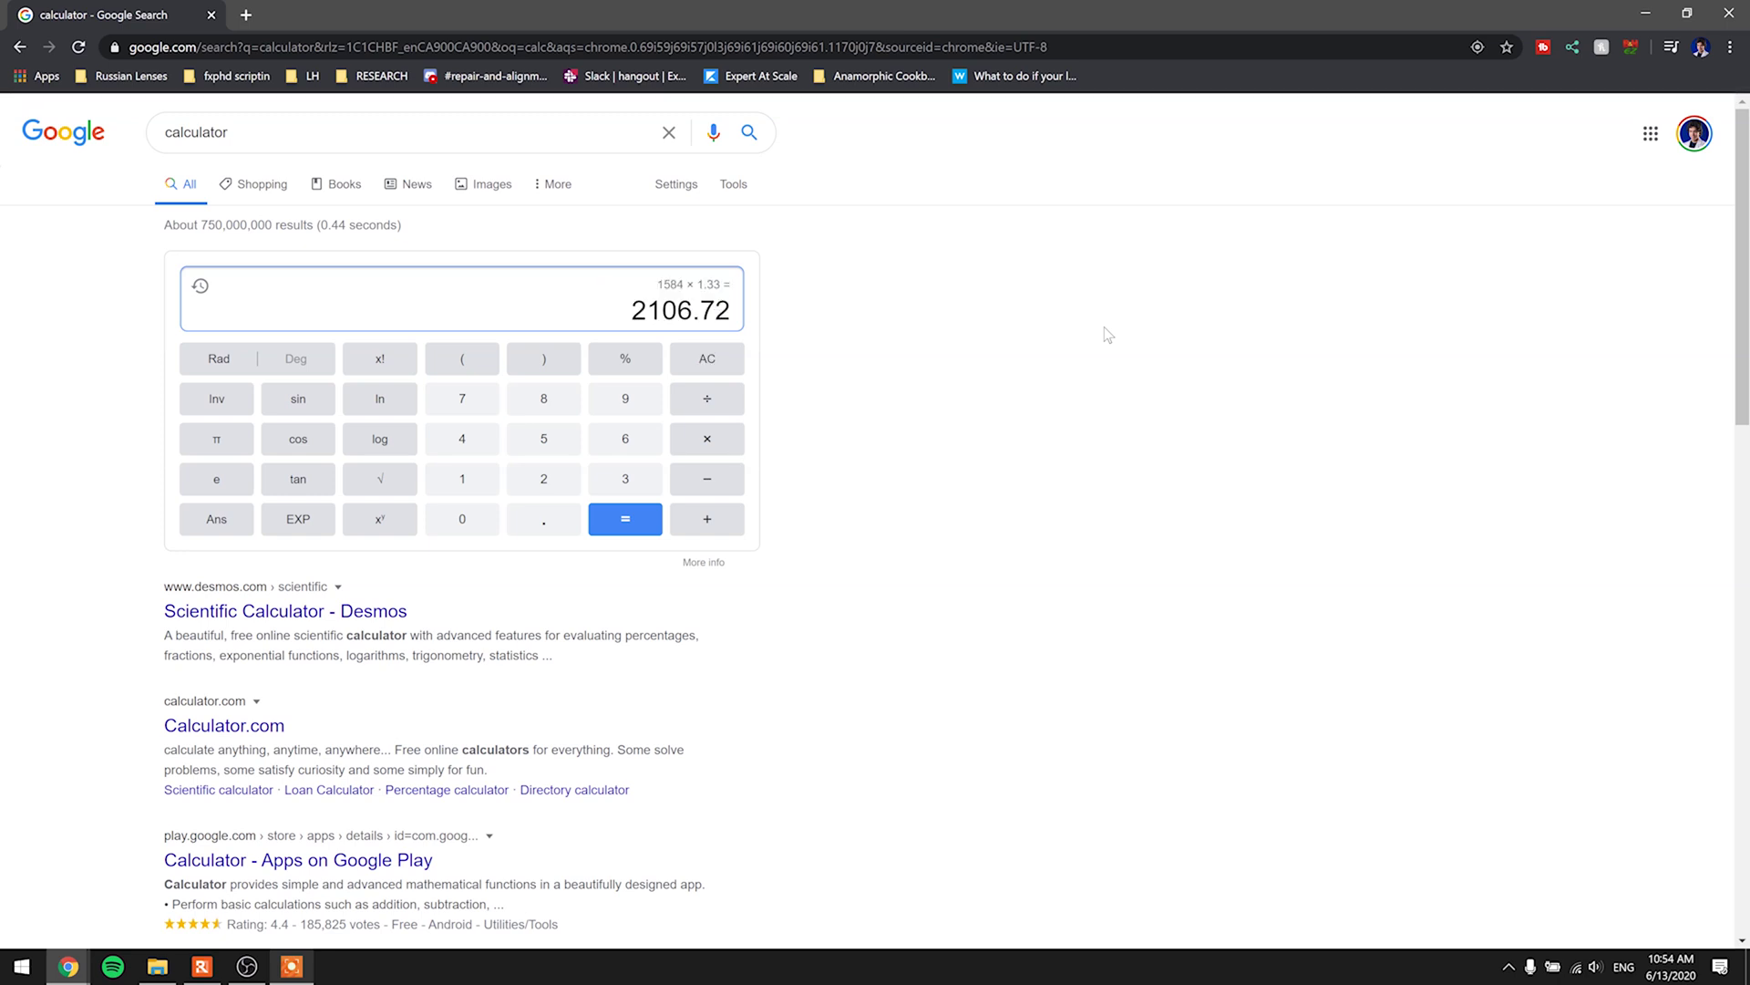
pyautogui.hotkey('alt', 'Tab')
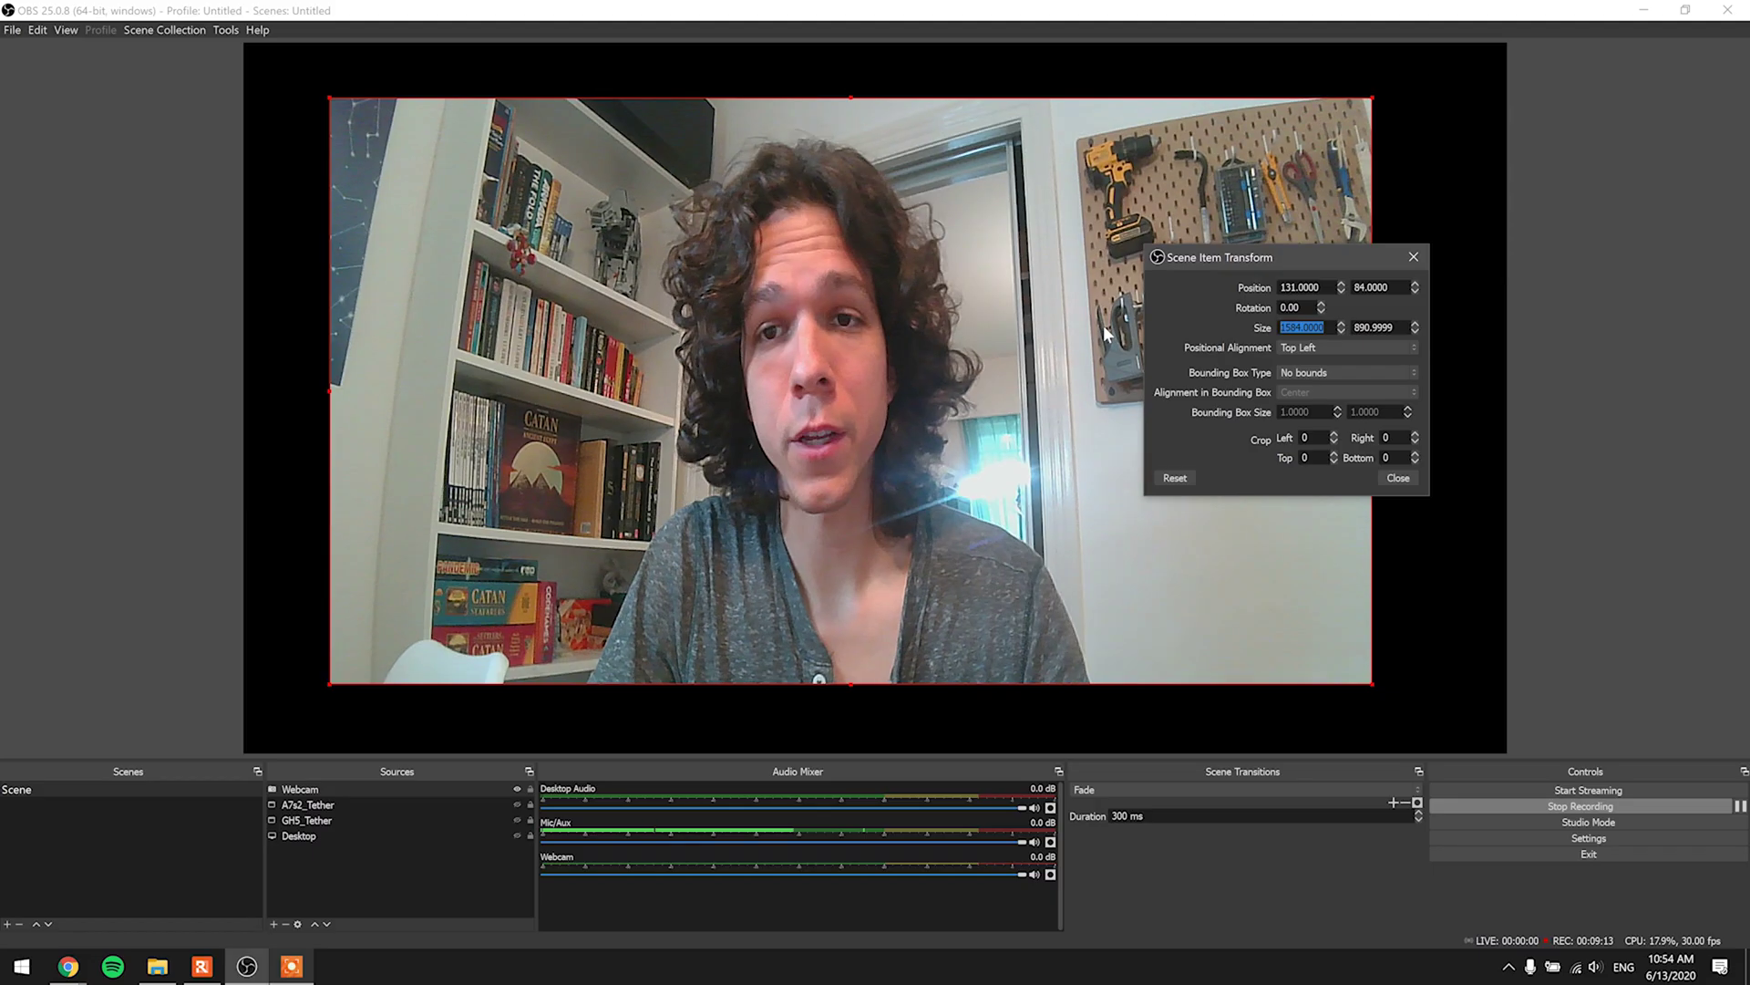
# Give the webcam source width 2106.72 and shift the widened feed to the canvas's left edge
pyautogui.write('210')
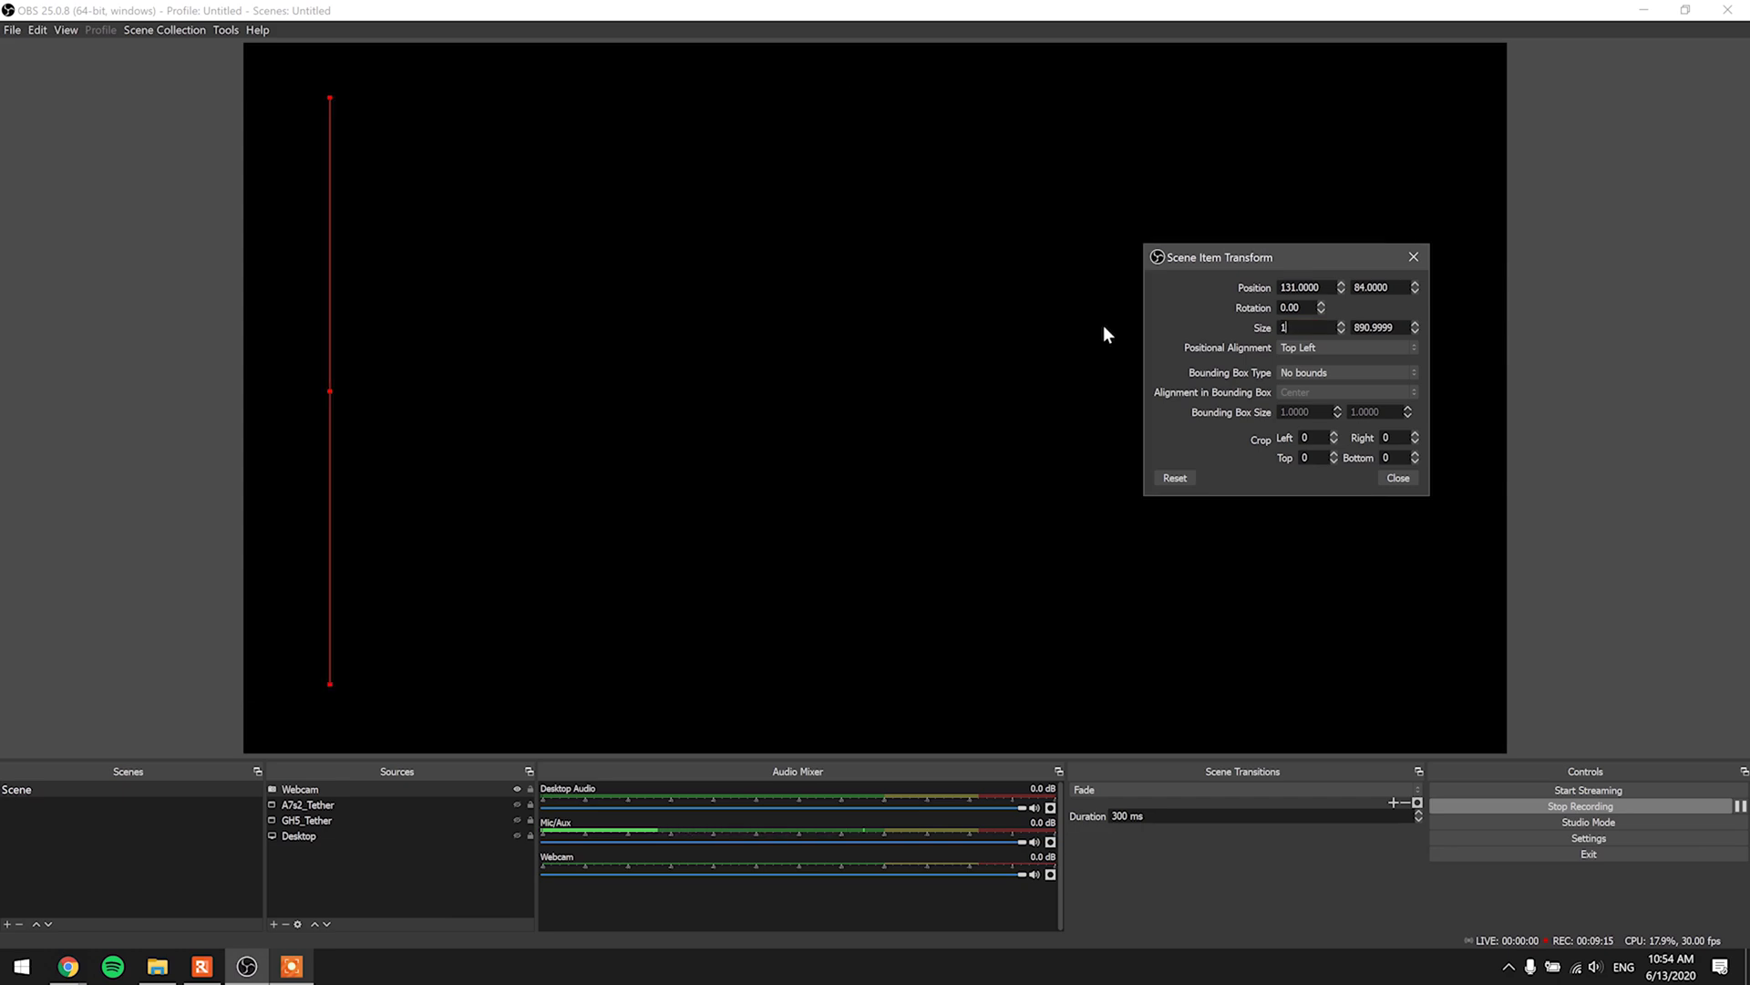
pyautogui.write('6.72')
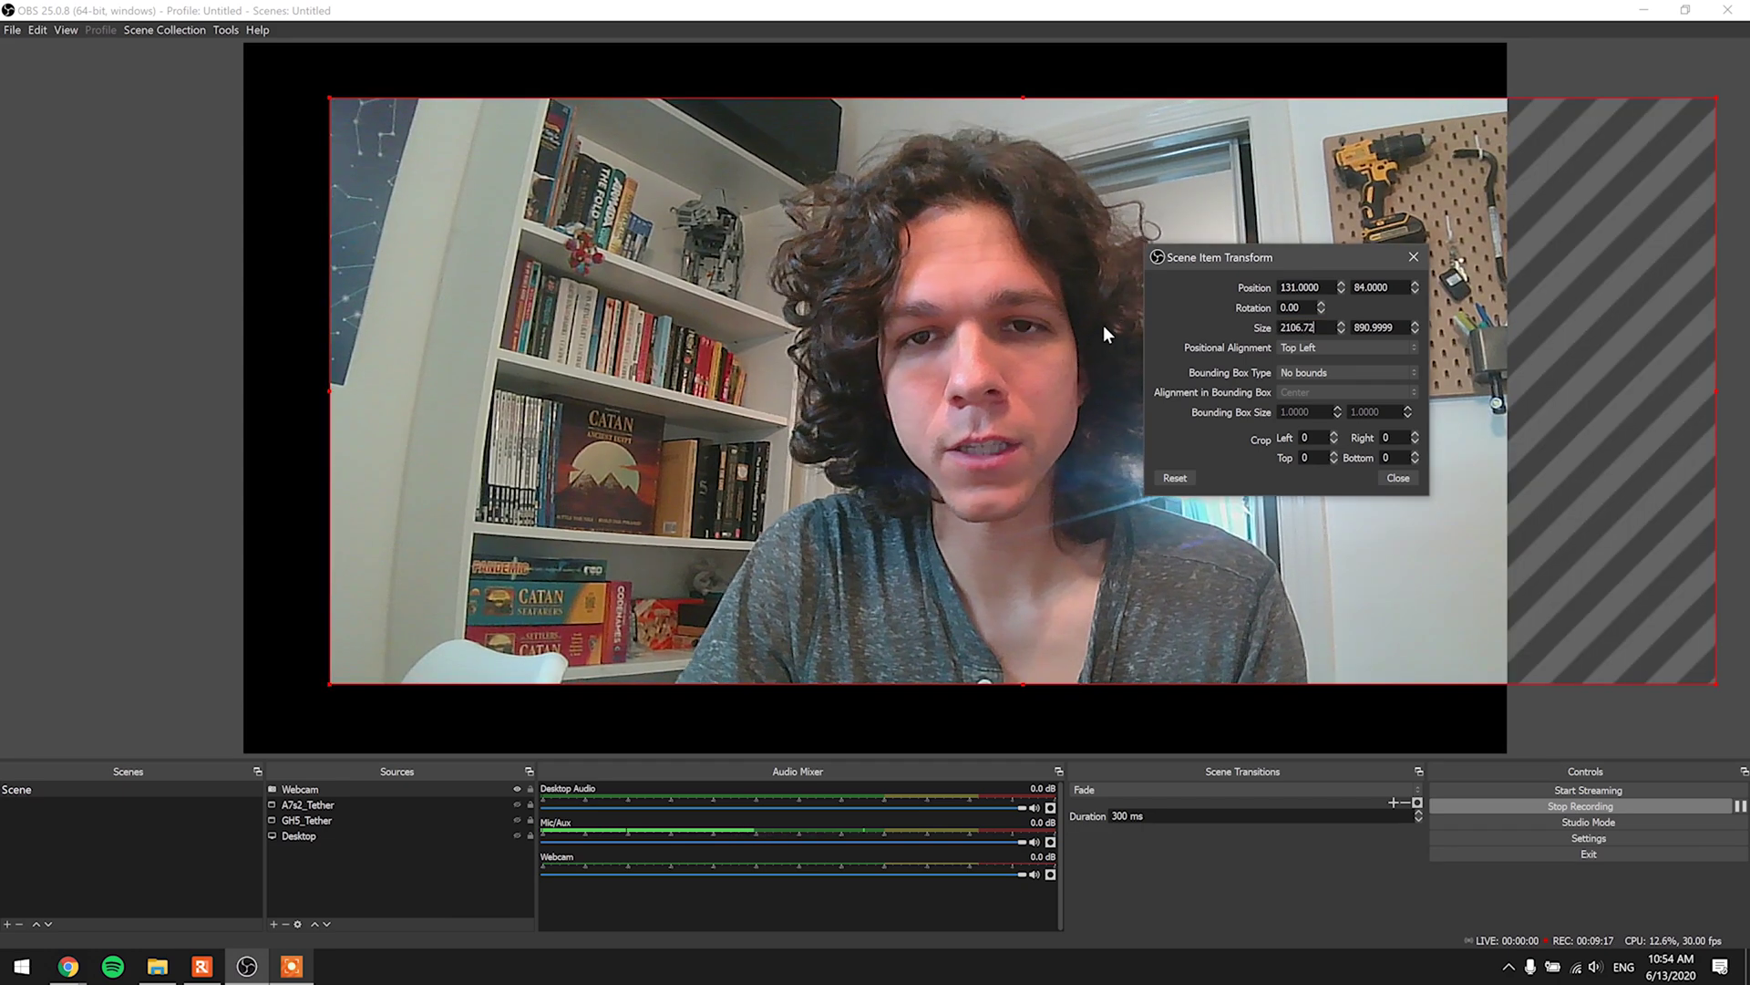
pyautogui.click(1413, 256)
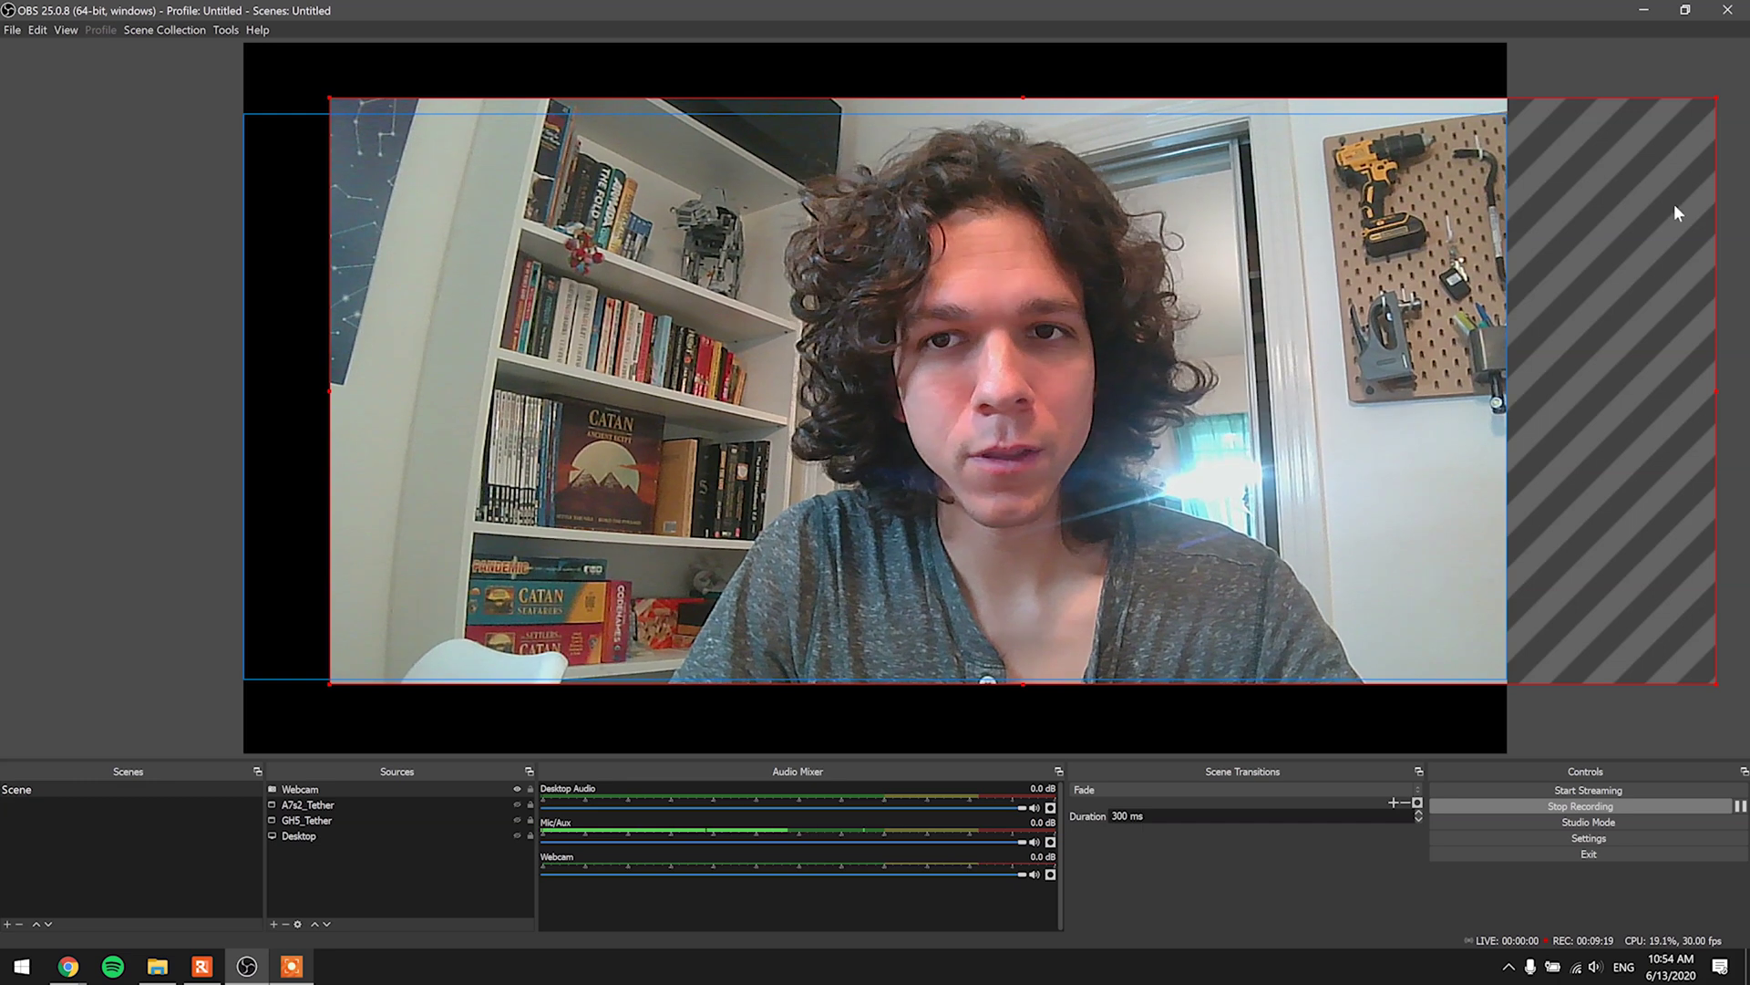
pyautogui.moveTo(1568, 114); pyautogui.dragTo(1435, 257)
pyautogui.rightClick(1425, 260)
# Set the webcam source's bounding box type to Scale to width of bounds
pyautogui.moveTo(1486, 568)
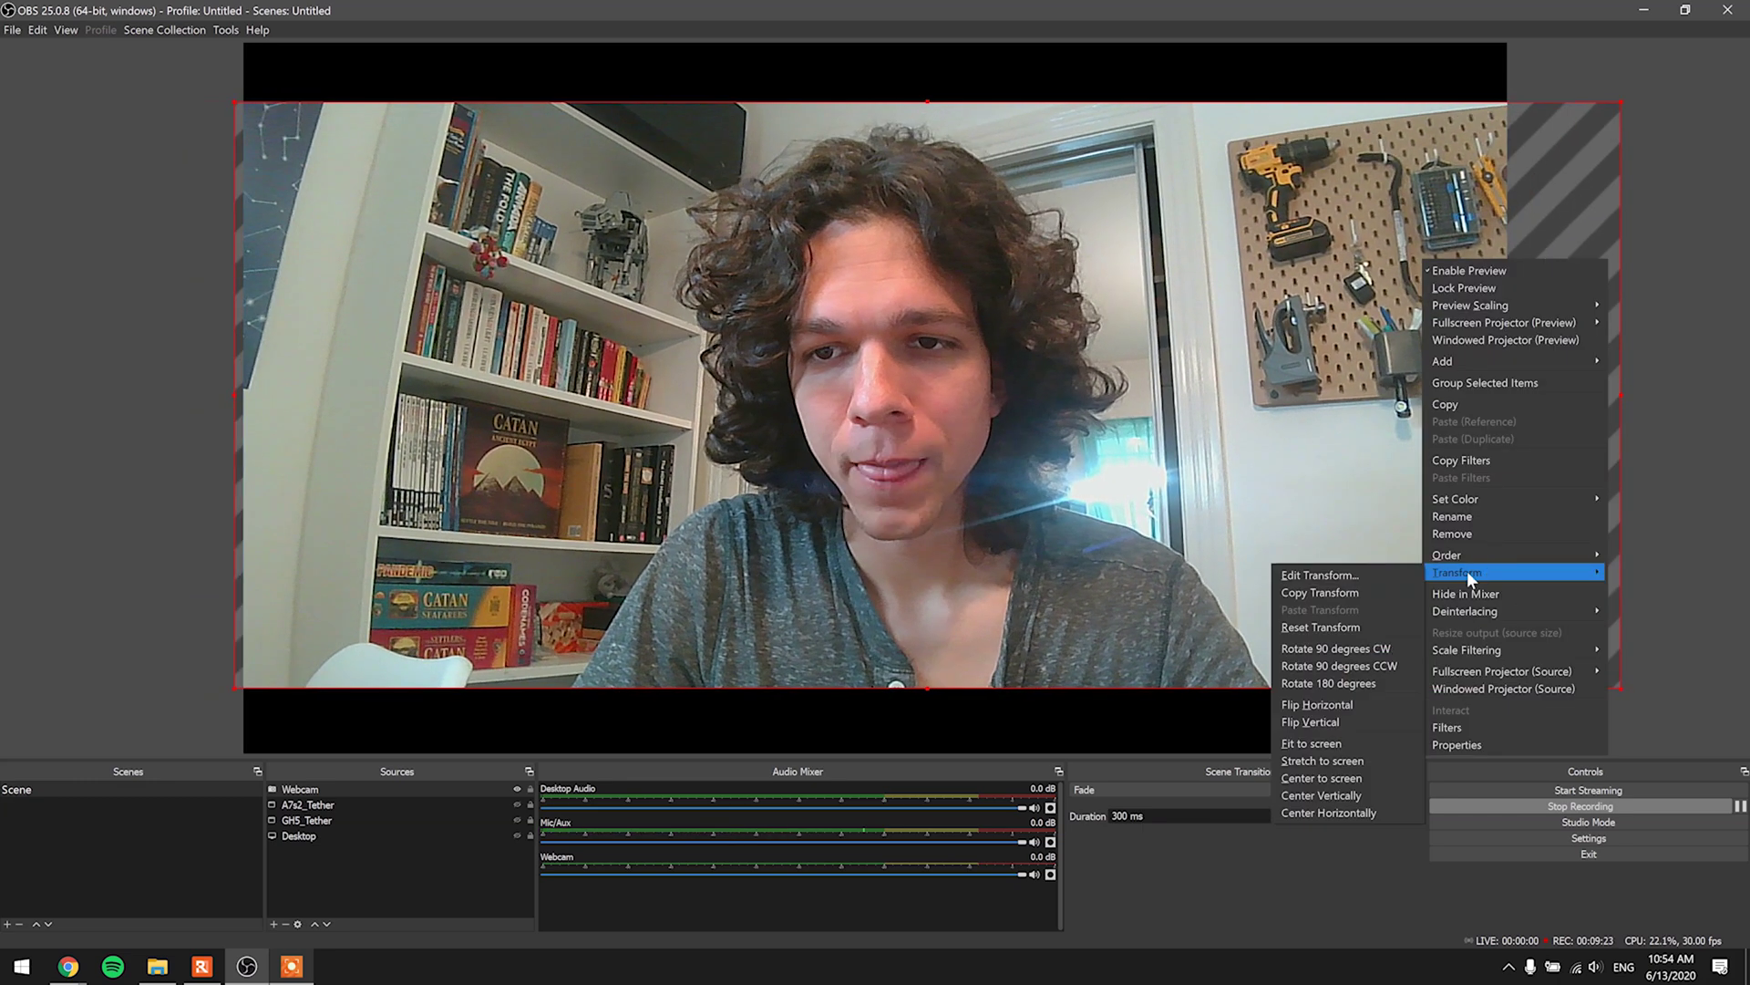
pyautogui.click(1324, 574)
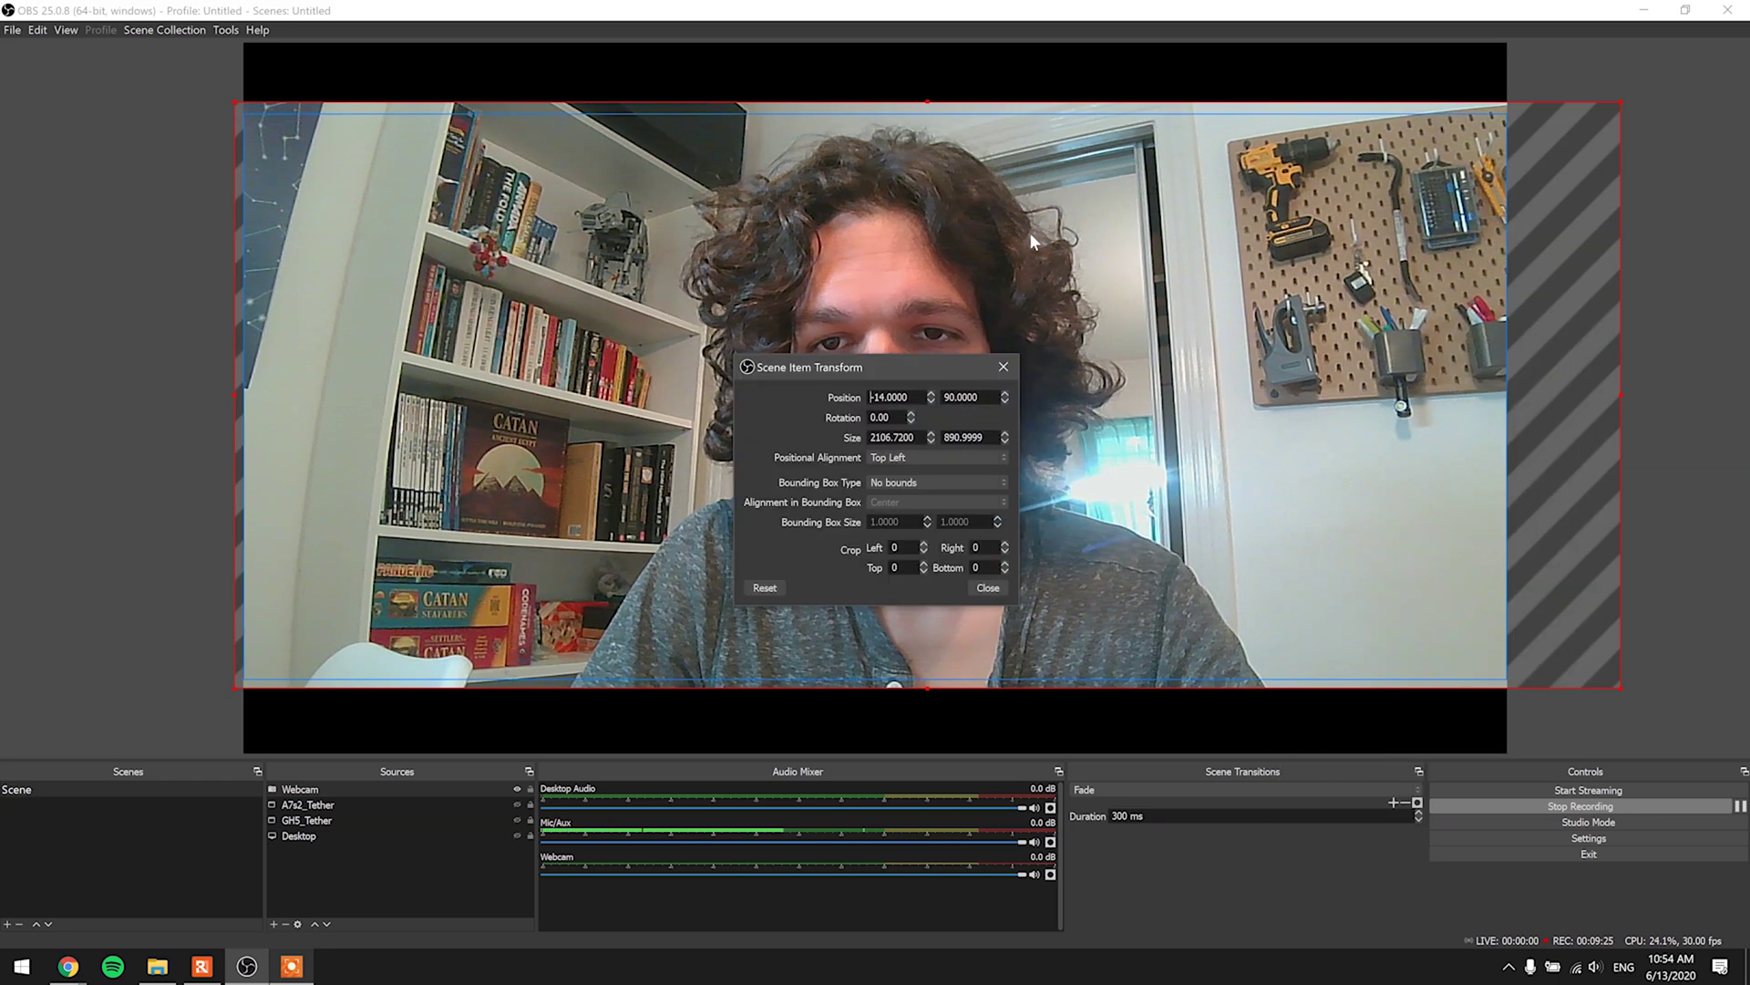
pyautogui.click(886, 482)
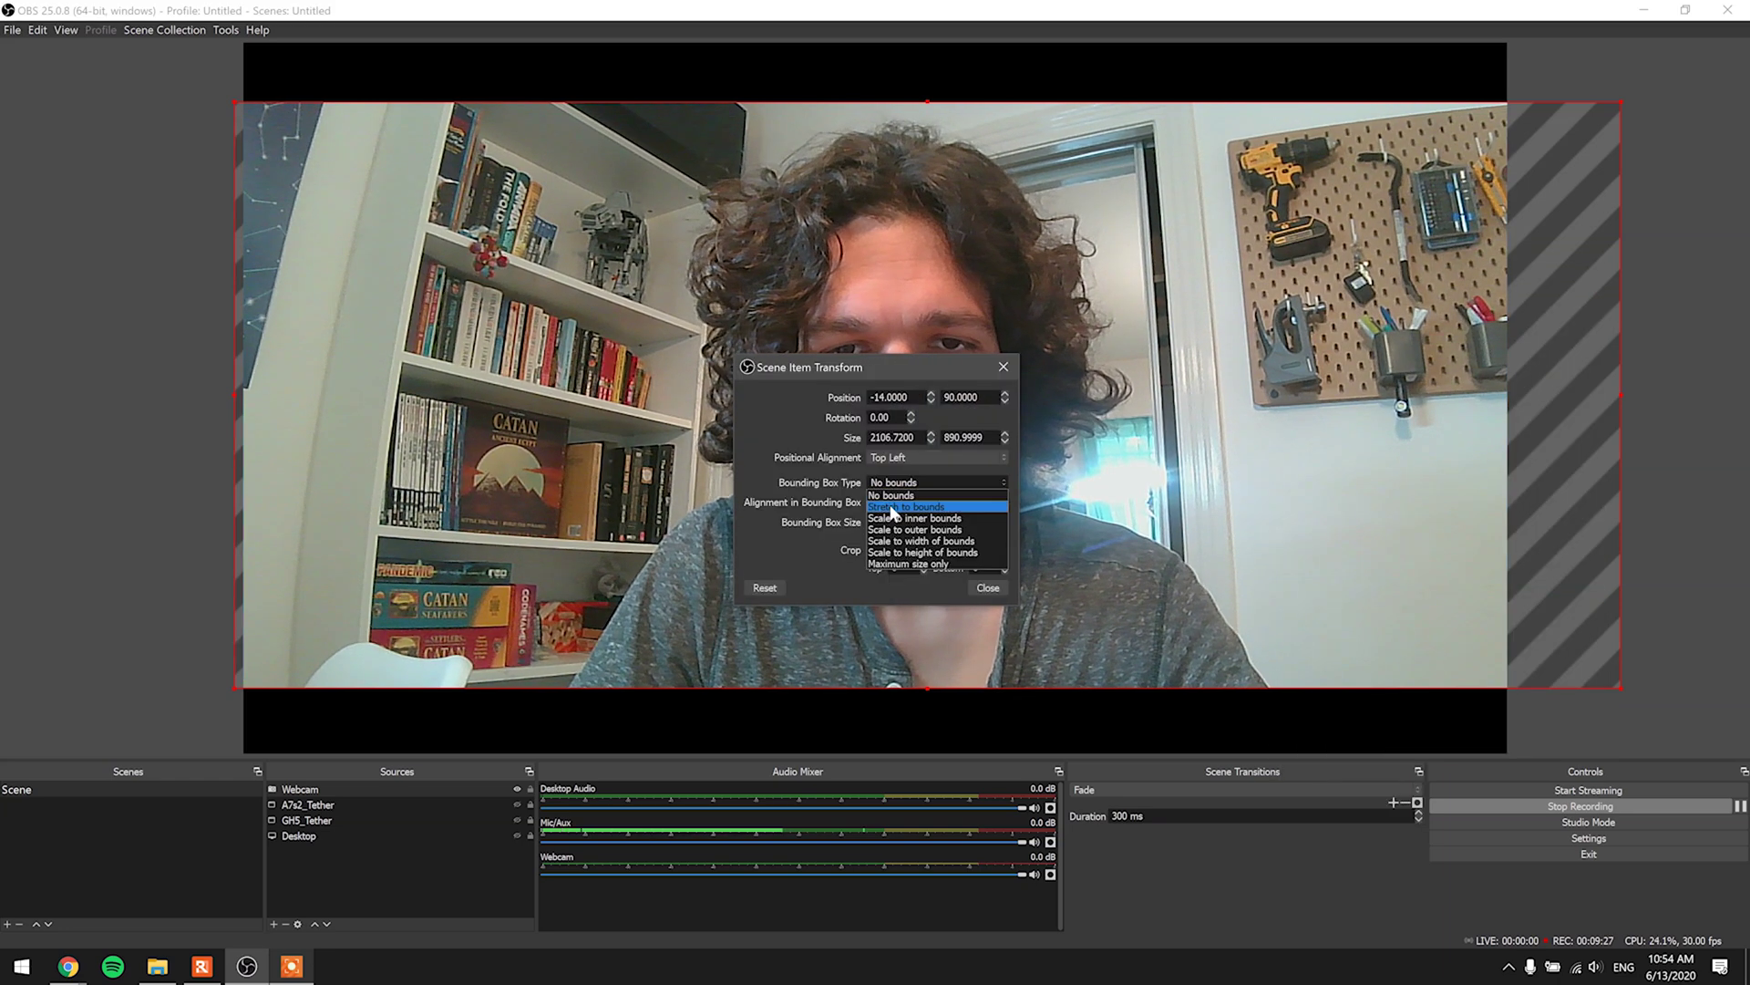
pyautogui.click(898, 542)
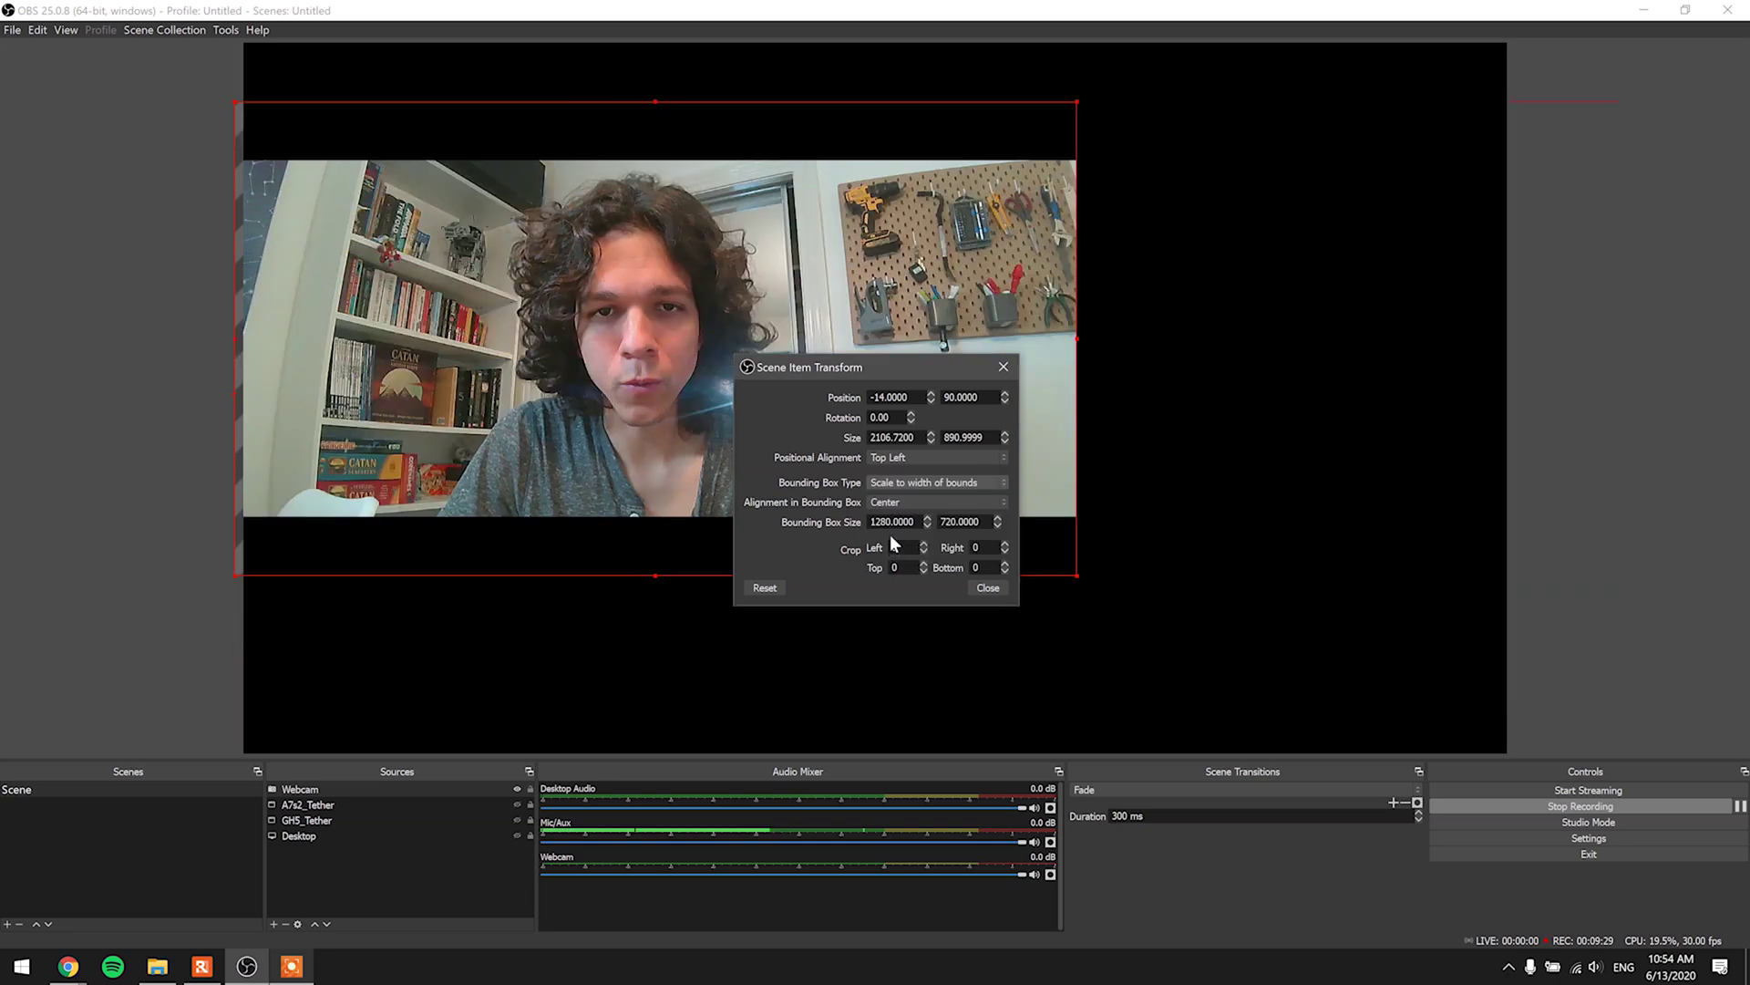
# Drag the webcam to the canvas's top-left corner and stretch it to the bottom-right, filling 1920×1080
pyautogui.click(543, 305)
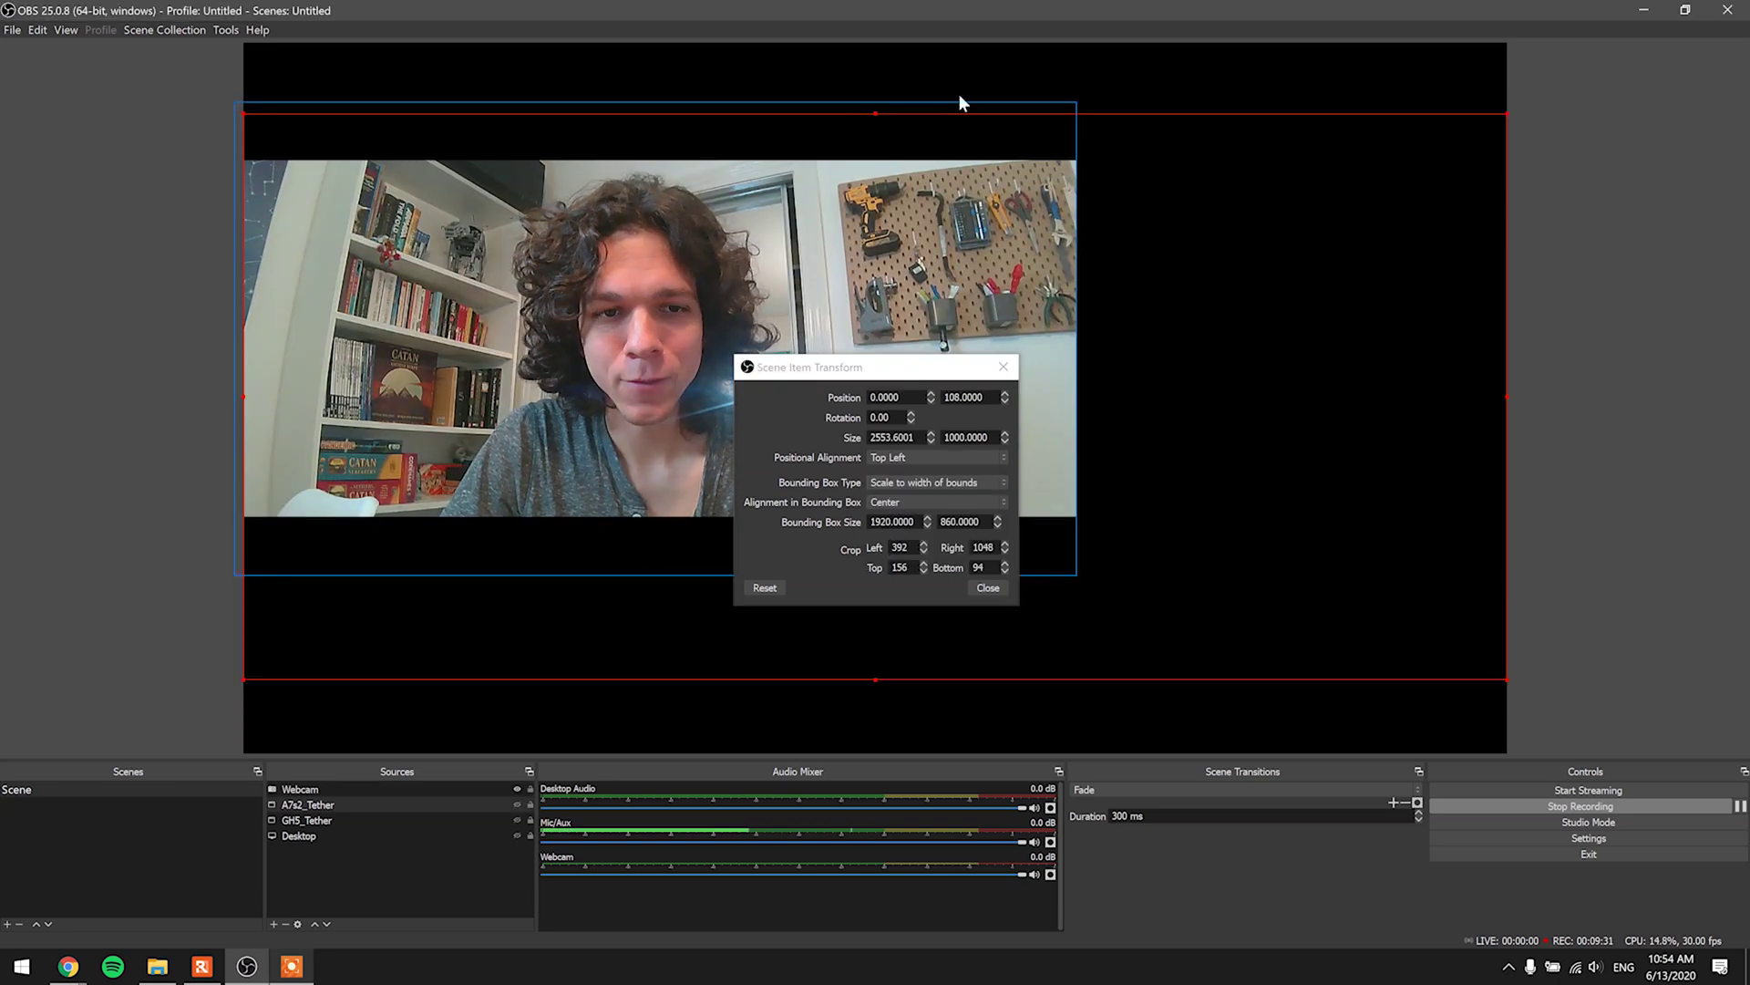
pyautogui.click(888, 211)
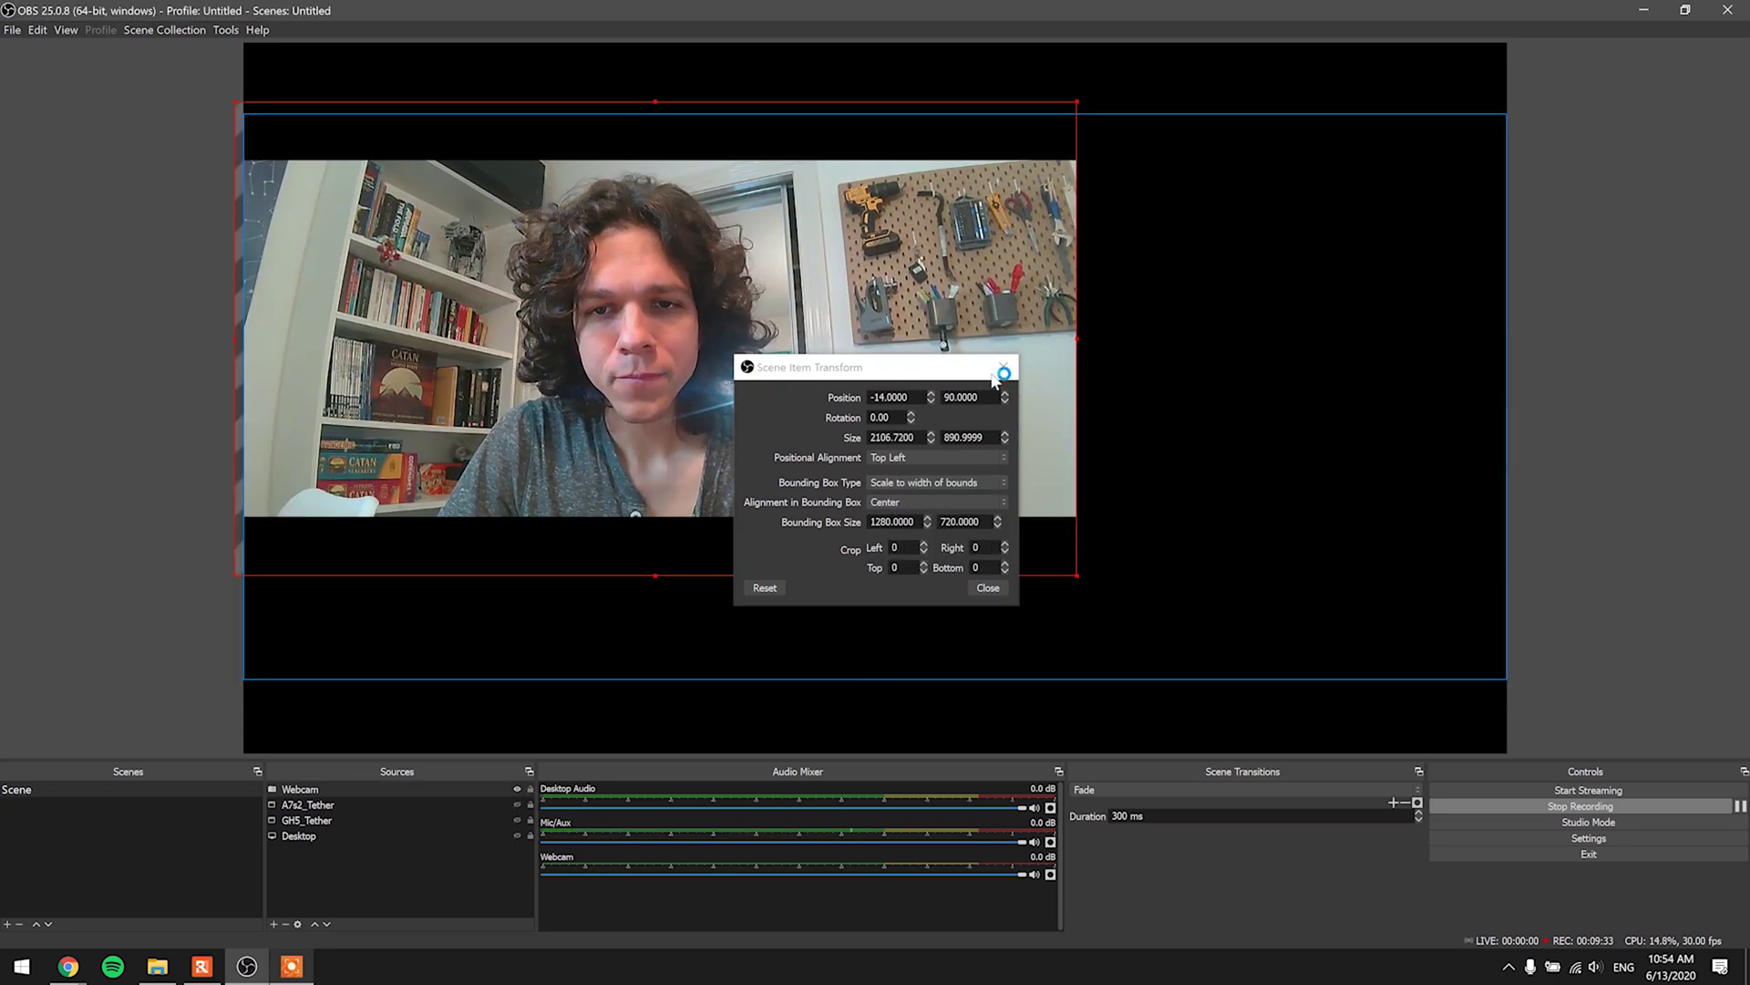
pyautogui.moveTo(408, 259); pyautogui.dragTo(385, 232)
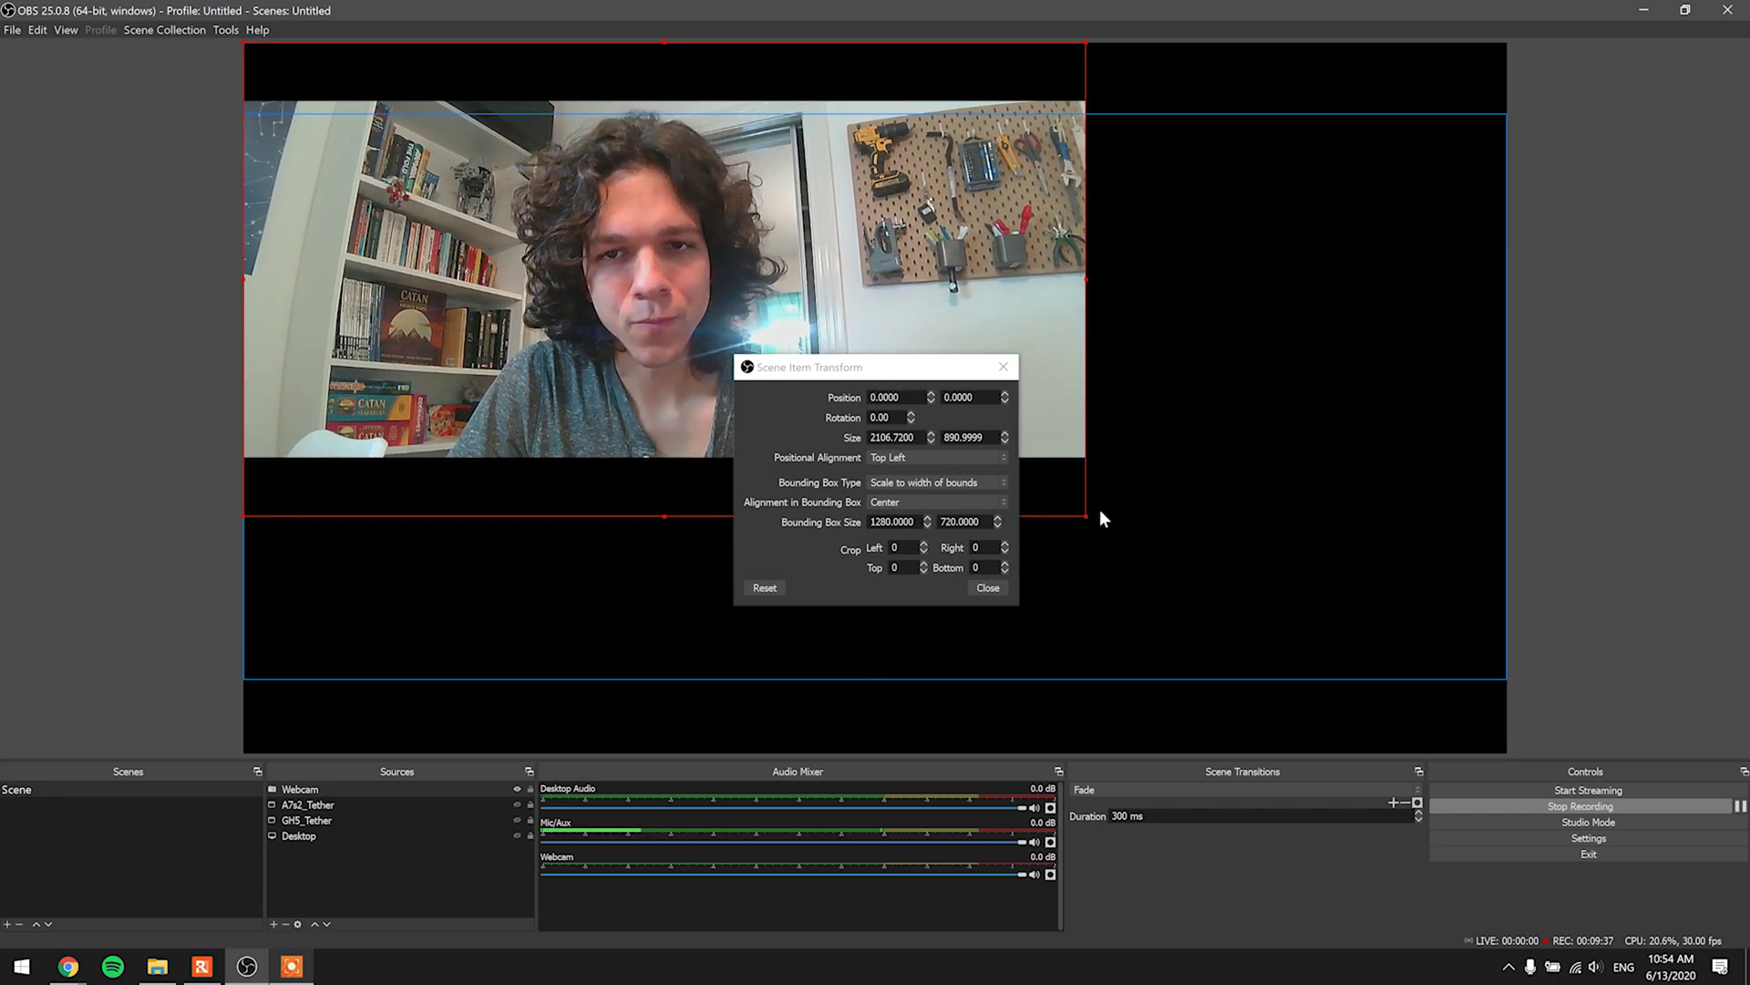
pyautogui.moveTo(1086, 516); pyautogui.dragTo(1505, 752)
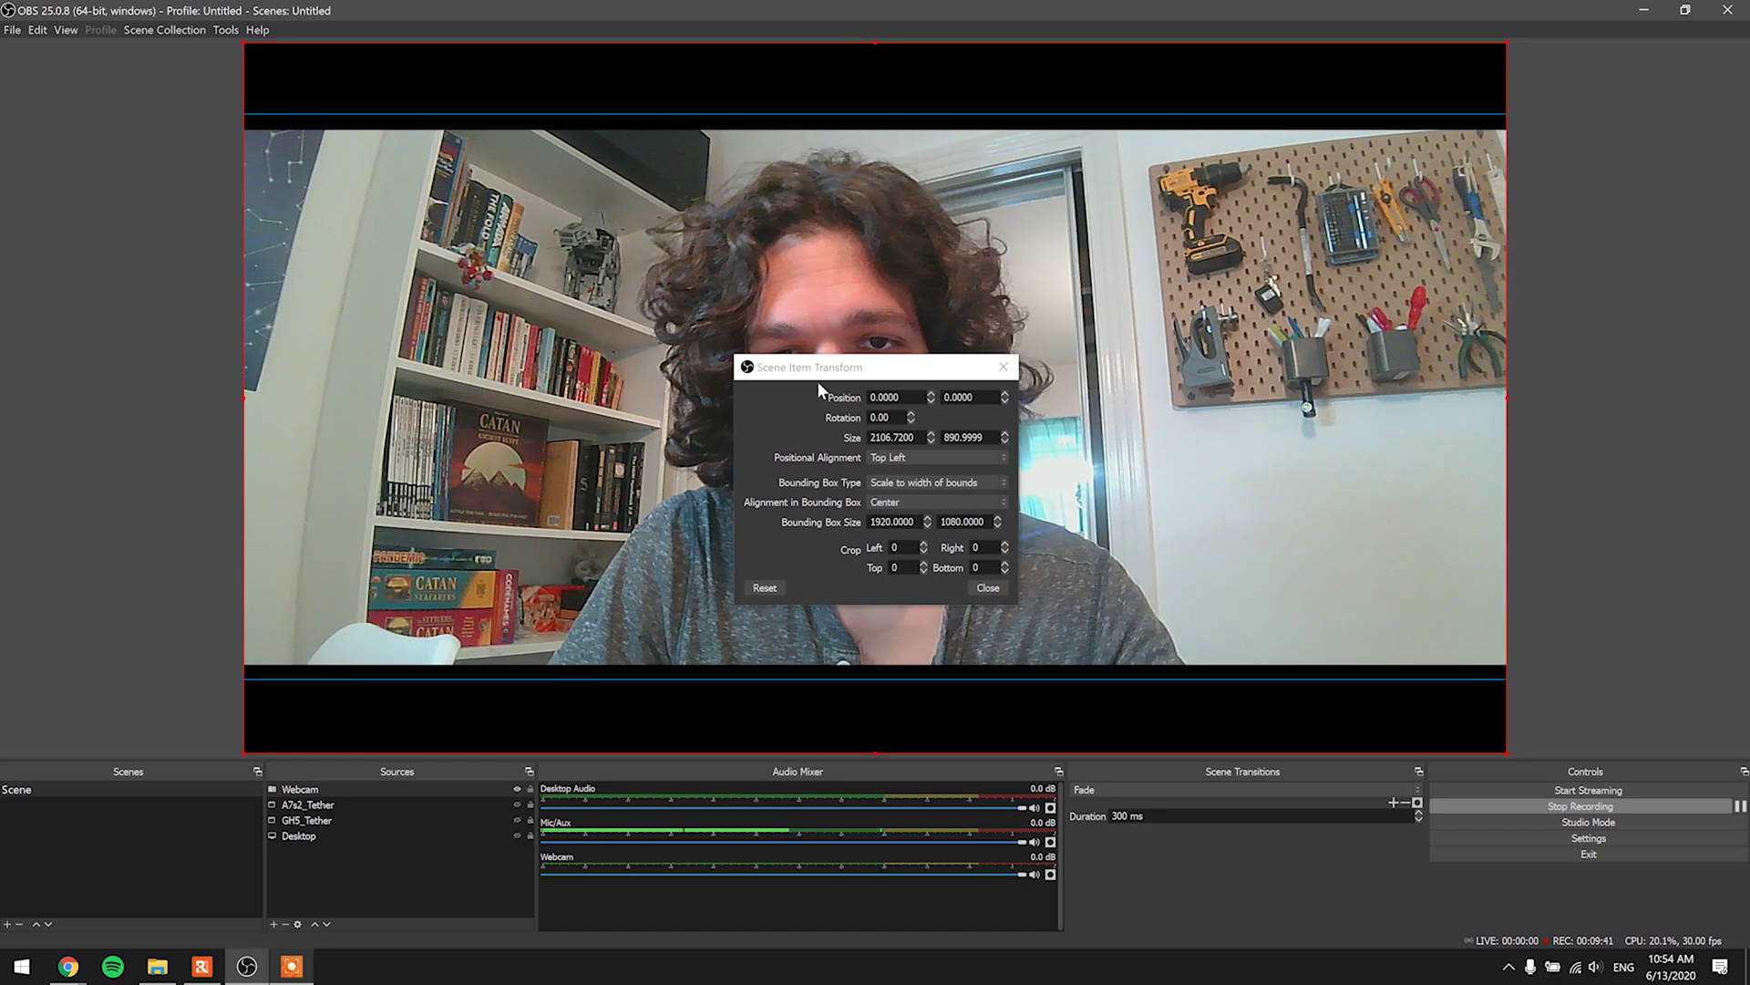
pyautogui.moveTo(1003, 367); pyautogui.dragTo(1416, 374)
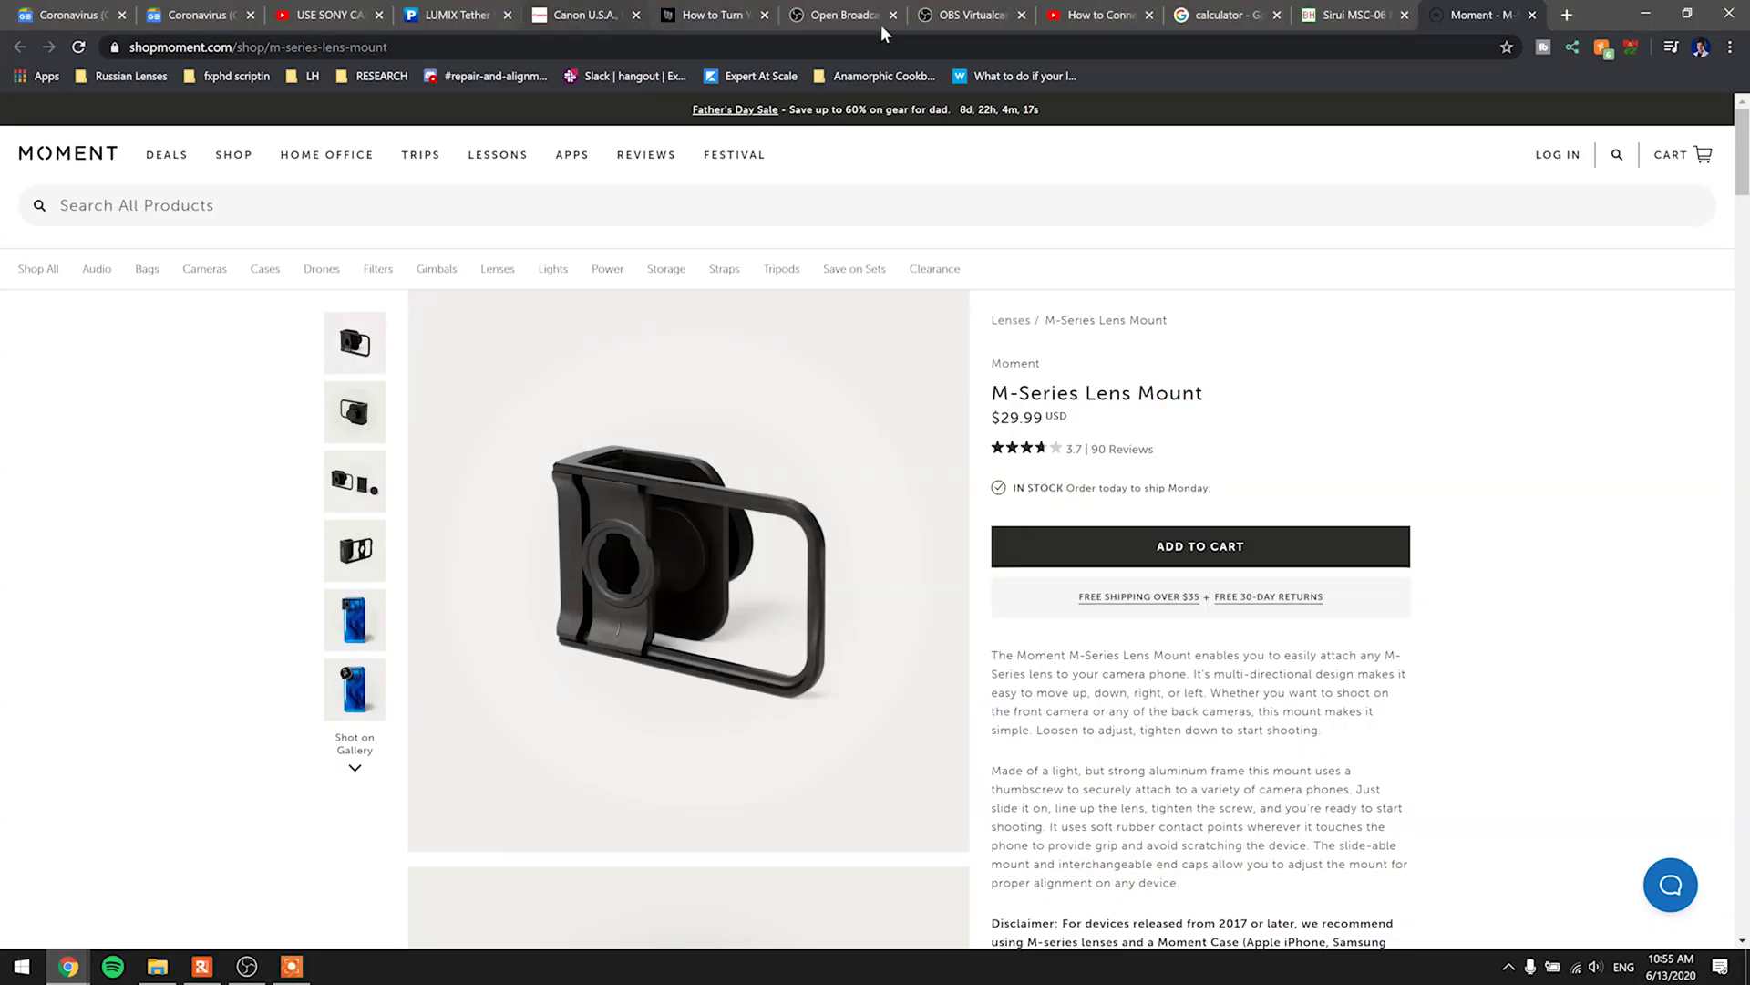
# Move from the OBS website tab to the OBS Virtualcam 2.0.5 forum plugin page
pyautogui.click(879, 20)
pyautogui.click(1004, 18)
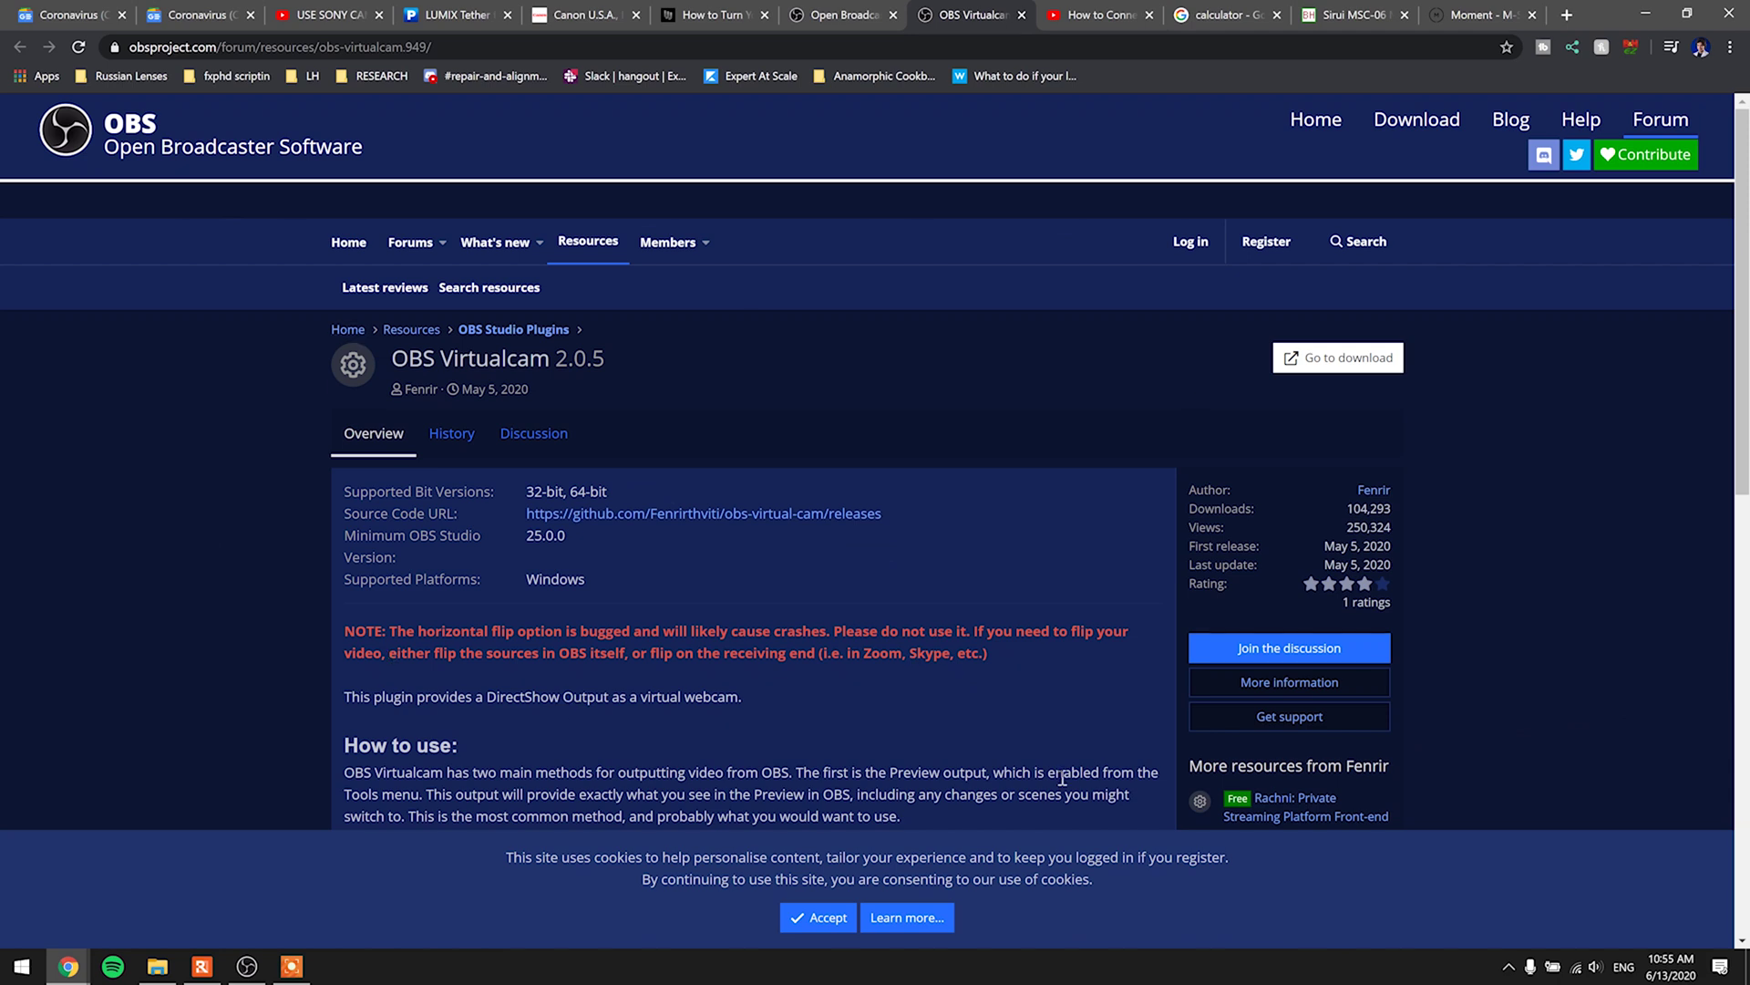
# Start the Tools > VirtualCam output with OBS-Camera as the target camera
pyautogui.hotkey('alt', 'Tab')
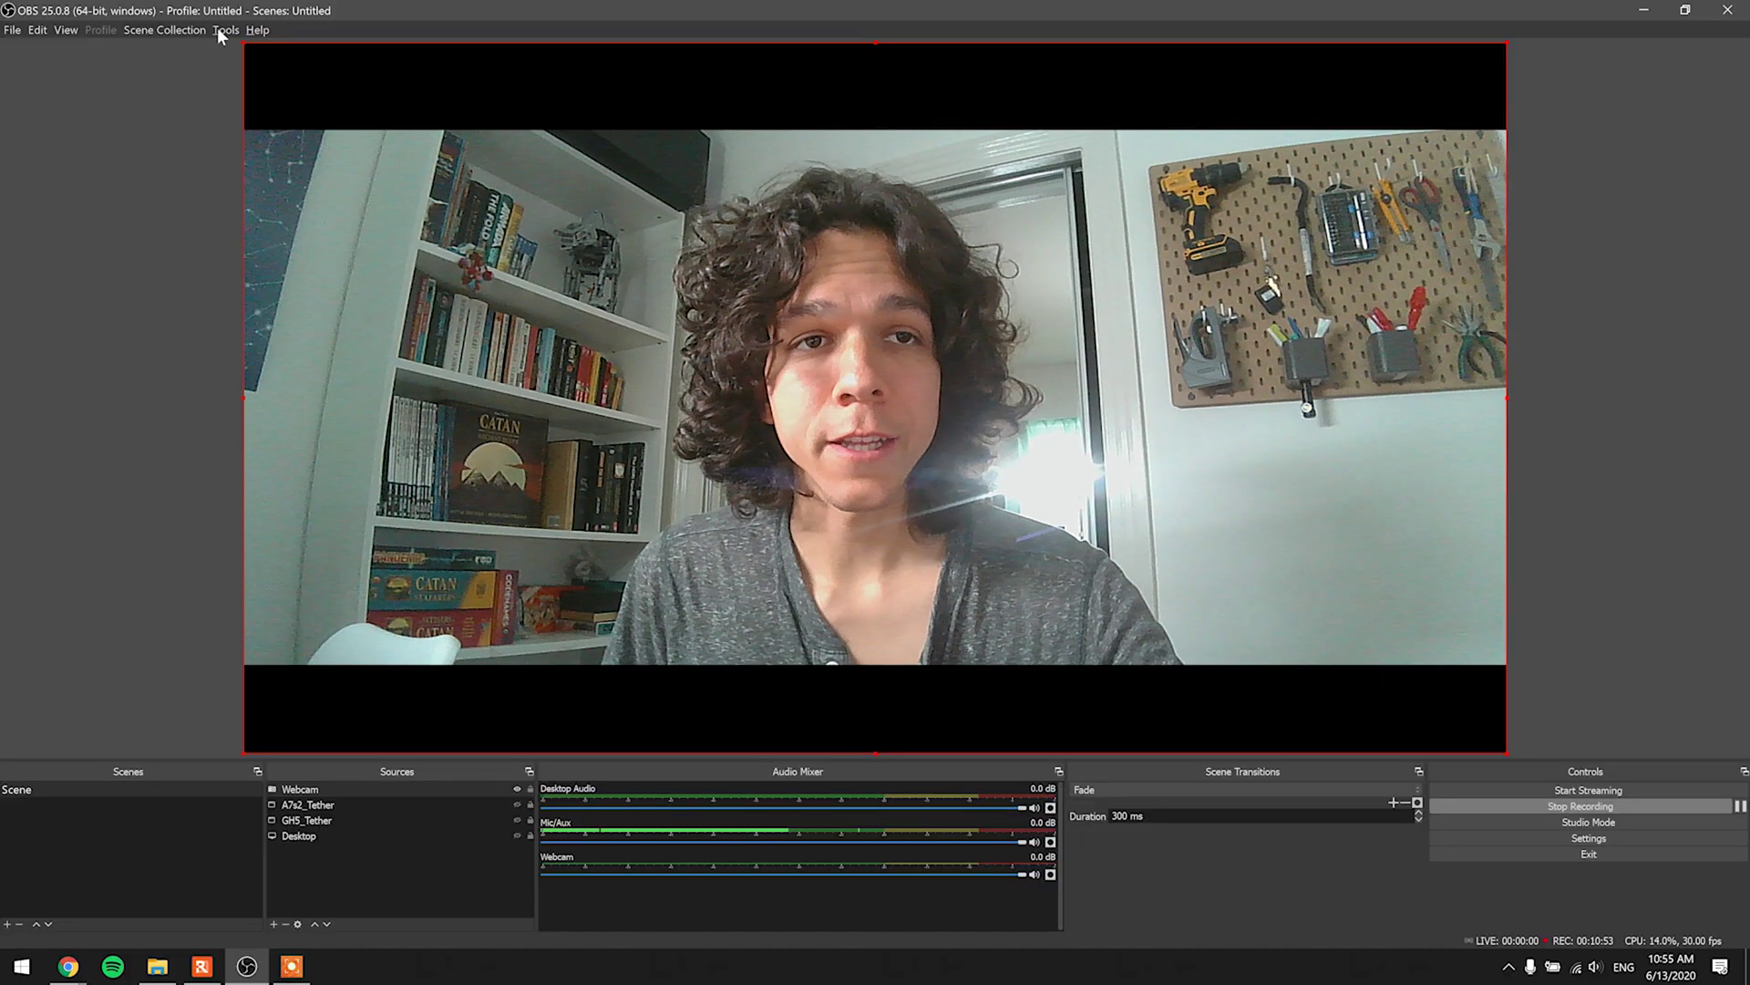
pyautogui.click(219, 31)
pyautogui.click(238, 153)
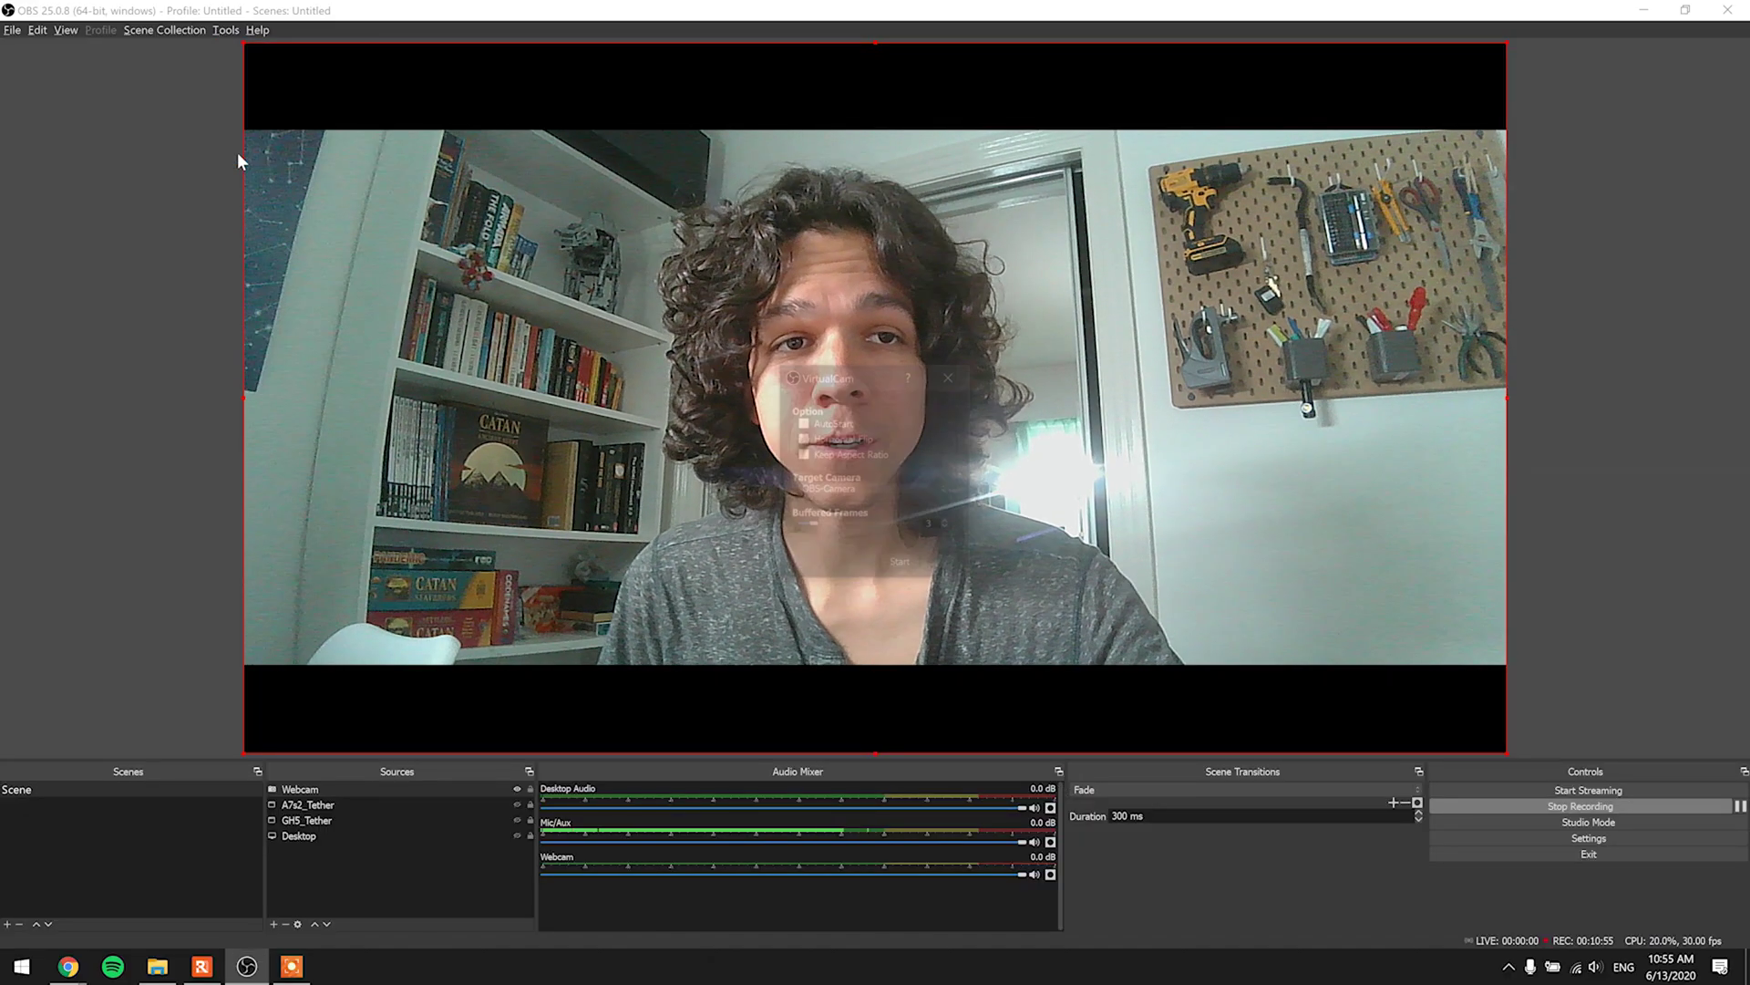
pyautogui.click(831, 491)
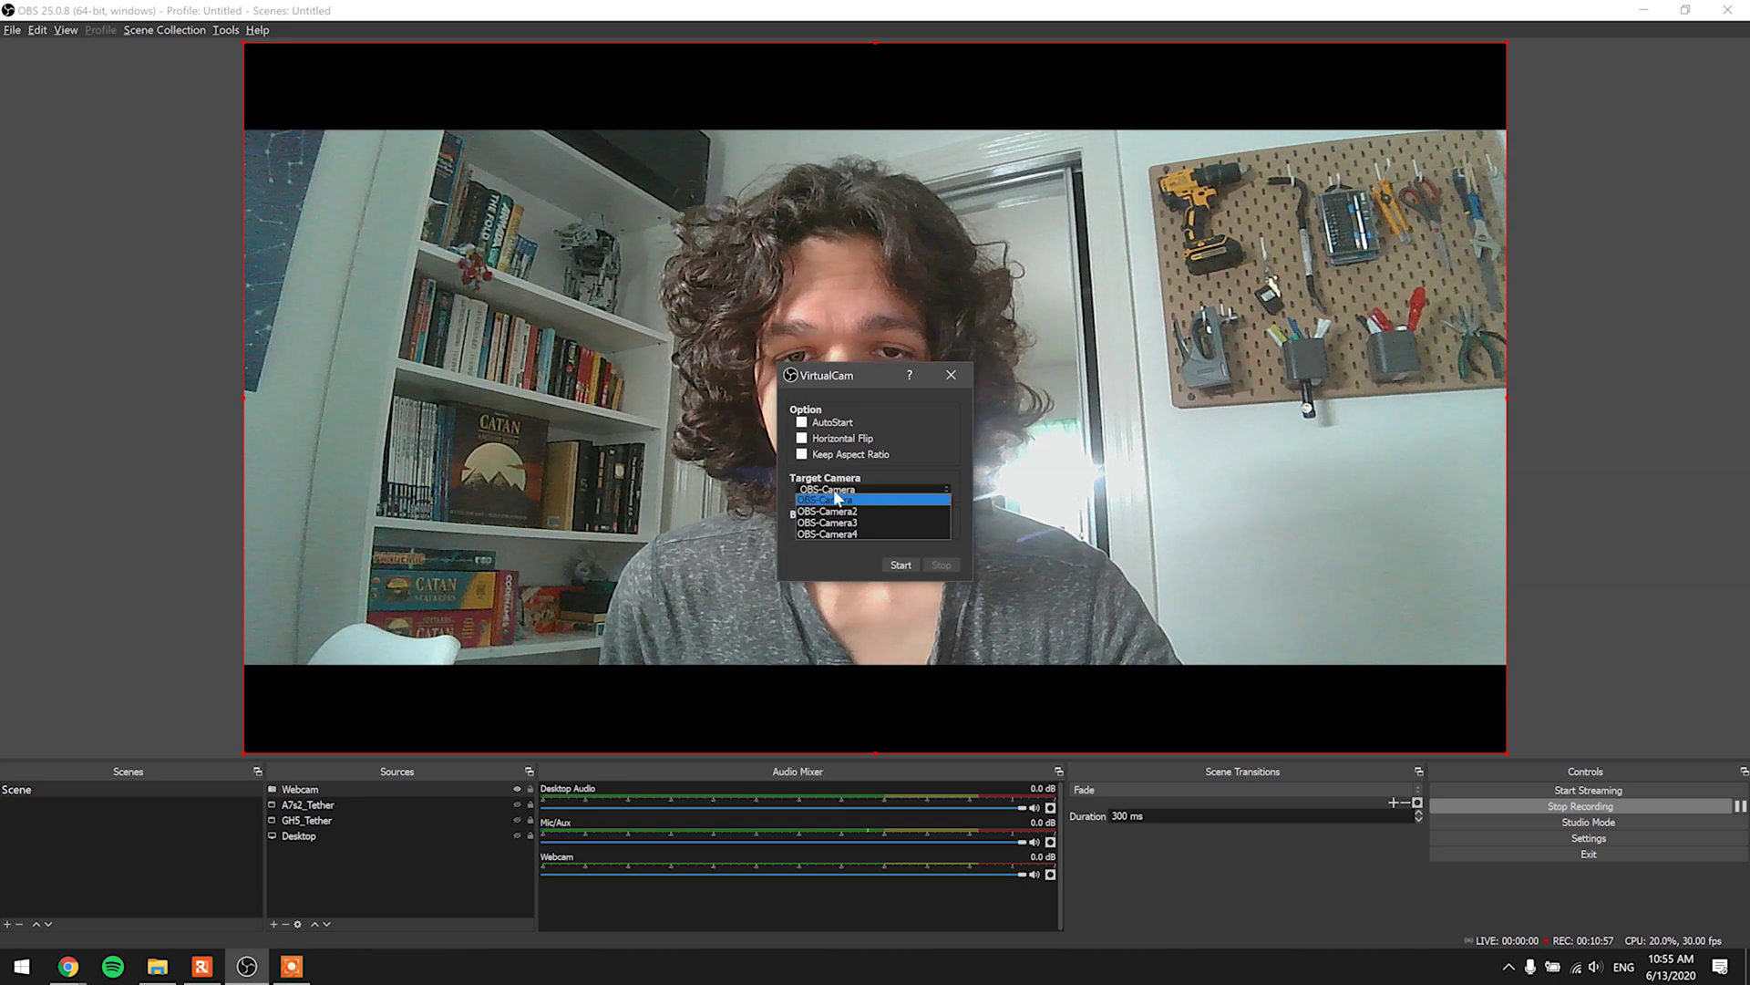
pyautogui.click(833, 499)
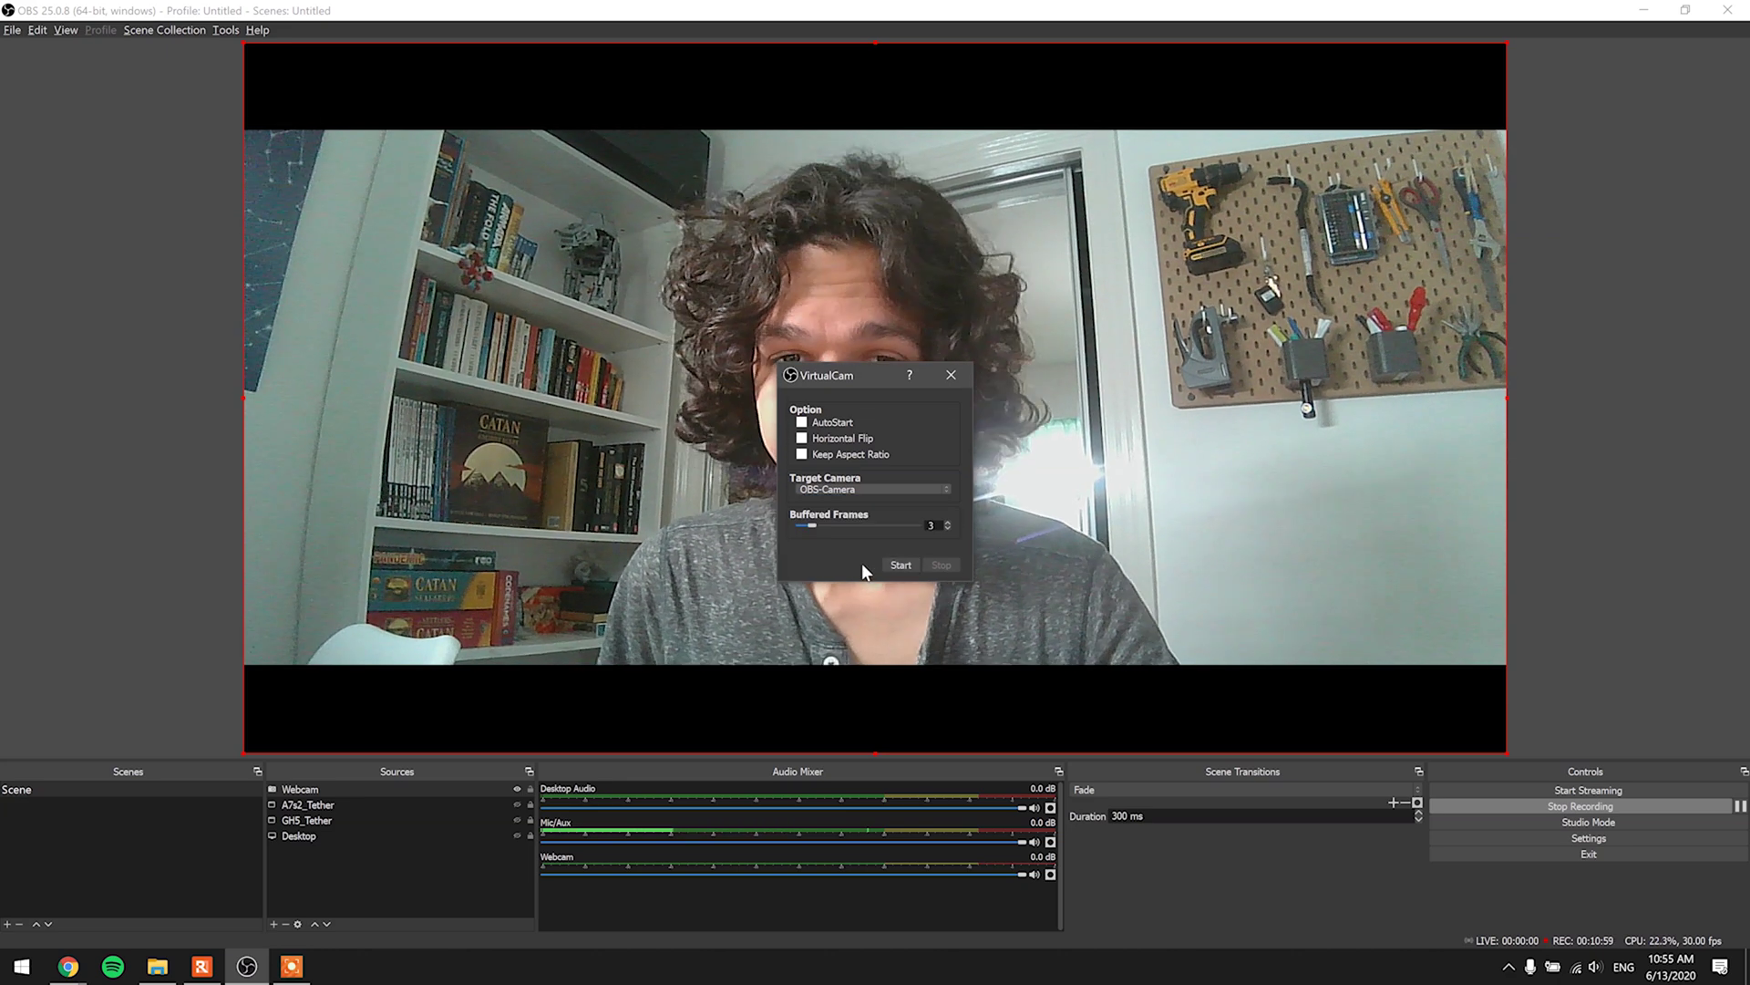
pyautogui.click(899, 563)
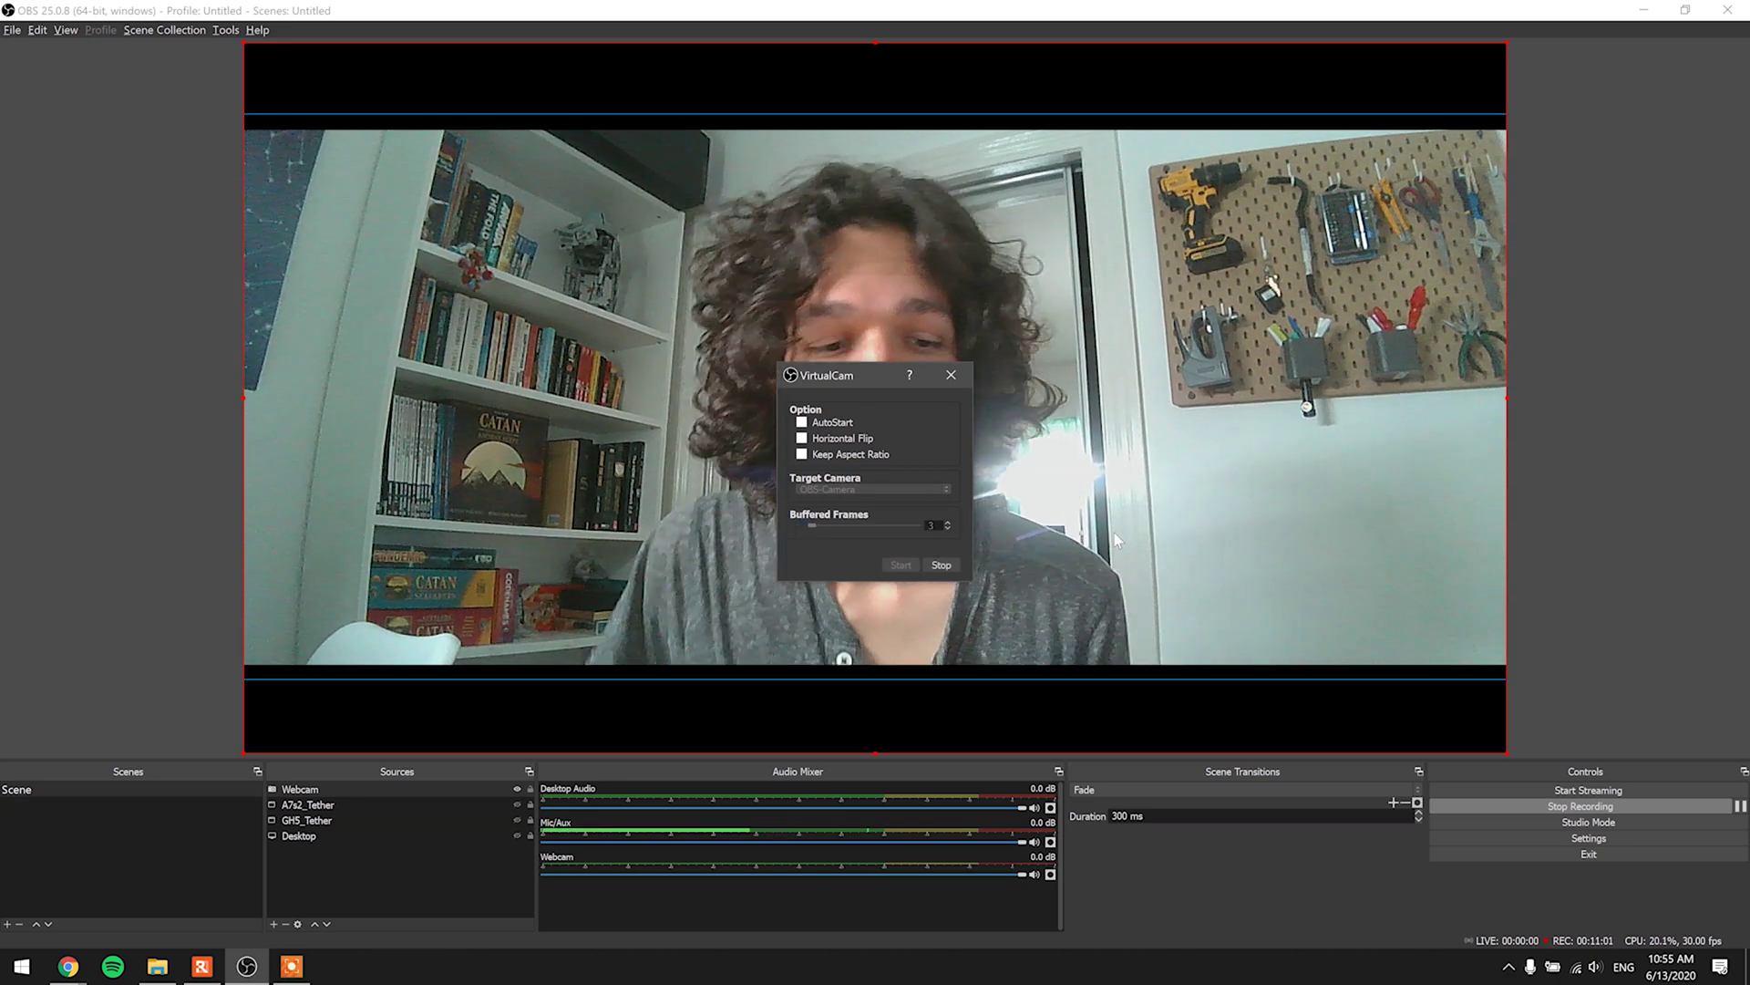
# Launch Zoom from the Start menu search
pyautogui.press('super')
pyautogui.write('zoom')
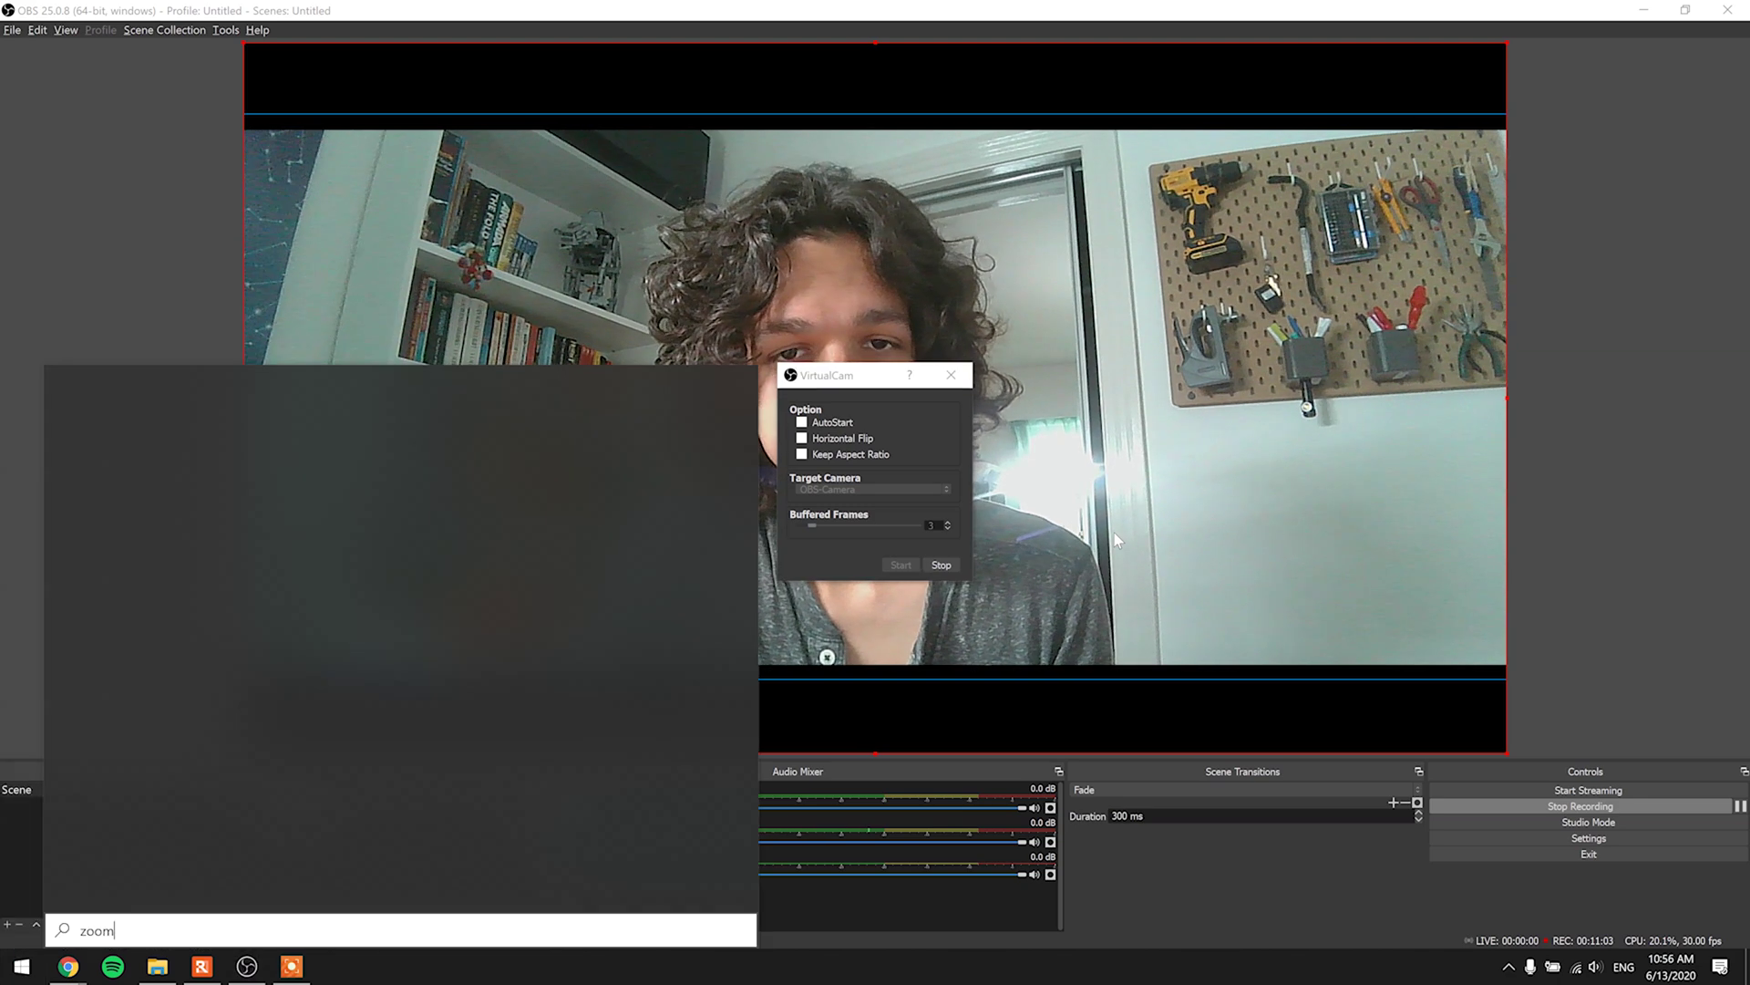
pyautogui.press('Return')
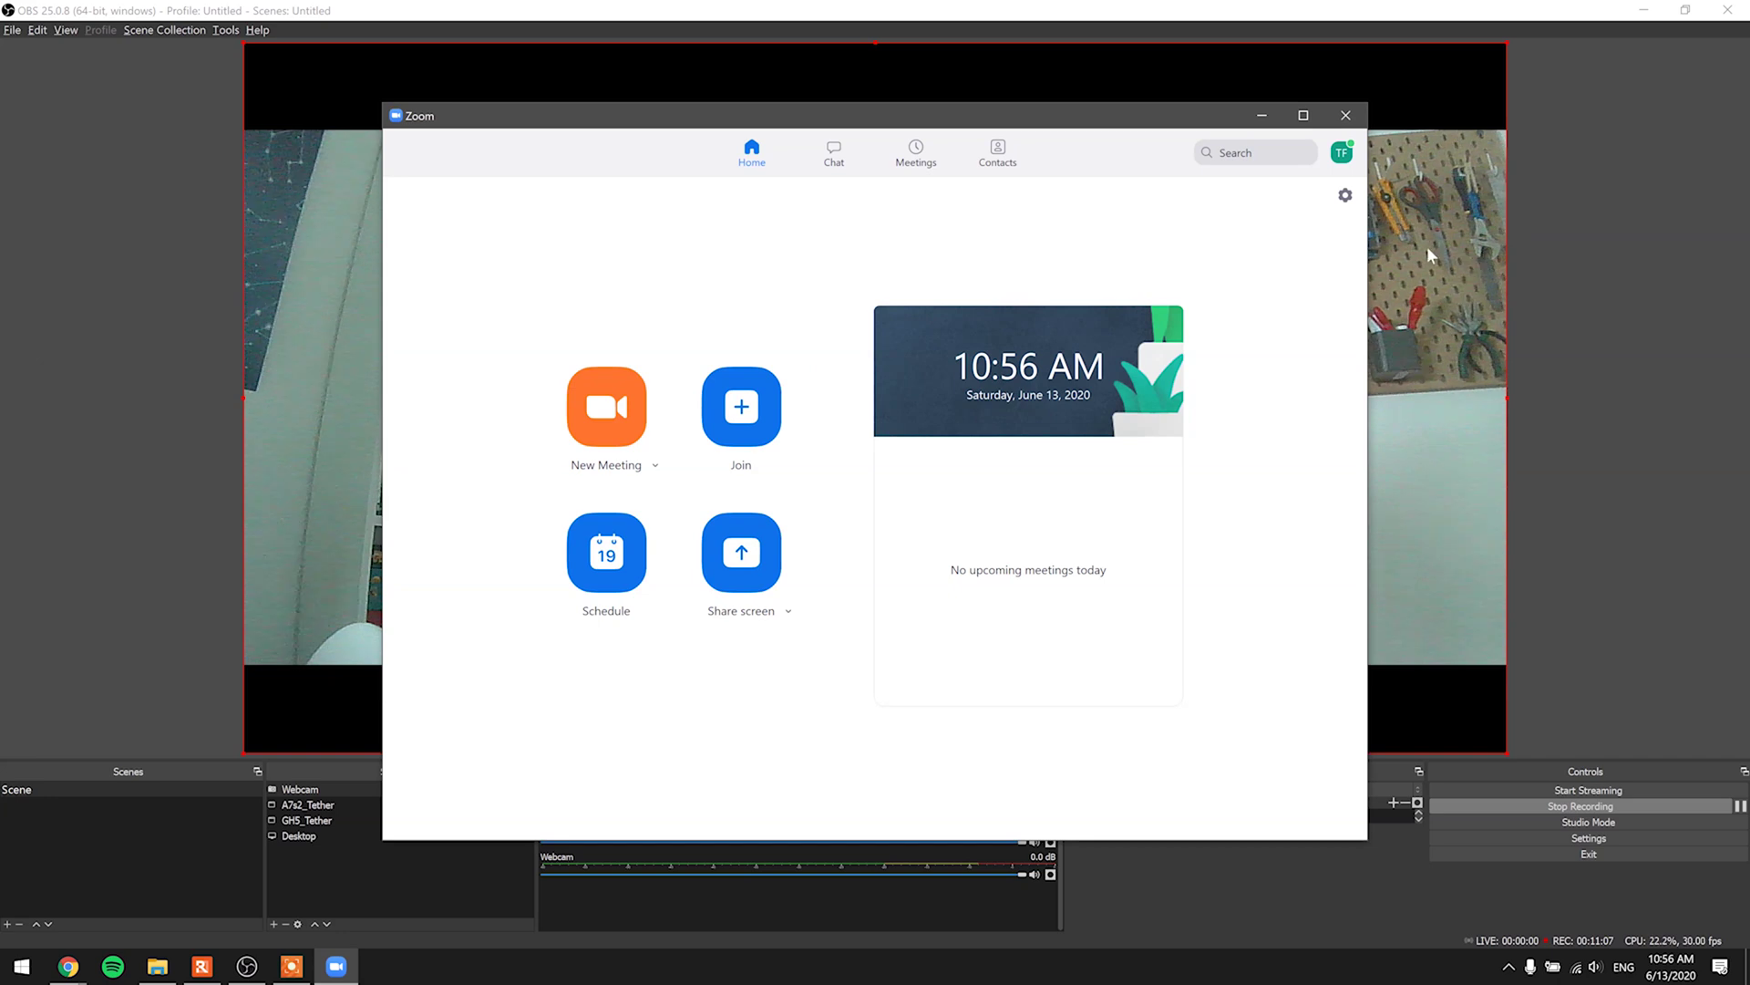
# Select OBS-Camera as the camera in Zoom's Video settings
pyautogui.click(1345, 197)
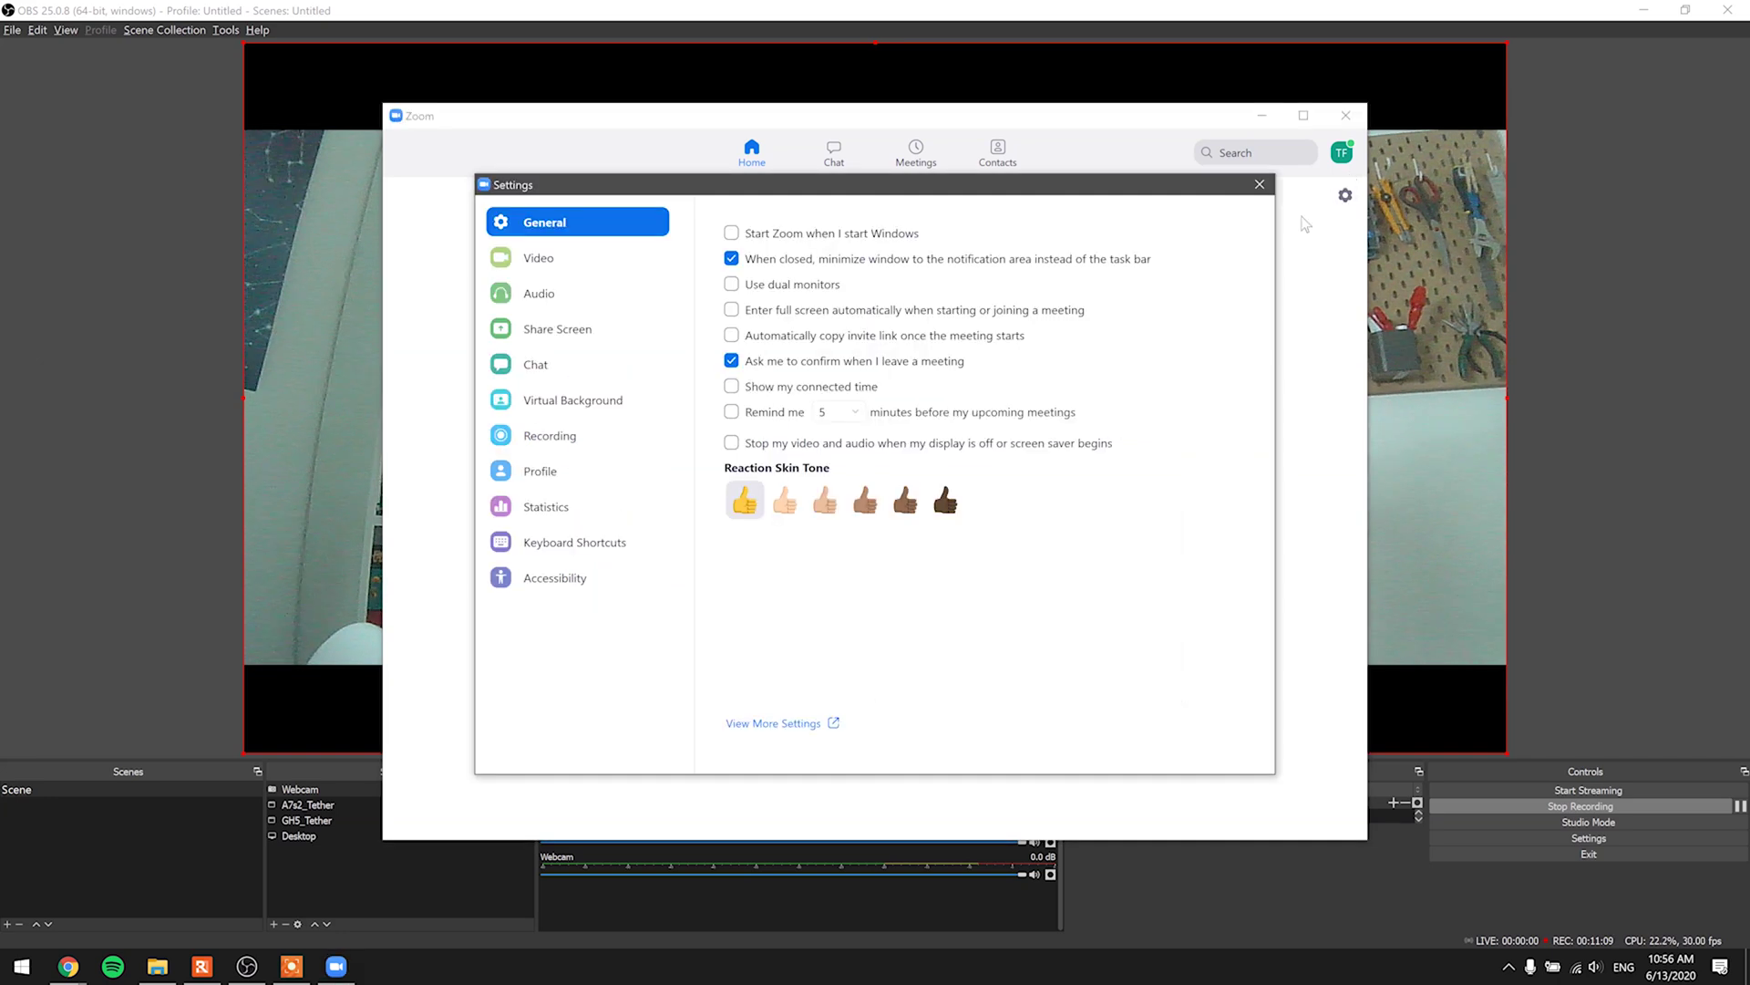
pyautogui.click(576, 260)
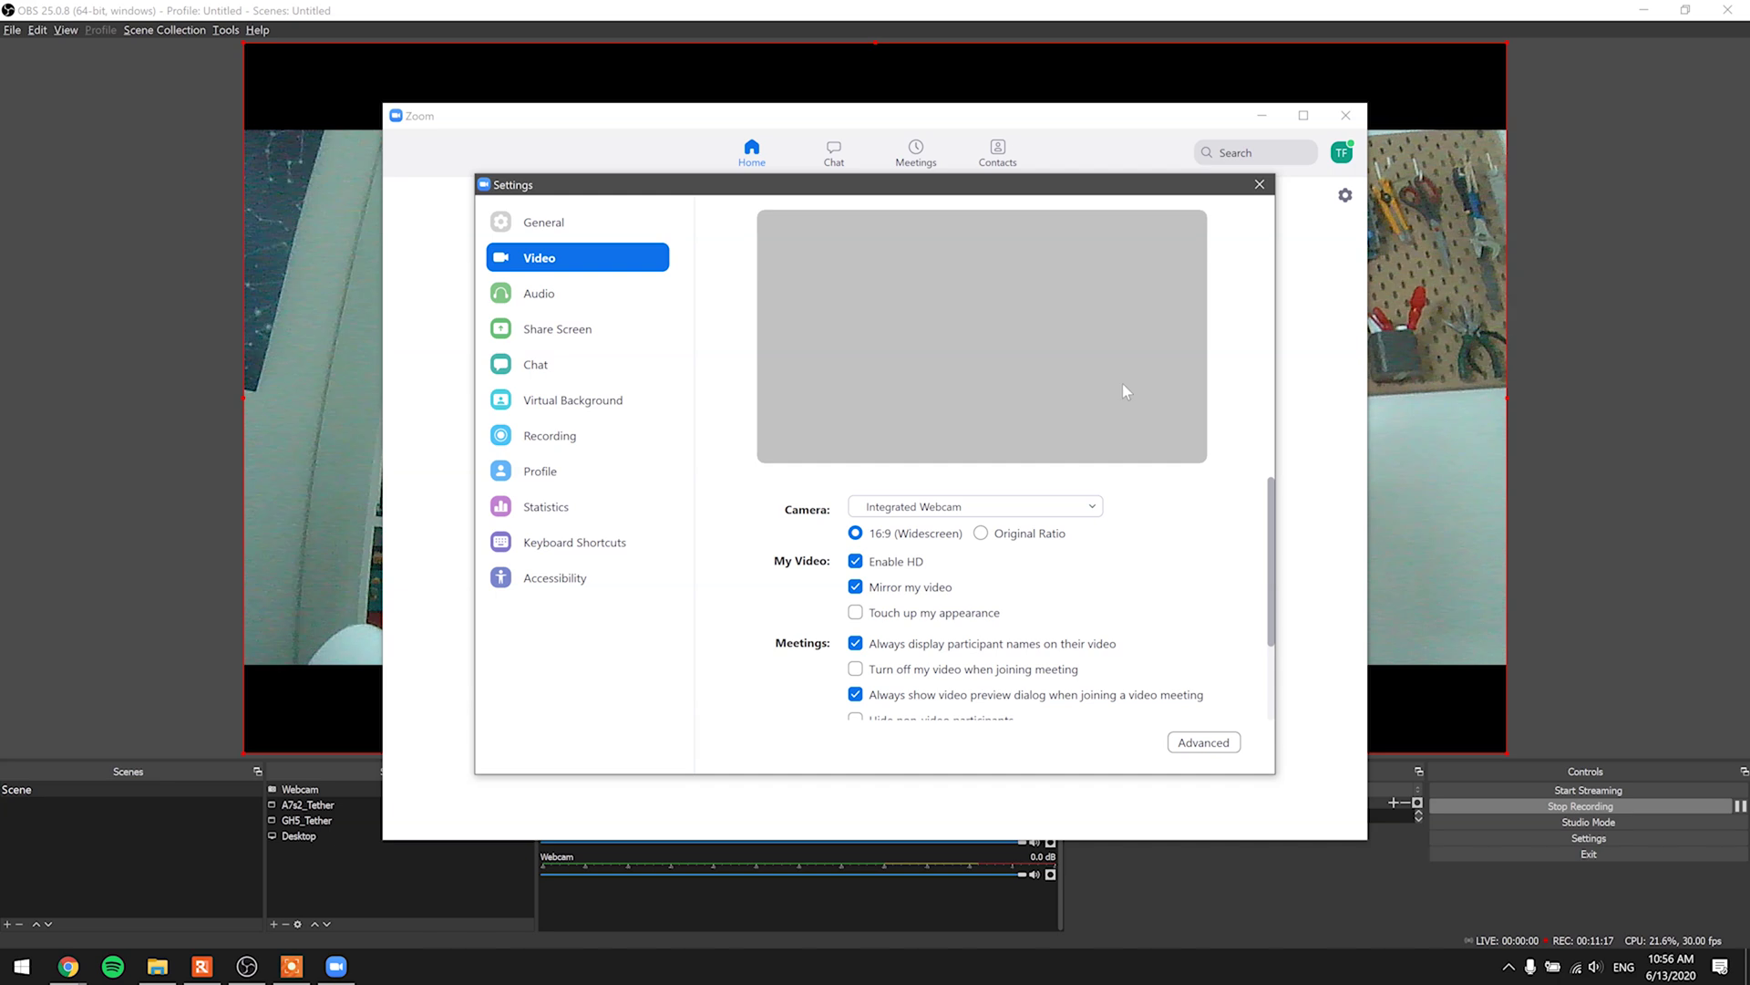
pyautogui.click(1039, 558)
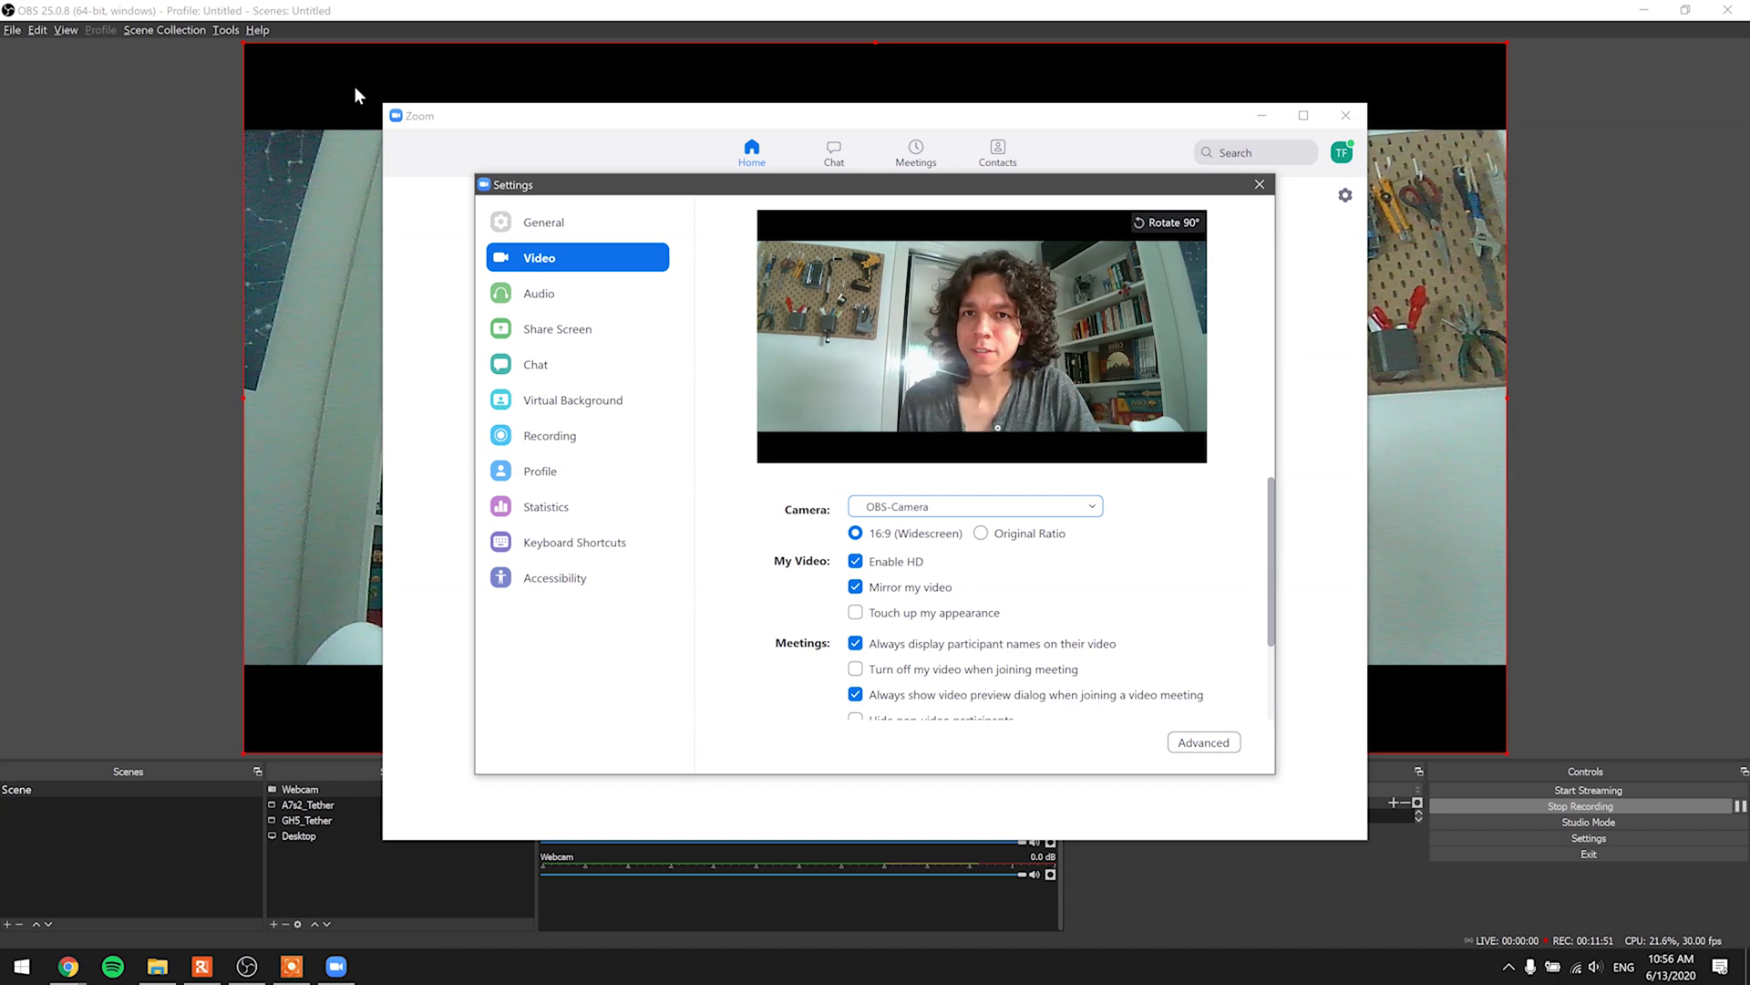
pyautogui.click(450, 15)
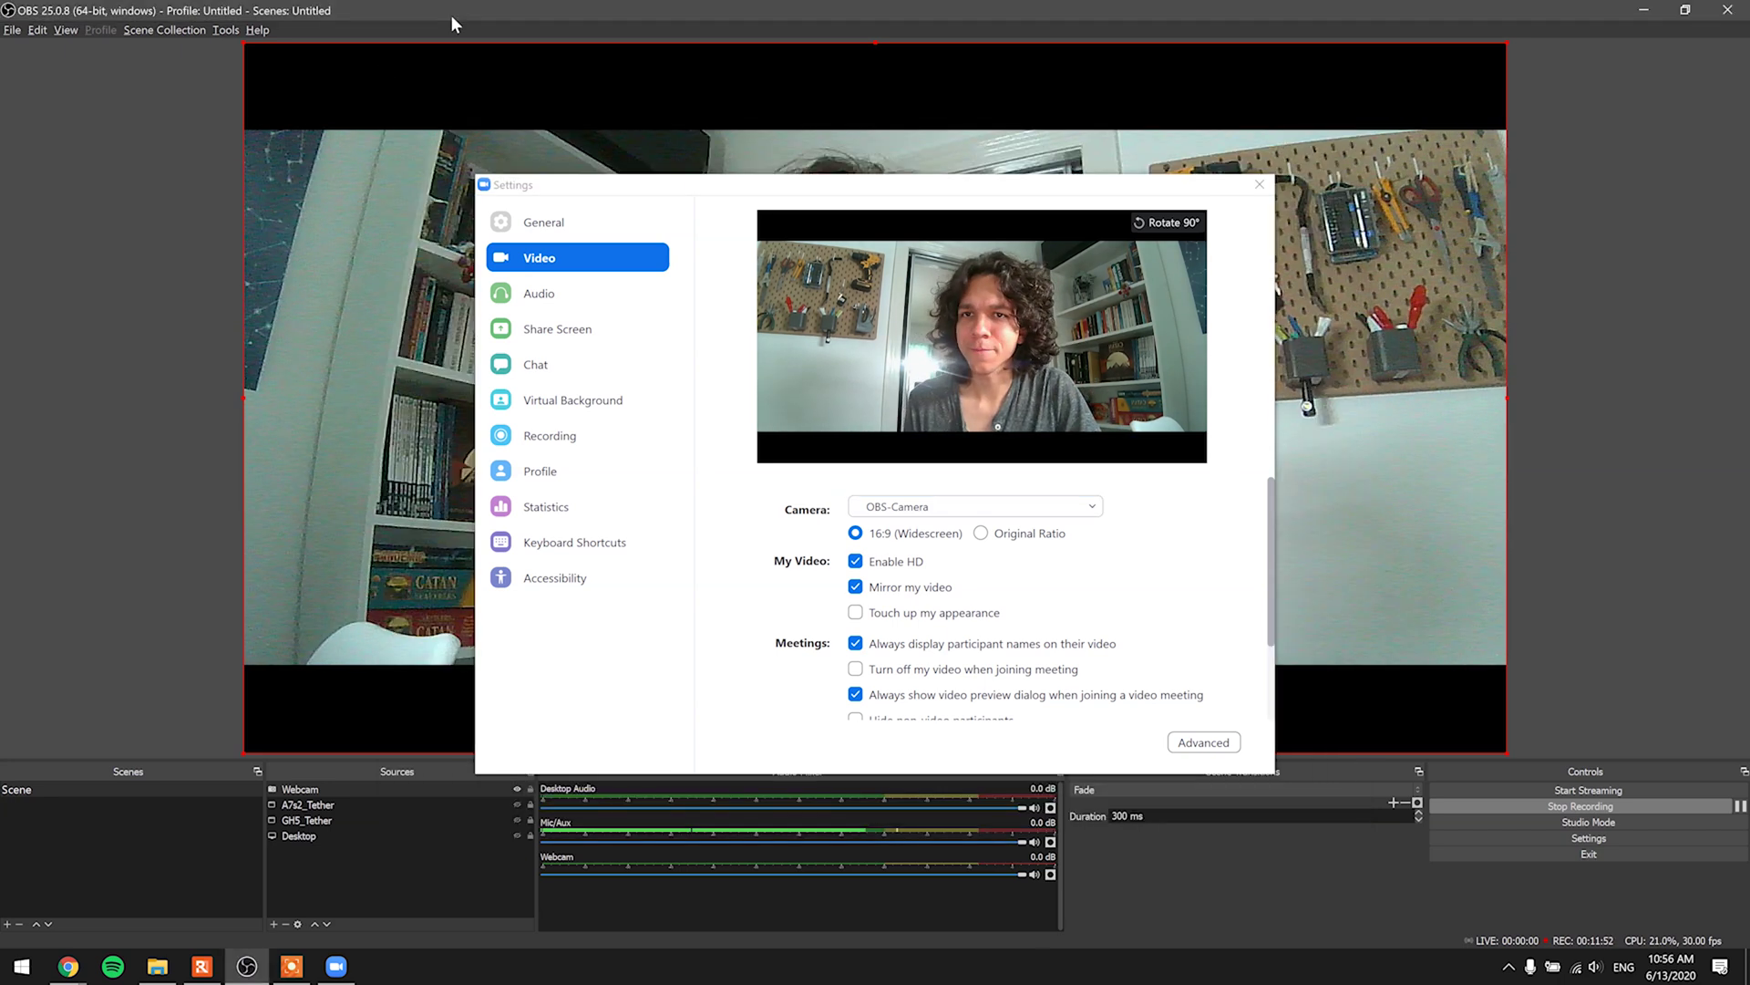
# Close the Zoom Settings dialog and the VirtualCam window, returning to the widescreen OBS preview
pyautogui.click(1261, 185)
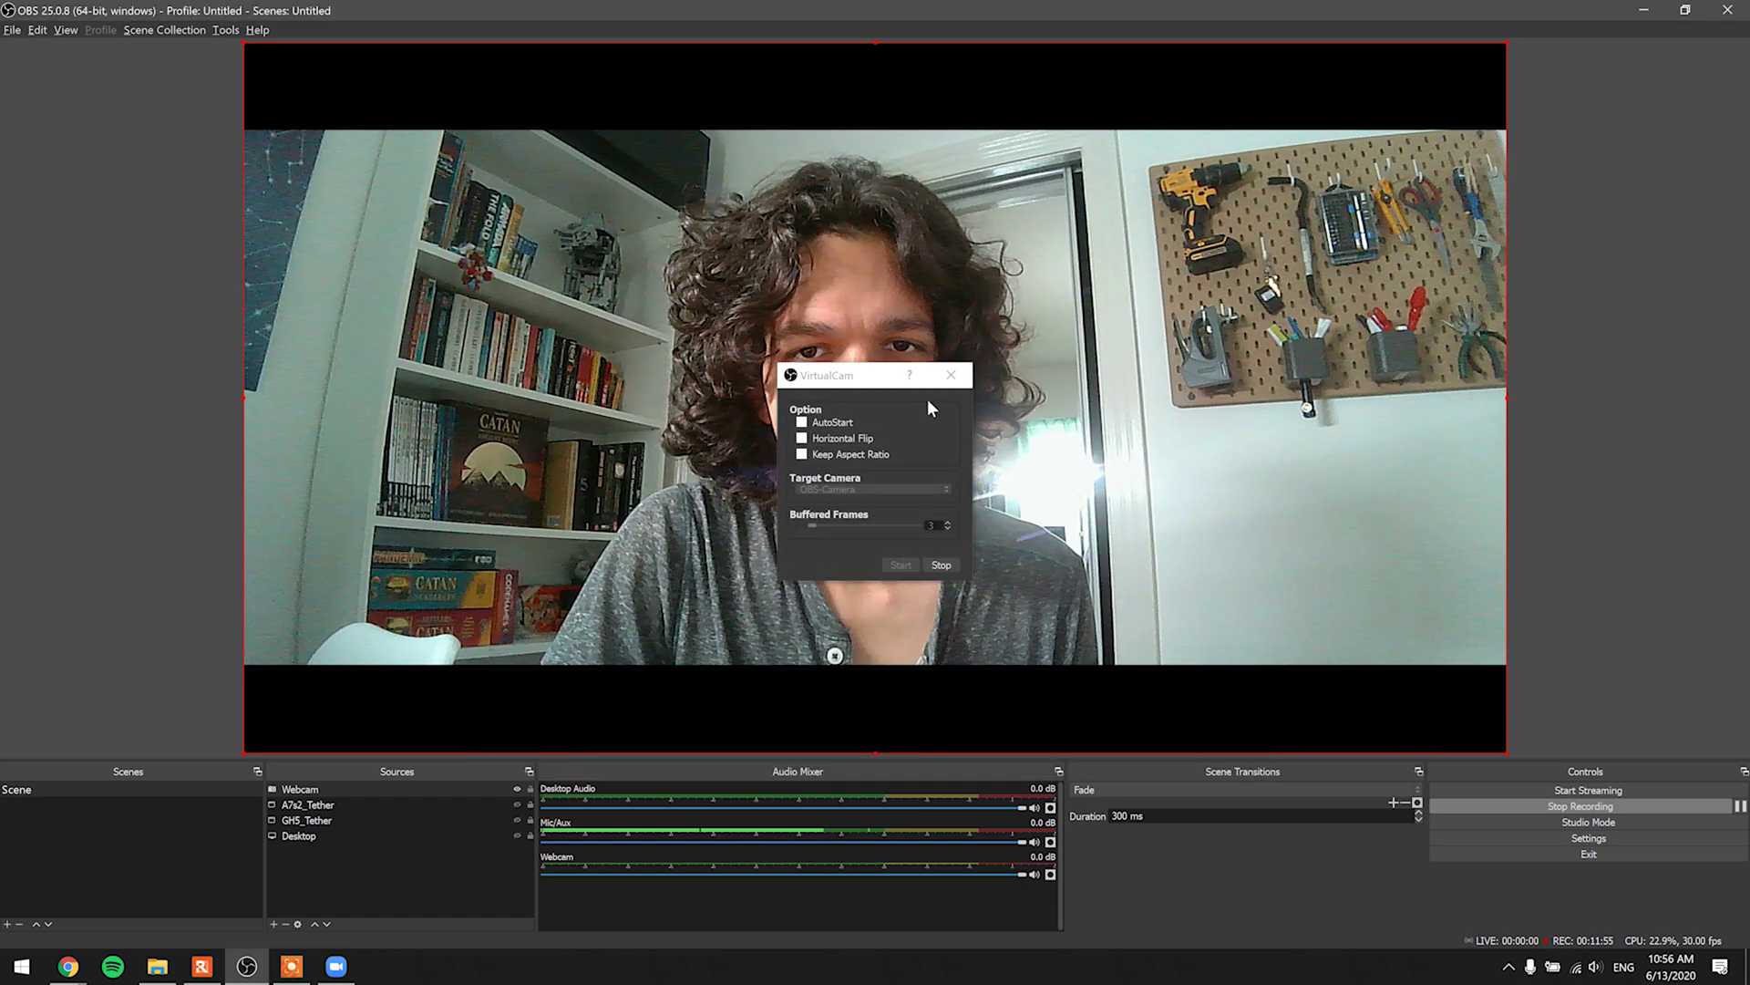
pyautogui.click(950, 379)
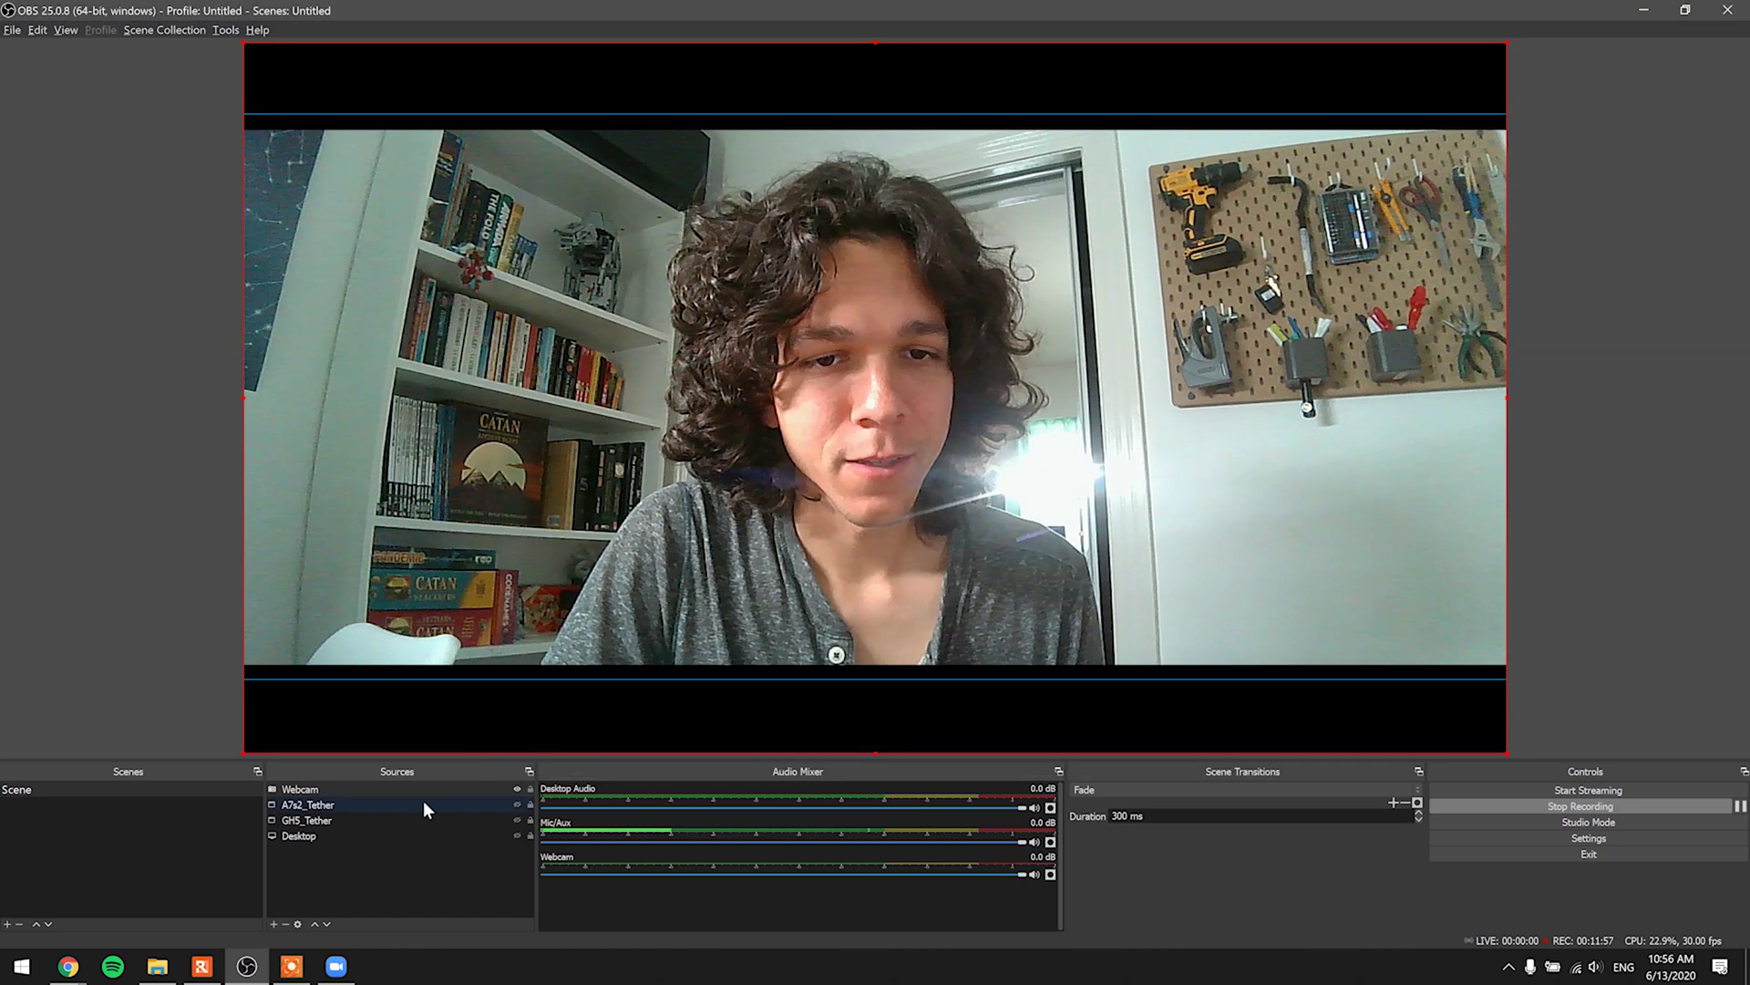